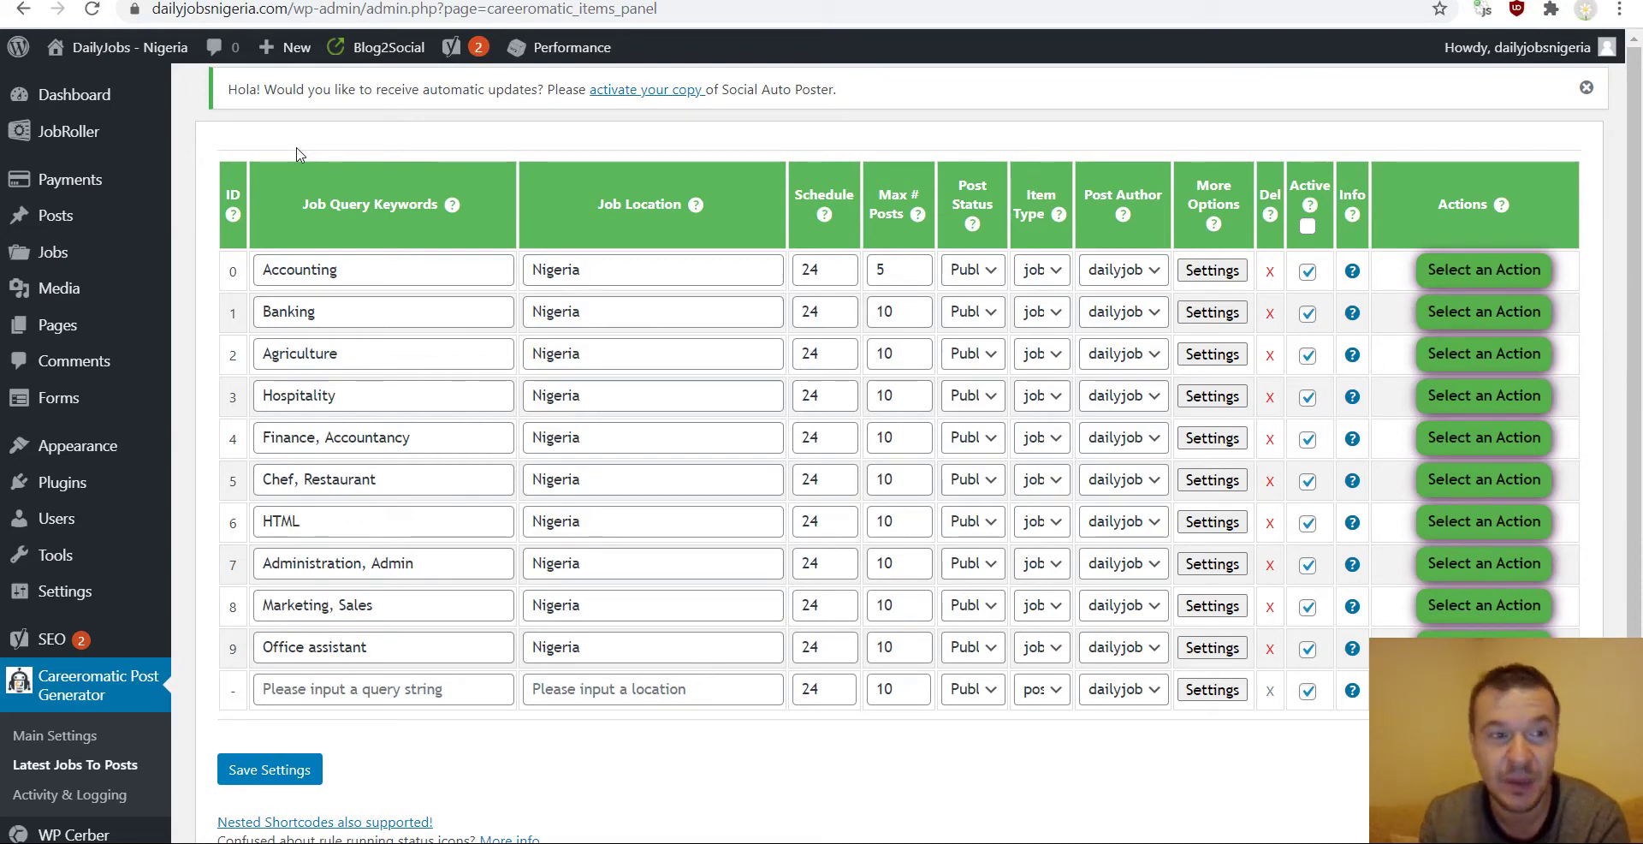
{"action": "mouse_move", "coordinate": [58, 136]}
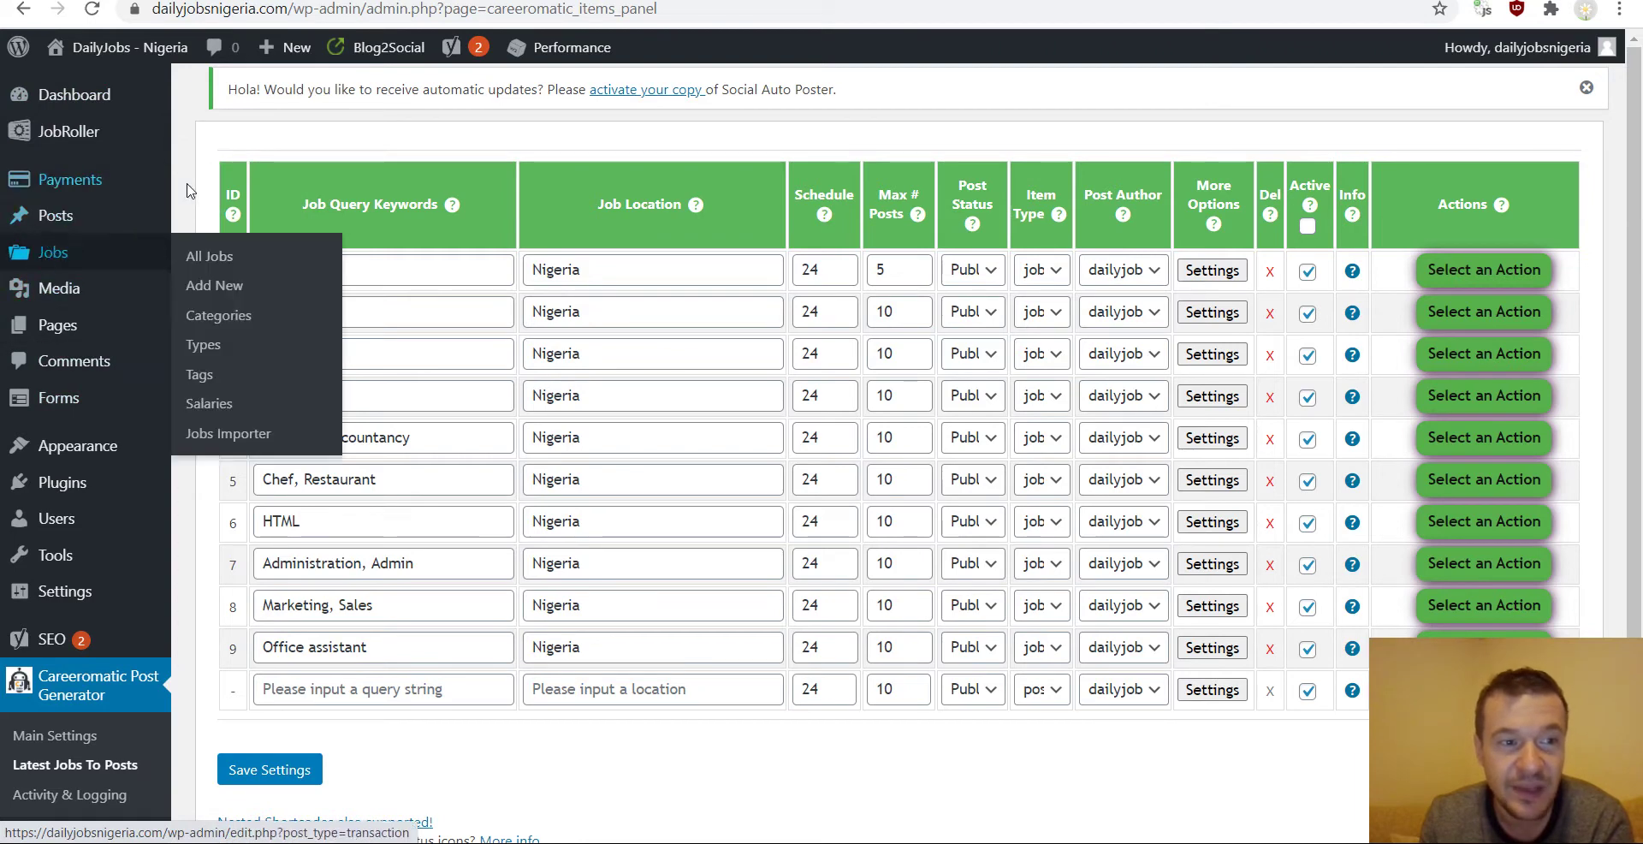
{"action": "mouse_move", "coordinate": [73, 267]}
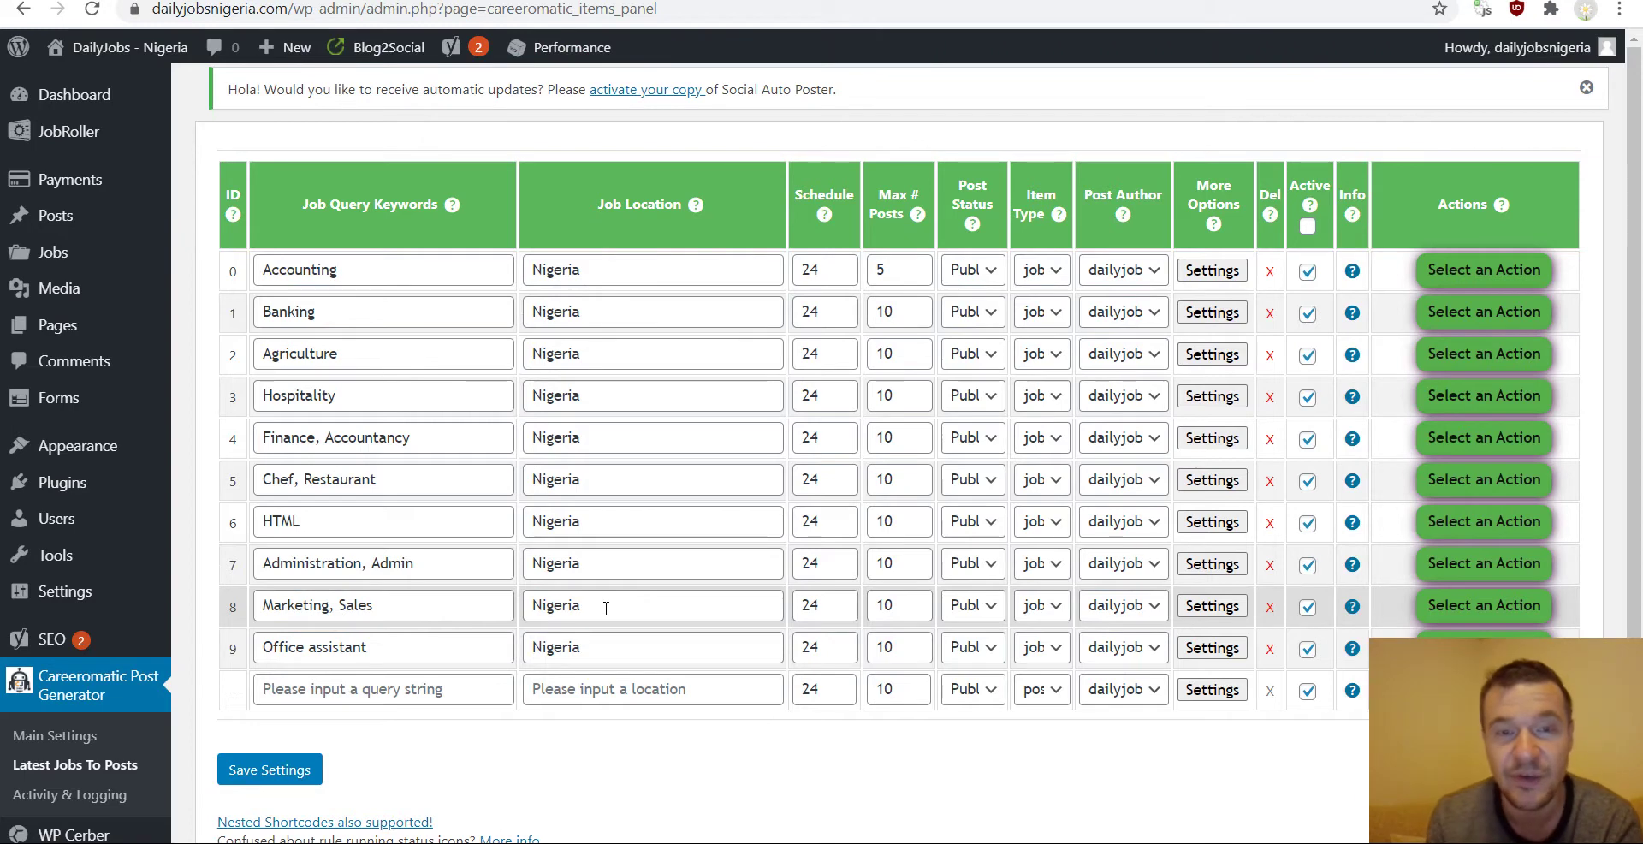
- Fill in a new rule with the job query keyword "Tester" and the job location "Nigeria"
{"action": "left_click", "coordinate": [425, 690]}
{"action": "type", "text": "tes"}
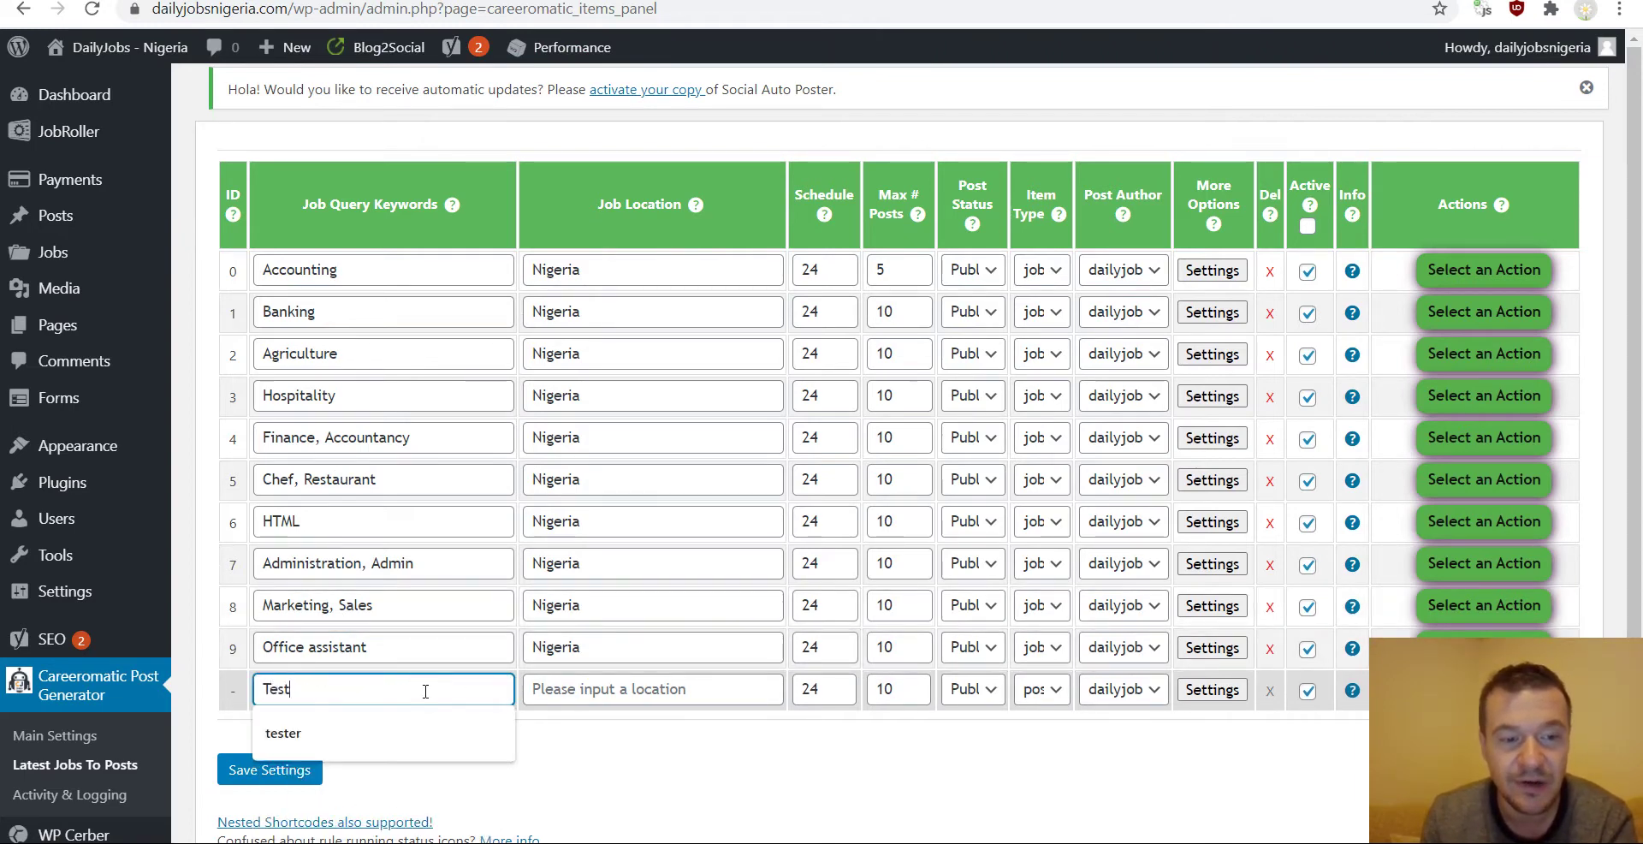
{"action": "type", "text": "t"}
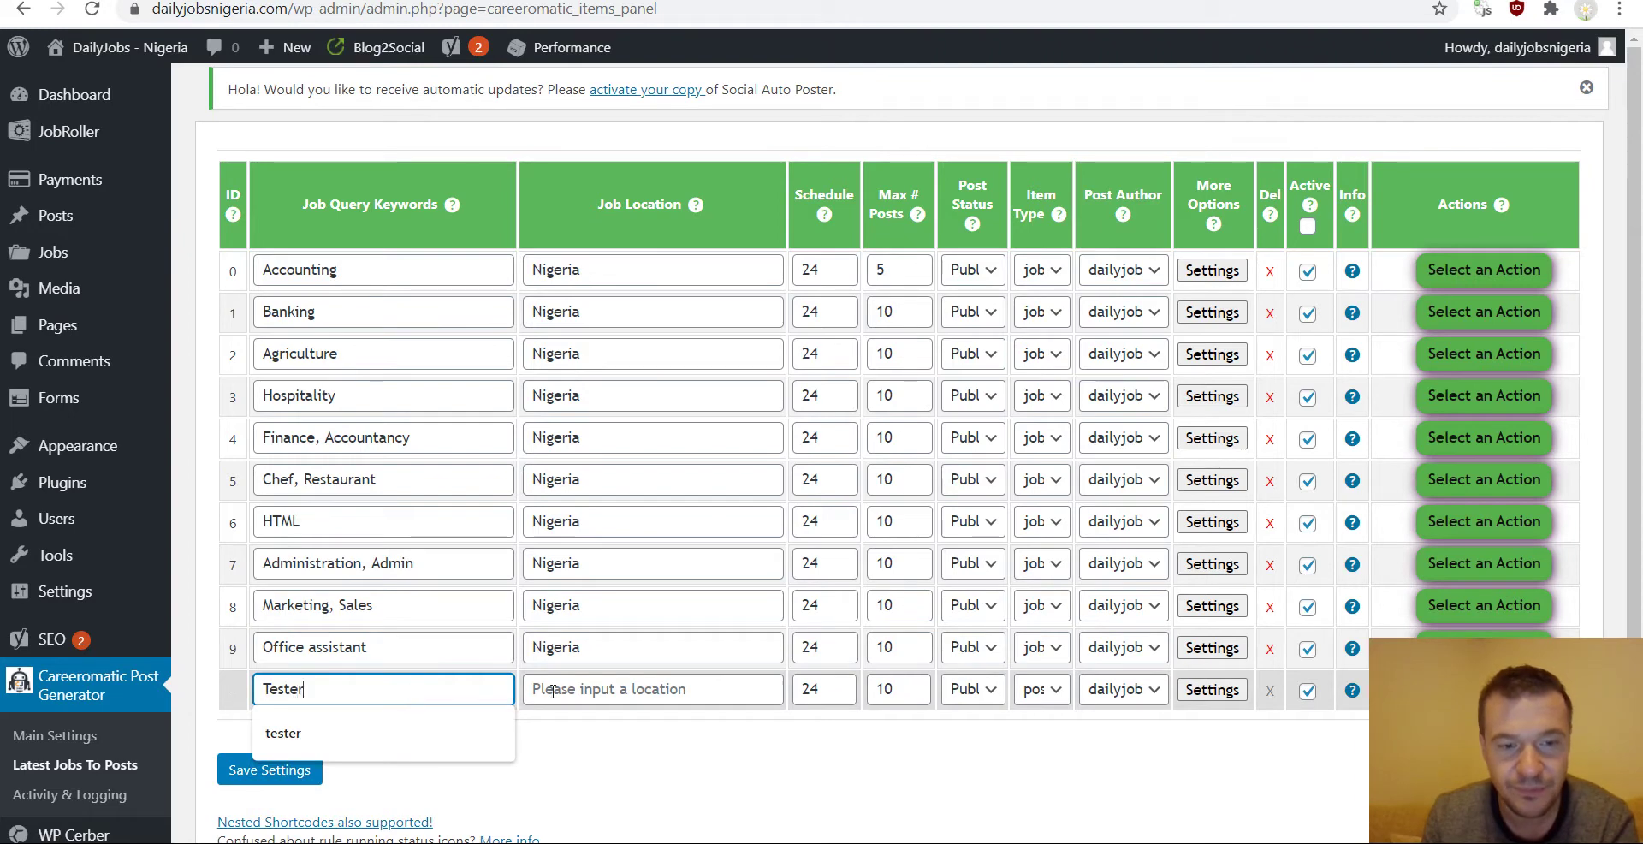
{"action": "left_click", "coordinate": [552, 691]}
{"action": "type", "text": "Niger"}
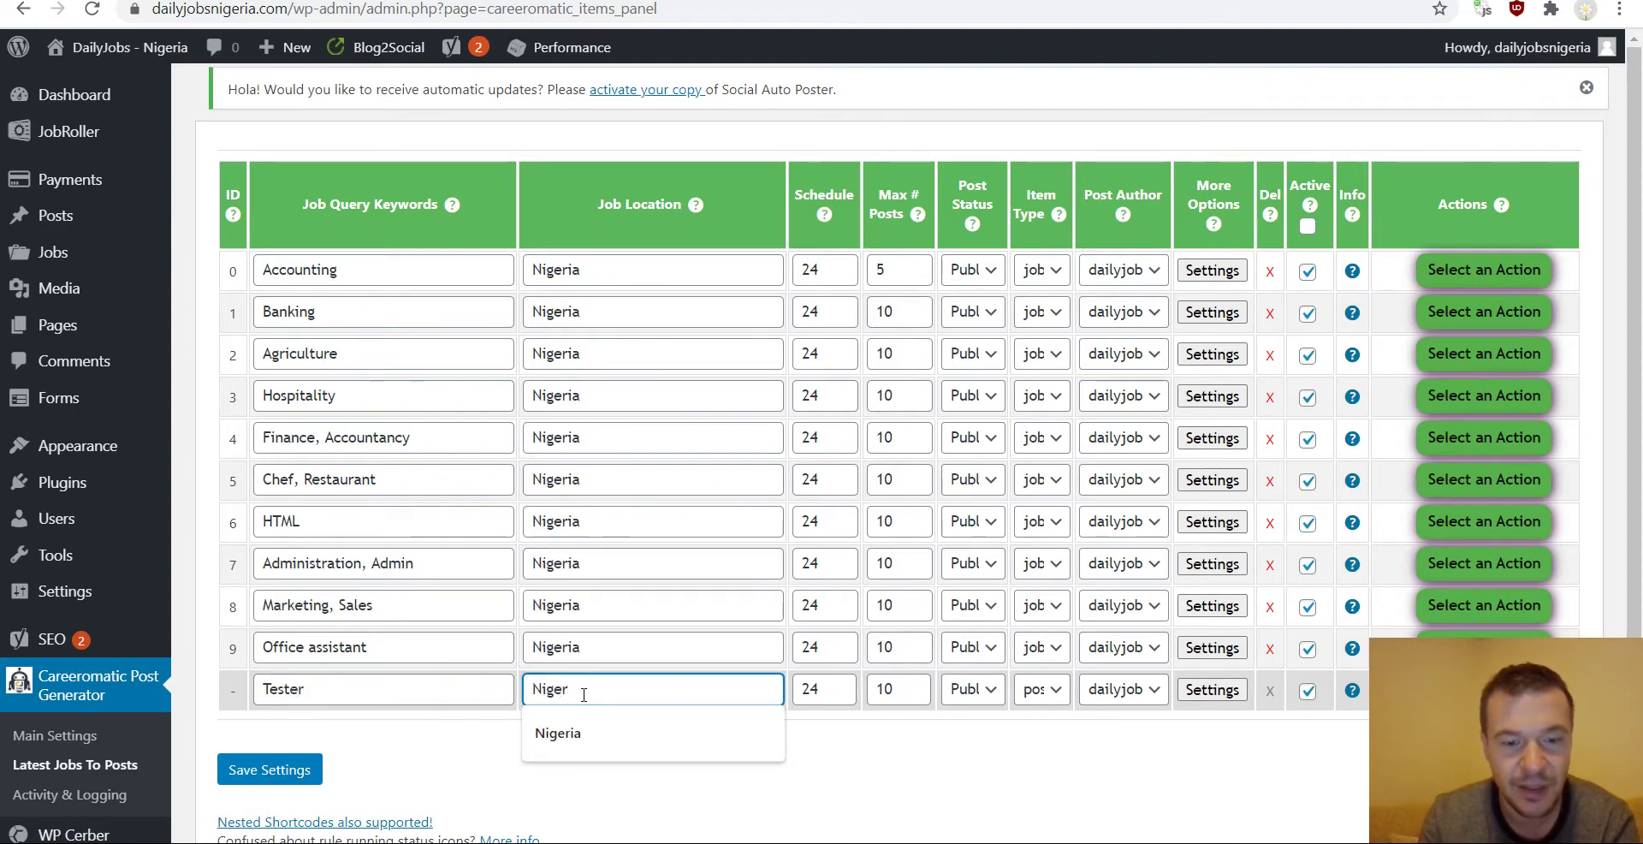
{"action": "type", "text": "ia"}
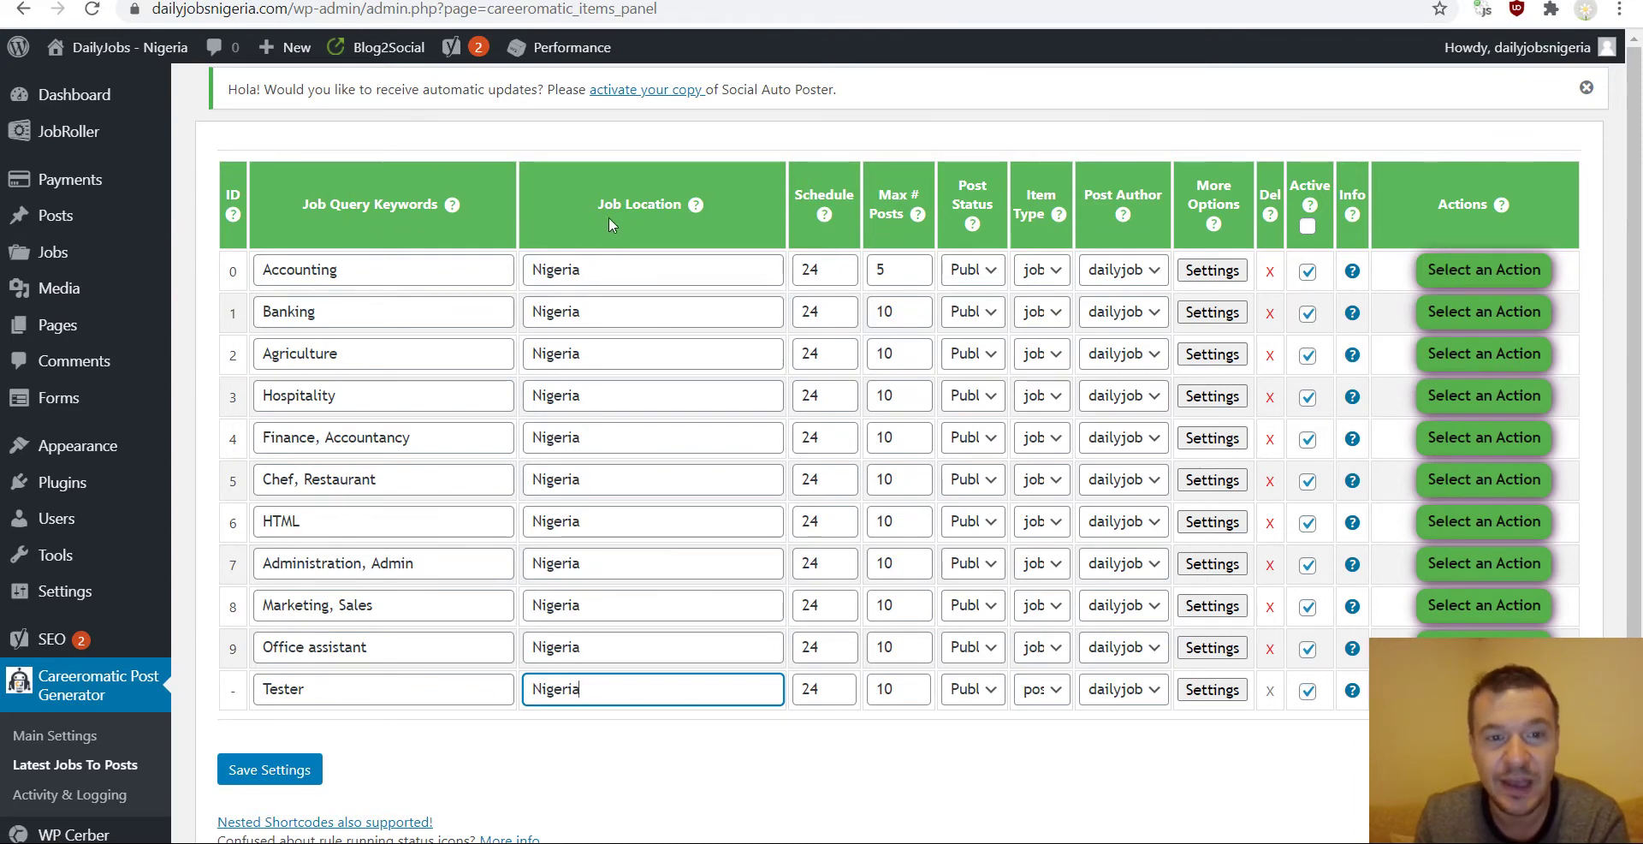
{"action": "left_click", "coordinate": [724, 762]}
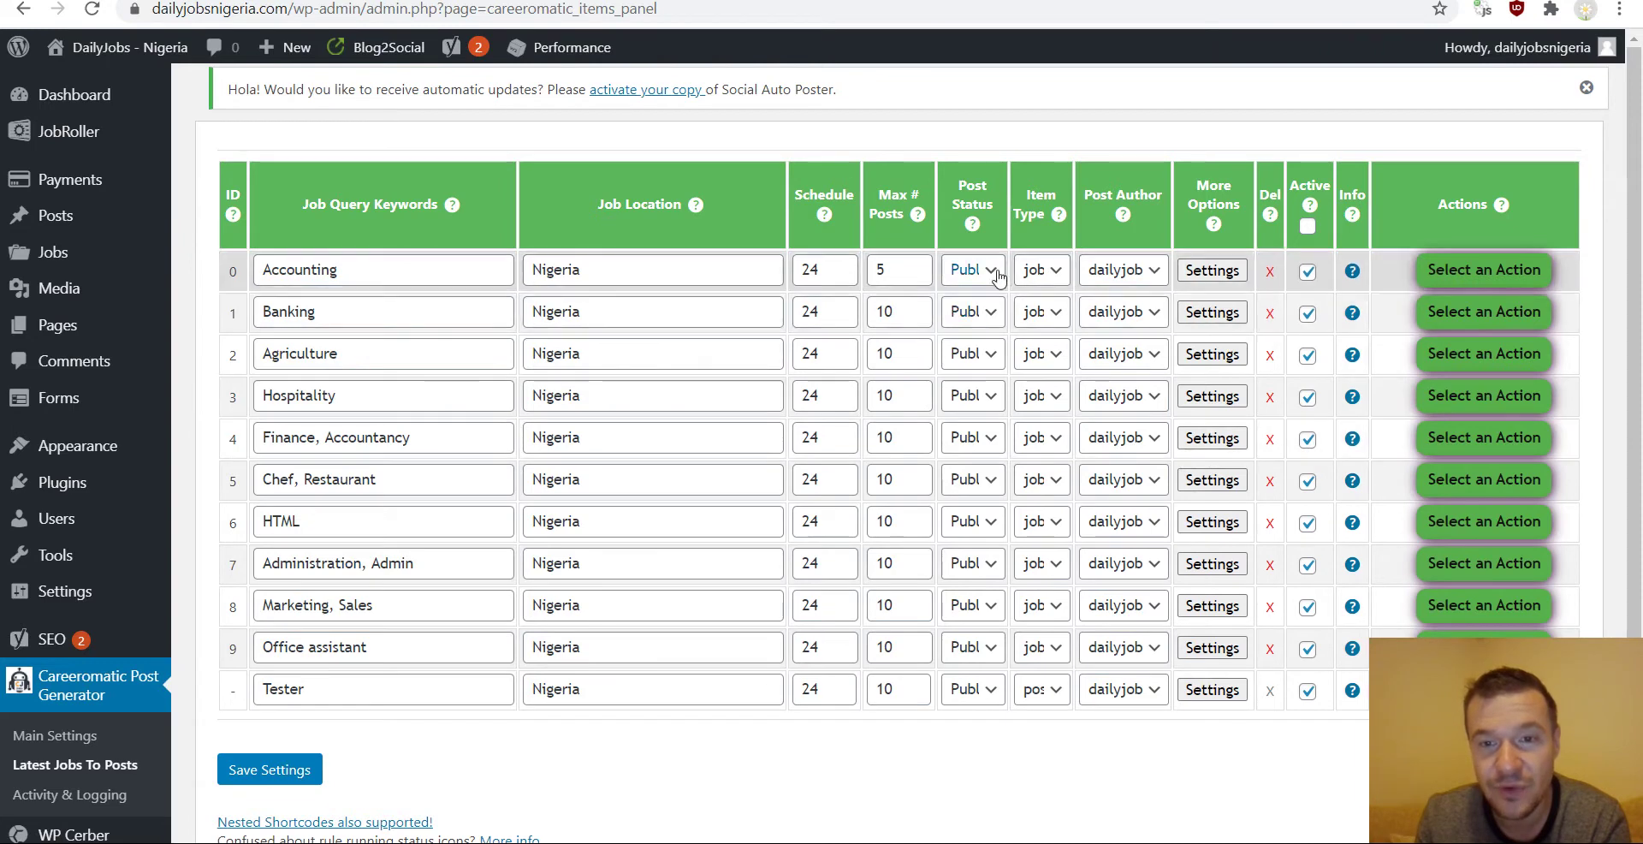
- Set the item type of the new Tester rule to job_listing
{"action": "left_click", "coordinate": [1042, 689]}
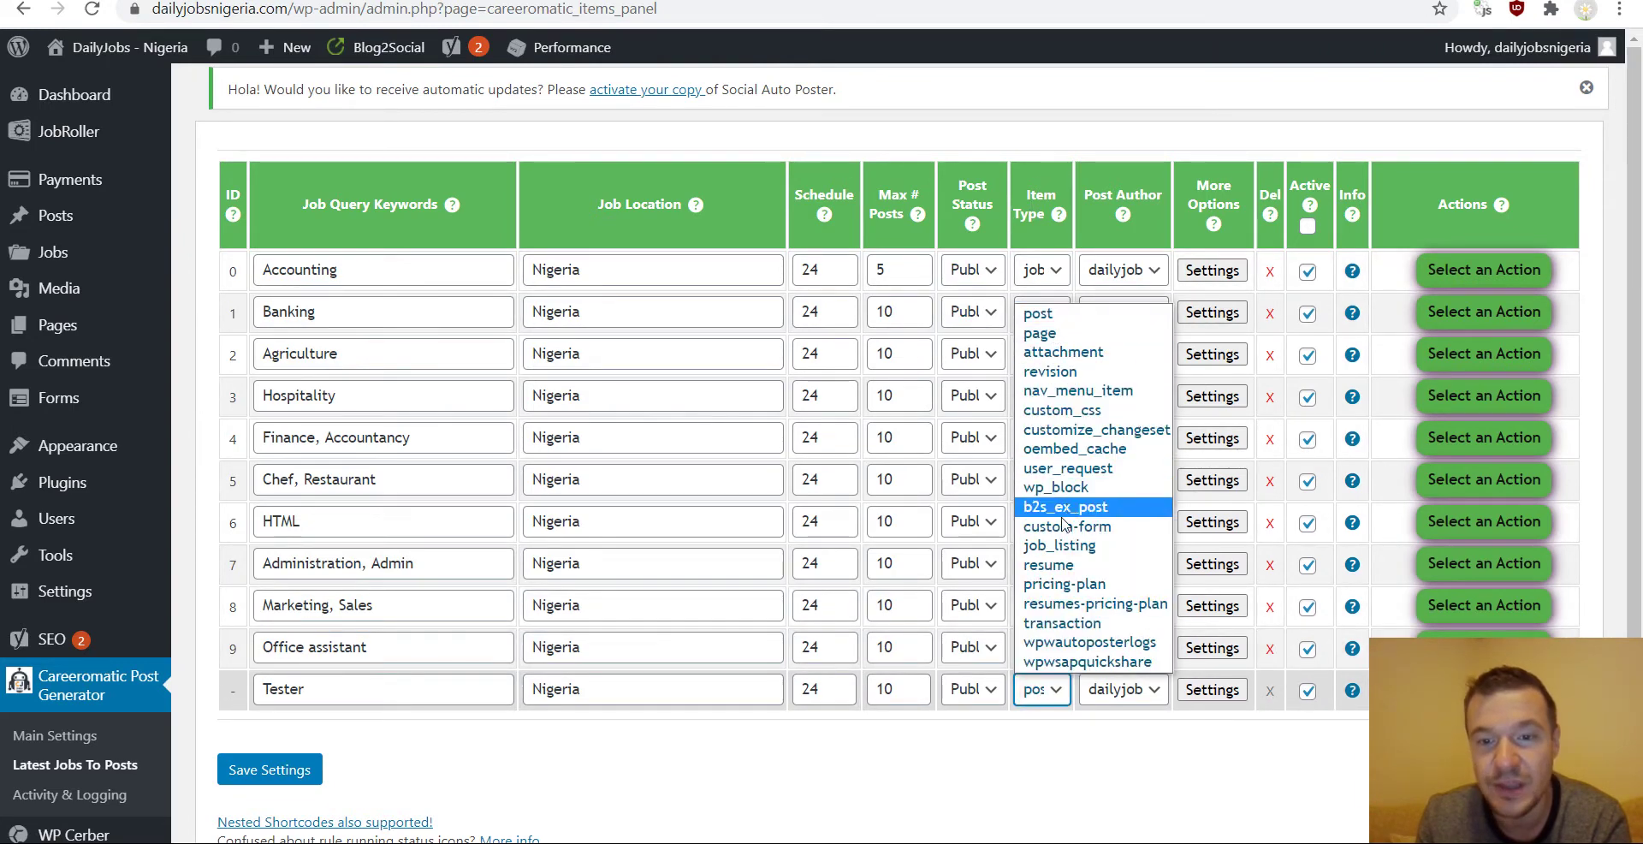
{"action": "left_click", "coordinate": [1050, 546]}
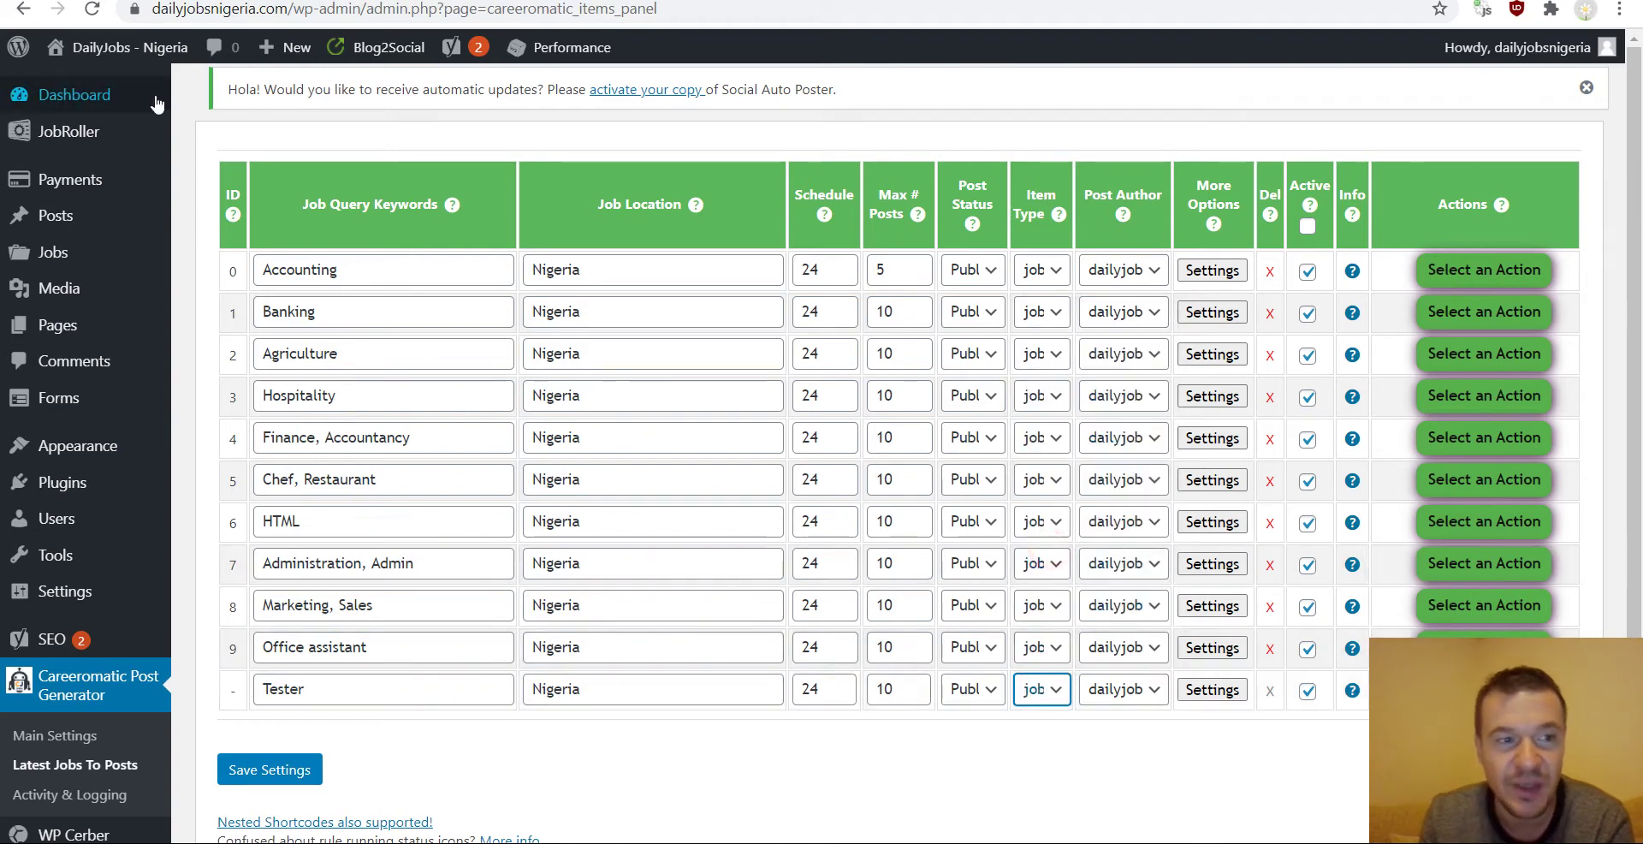
{"action": "left_click", "coordinate": [1037, 691]}
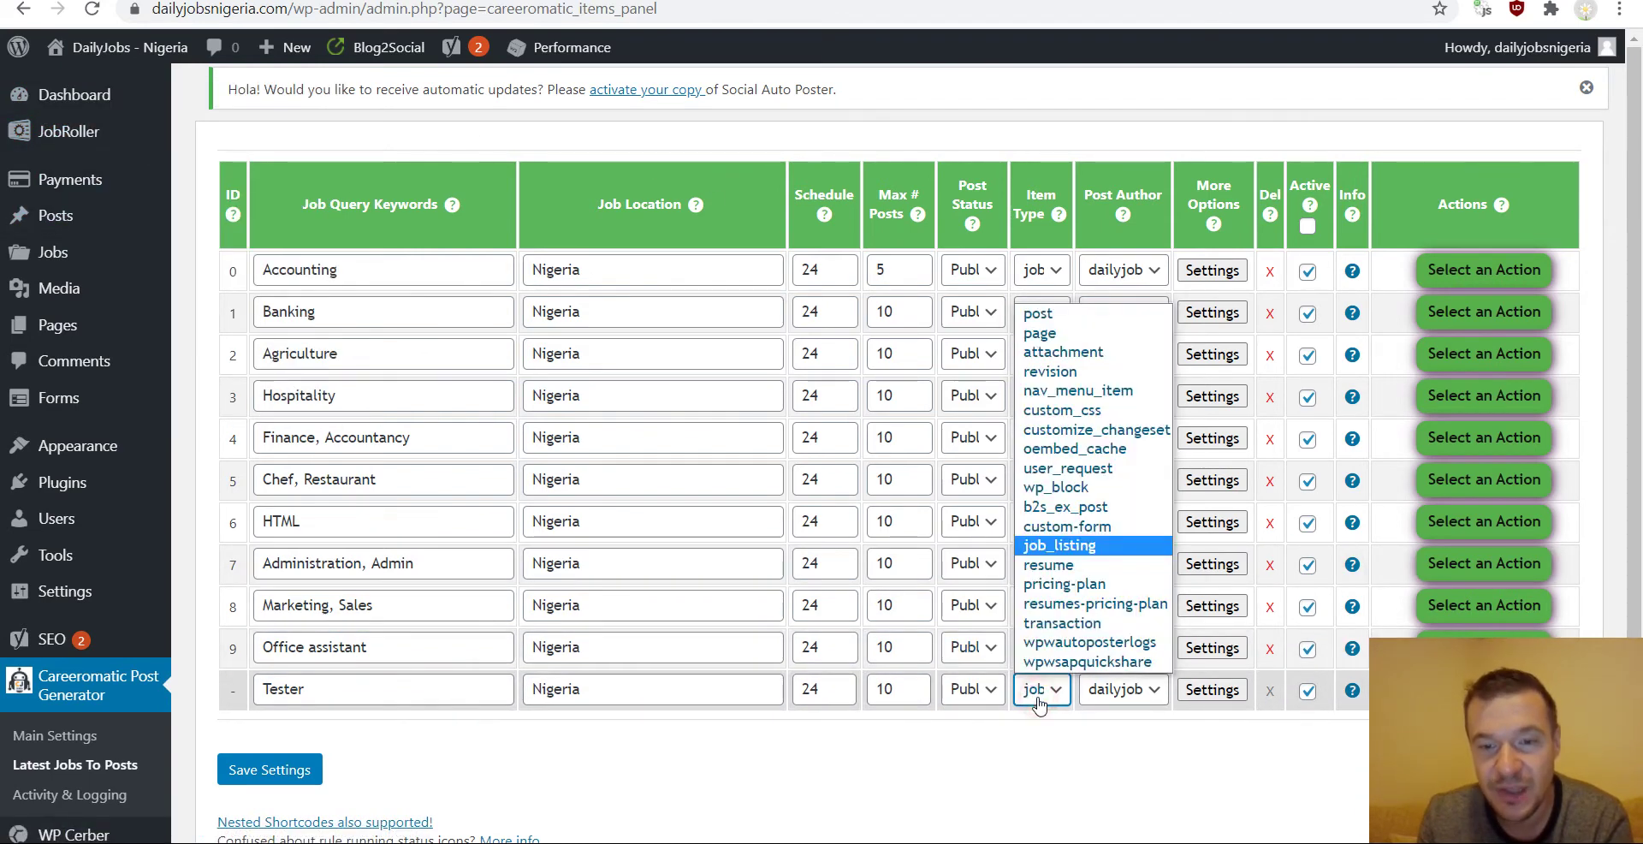
{"action": "left_click", "coordinate": [1050, 545]}
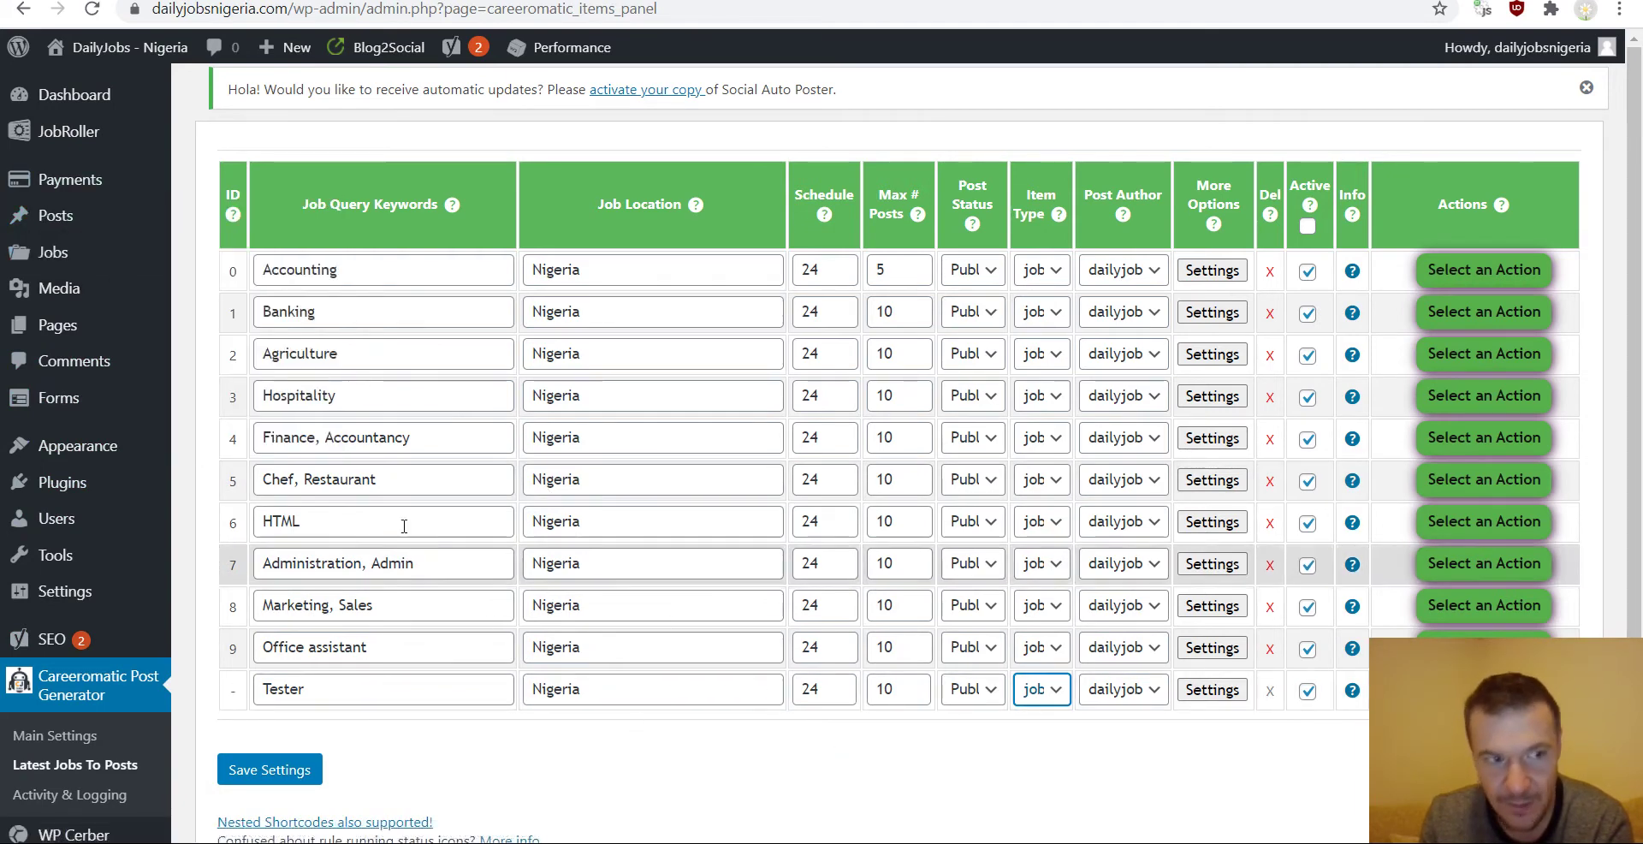
- Open the list of all jobs and check the post_type value in the page's address
{"action": "mouse_move", "coordinate": [75, 254]}
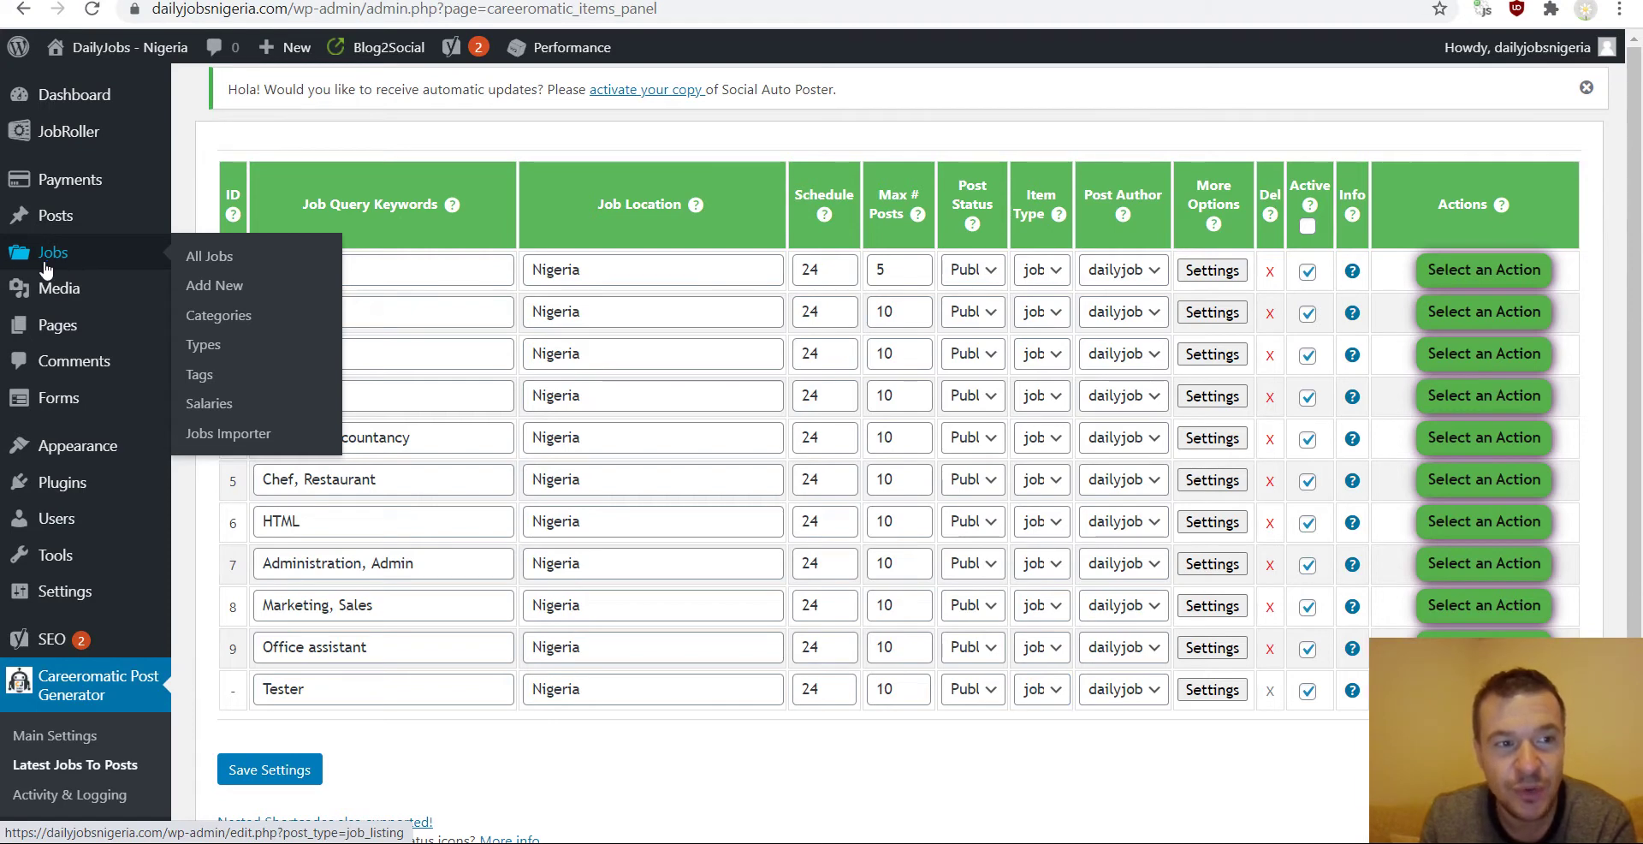
{"action": "left_click", "coordinate": [51, 252]}
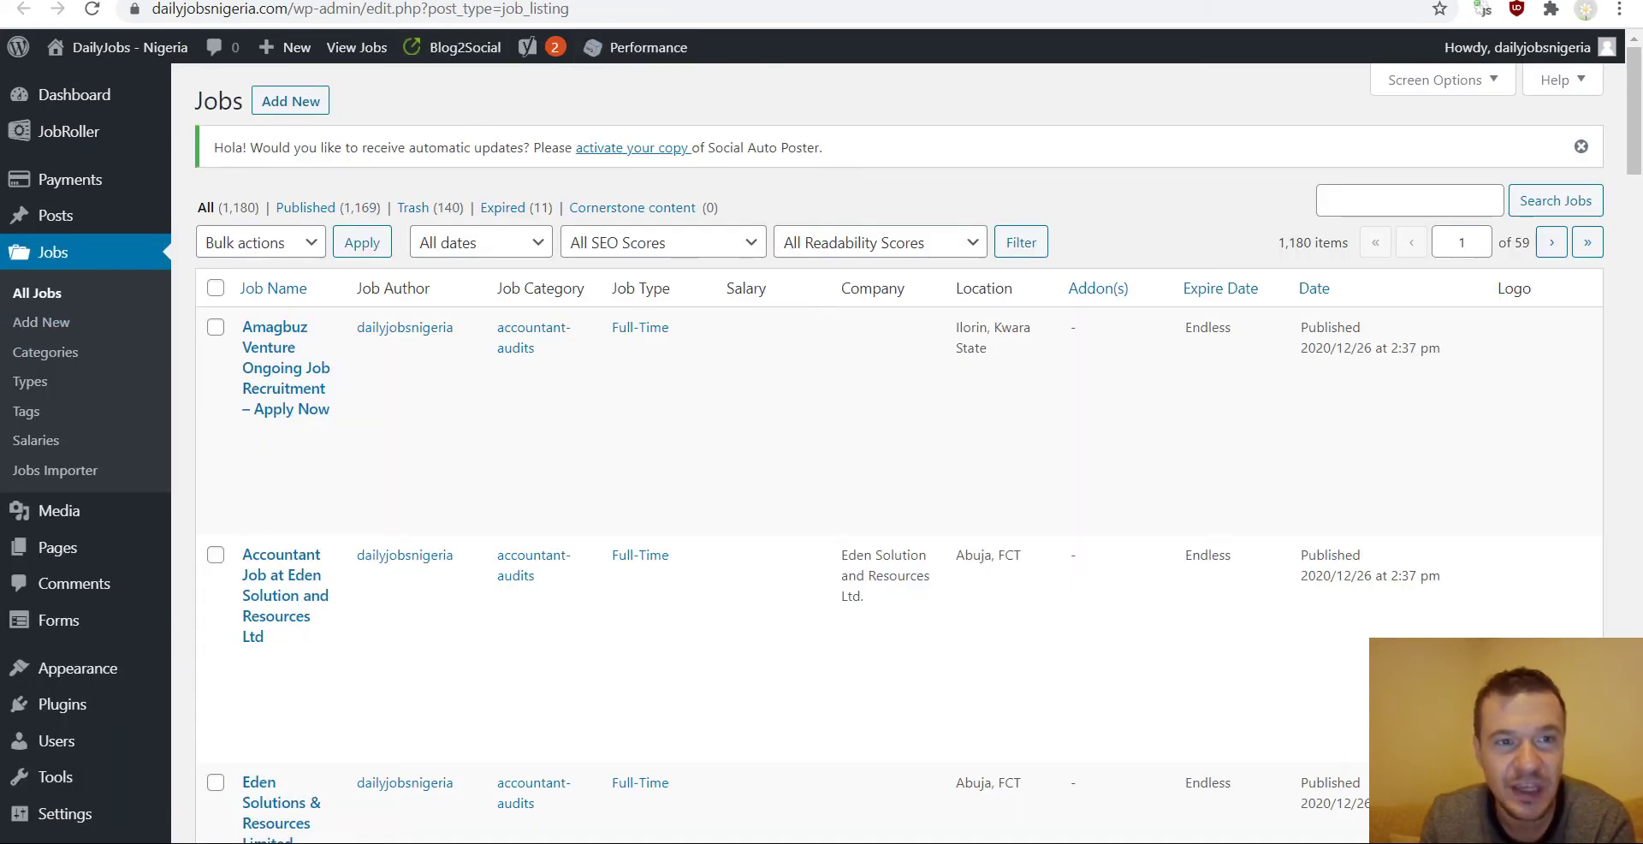
{"action": "left_click_drag", "start_coordinate": [430, 9], "coordinate": [497, 11]}
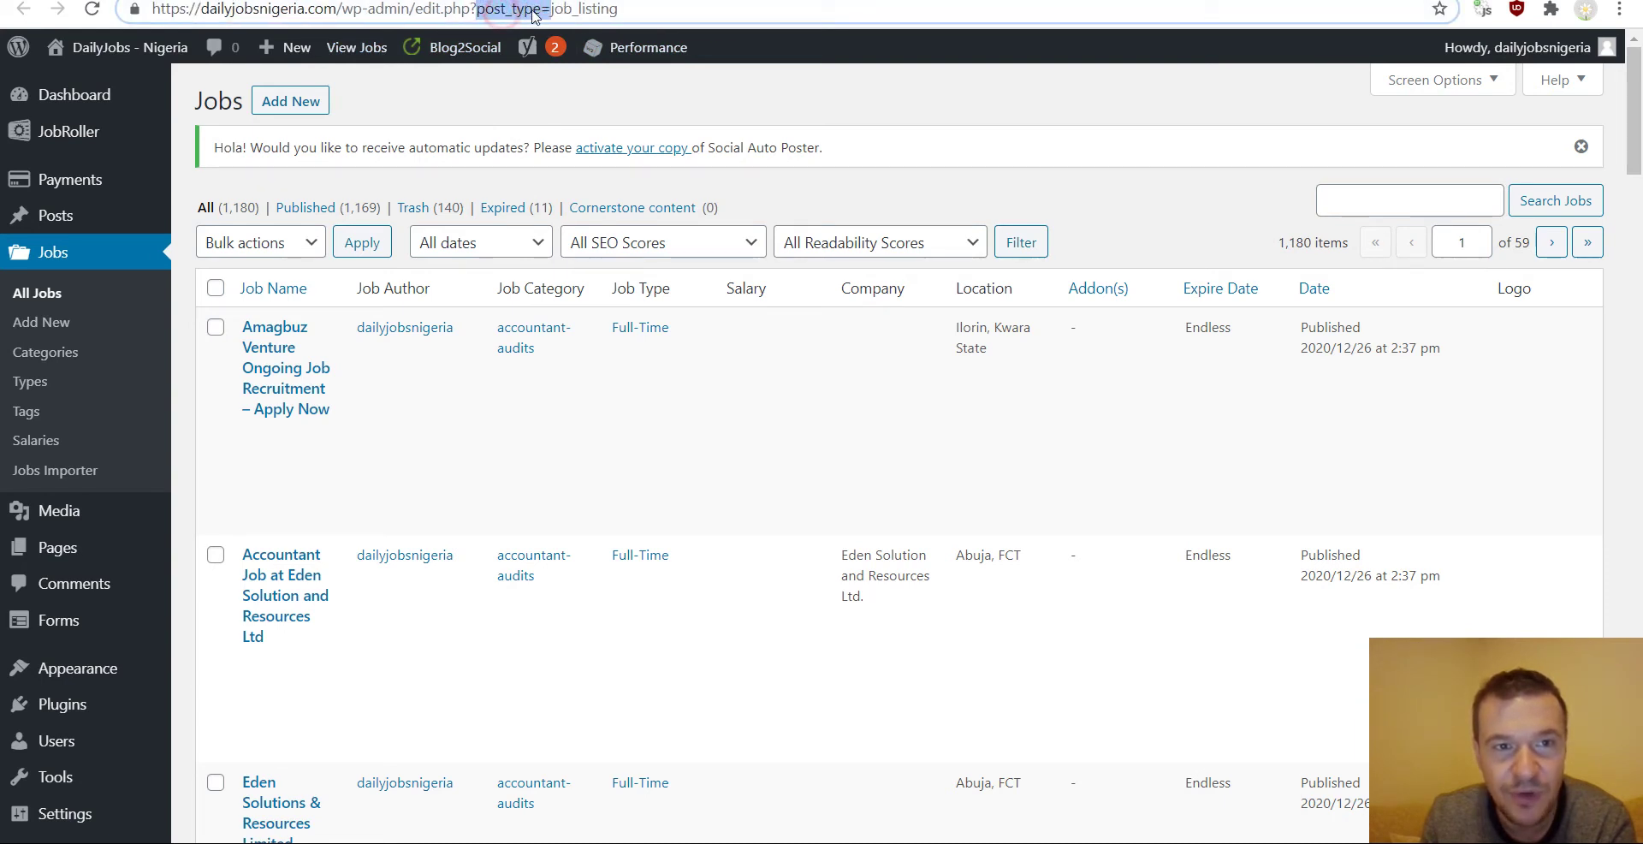
{"action": "double_click", "coordinate": [567, 9]}
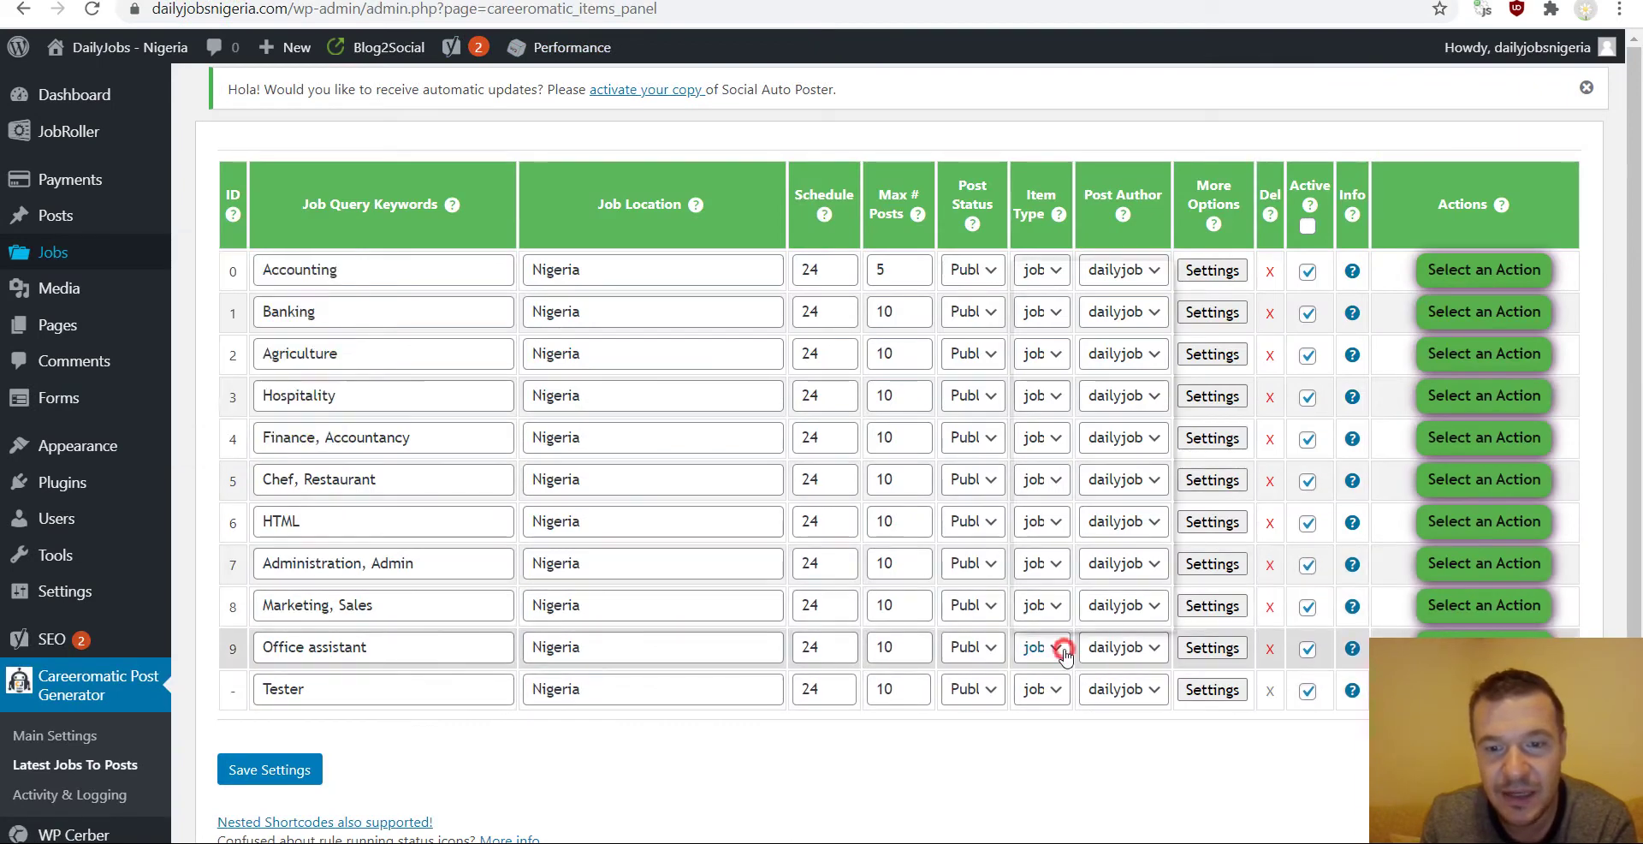
- Examine the Office assistant rule's item type and the post custom fields in its advanced settings
{"action": "left_click", "coordinate": [1061, 648]}
{"action": "left_click", "coordinate": [1061, 503]}
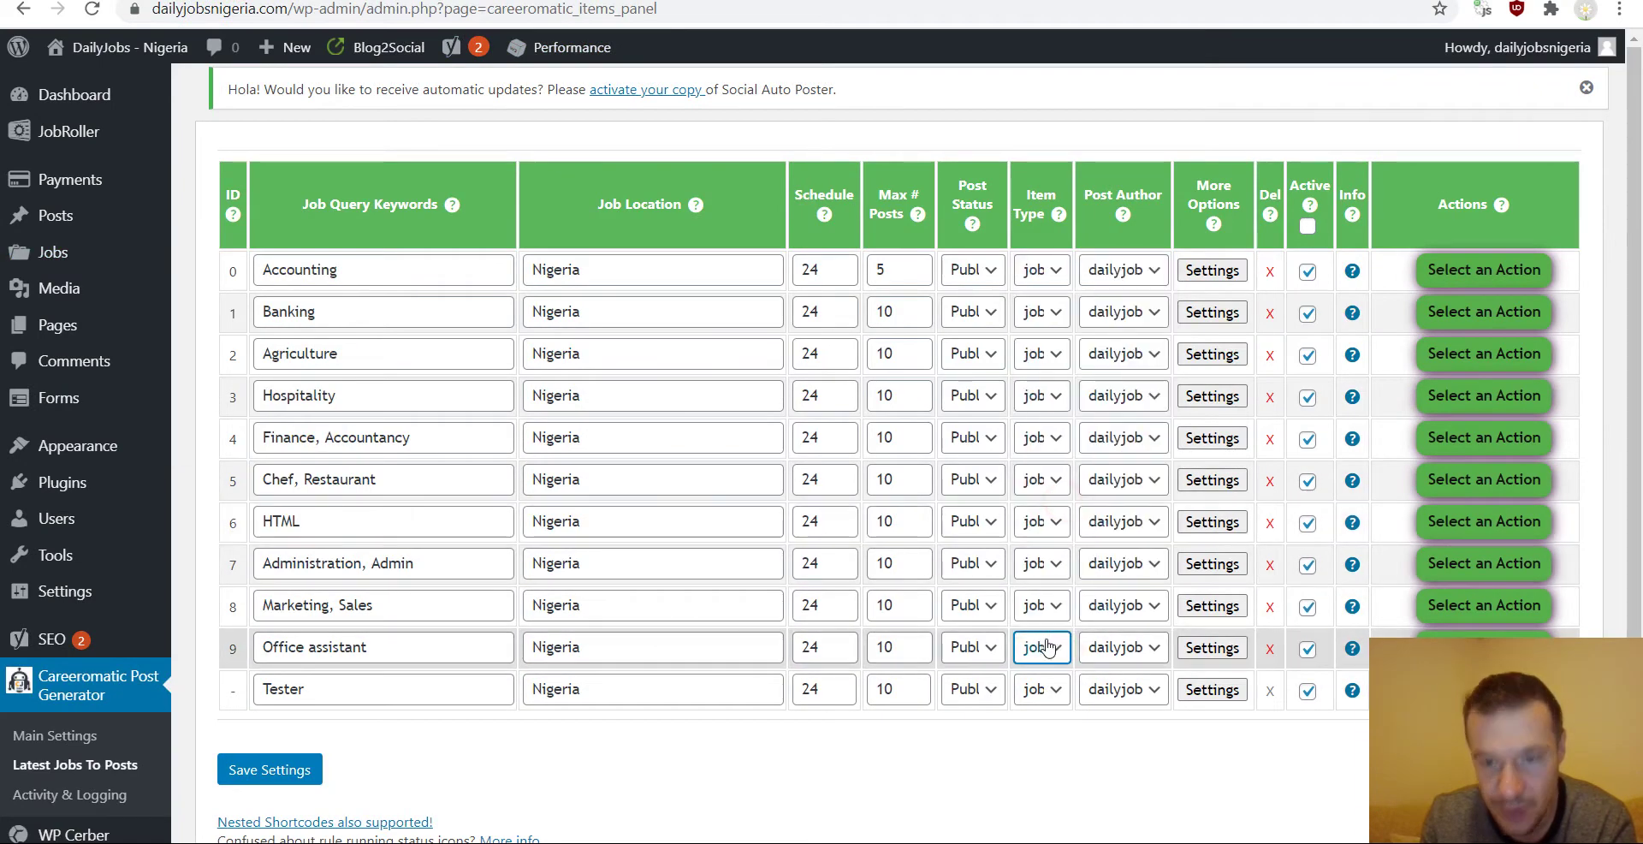
{"action": "left_click", "coordinate": [1208, 650]}
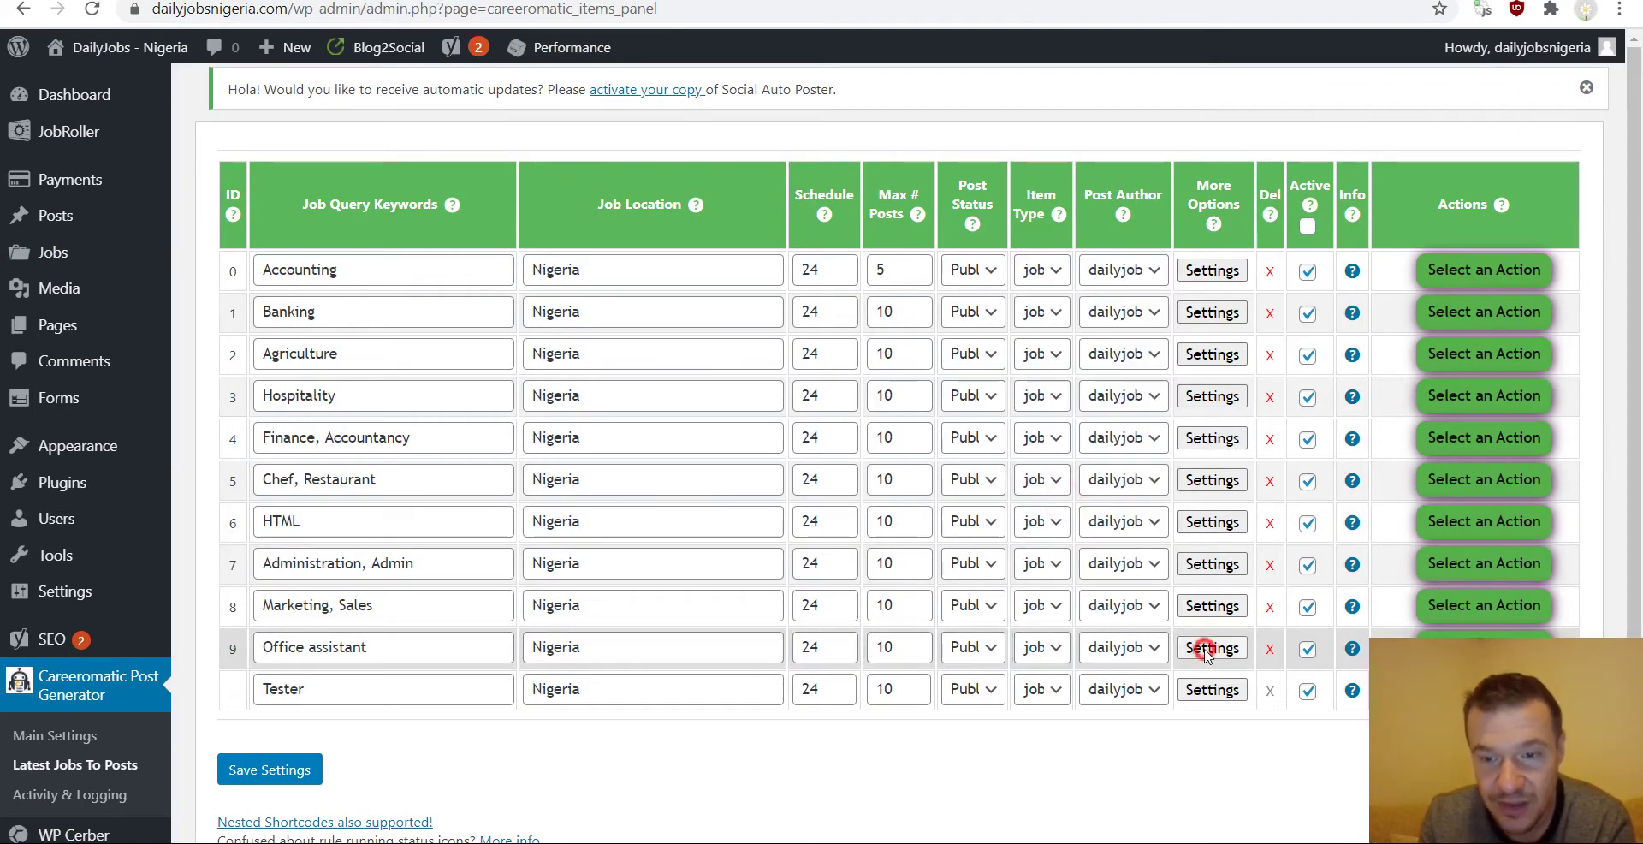
{"action": "scroll", "coordinate": [772, 532], "scroll_direction": "down", "scroll_amount": 4}
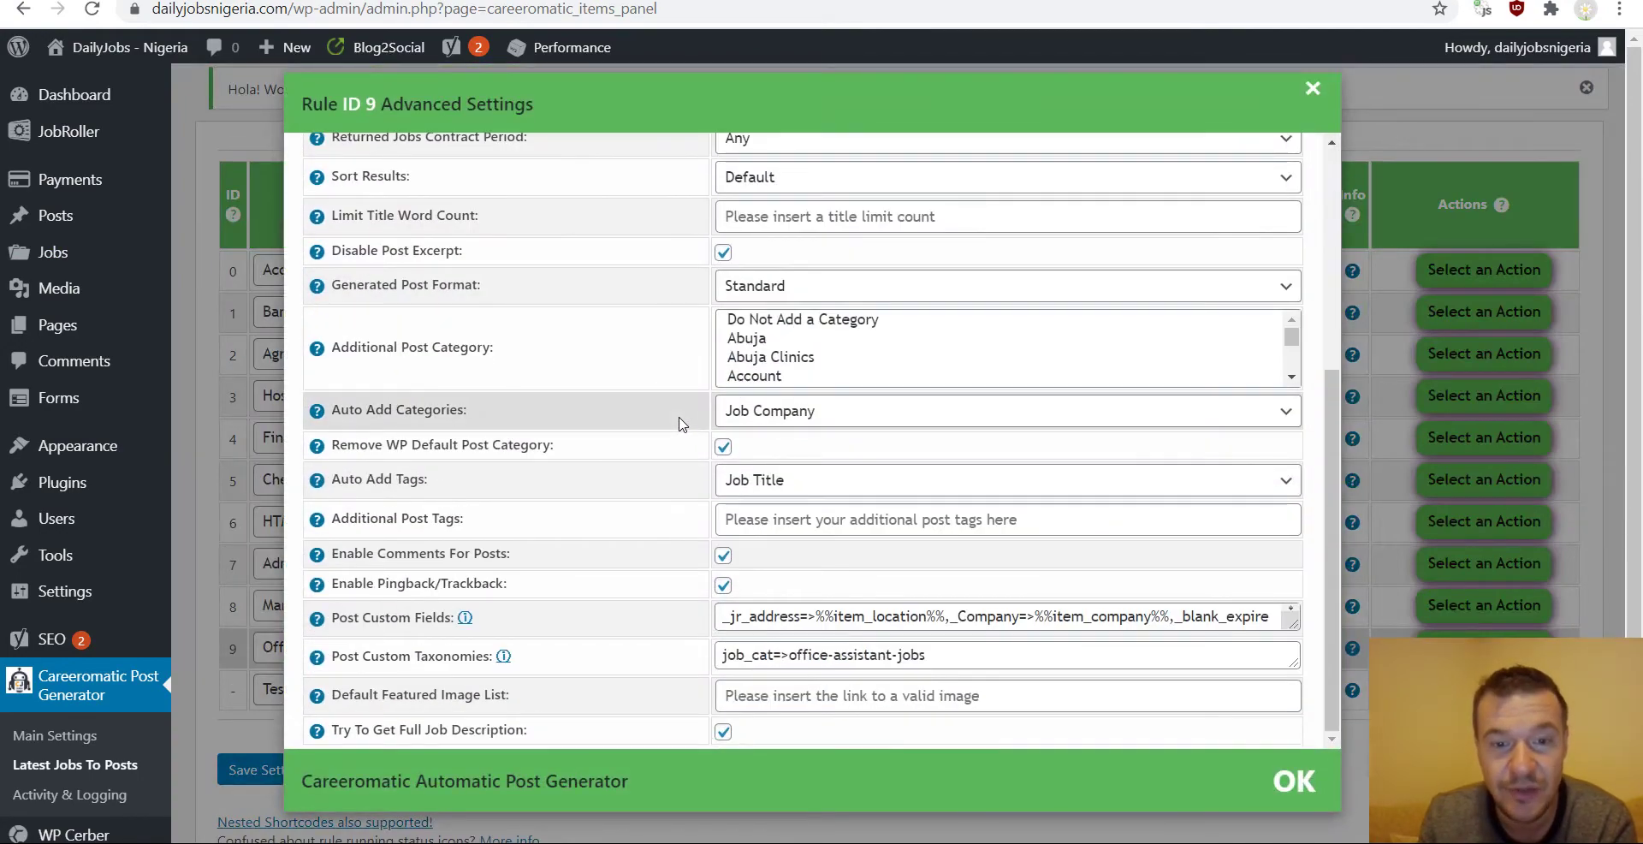
{"action": "scroll", "coordinate": [682, 424], "scroll_direction": "up", "scroll_amount": 4}
{"action": "scroll", "coordinate": [682, 424], "scroll_direction": "down", "scroll_amount": 7}
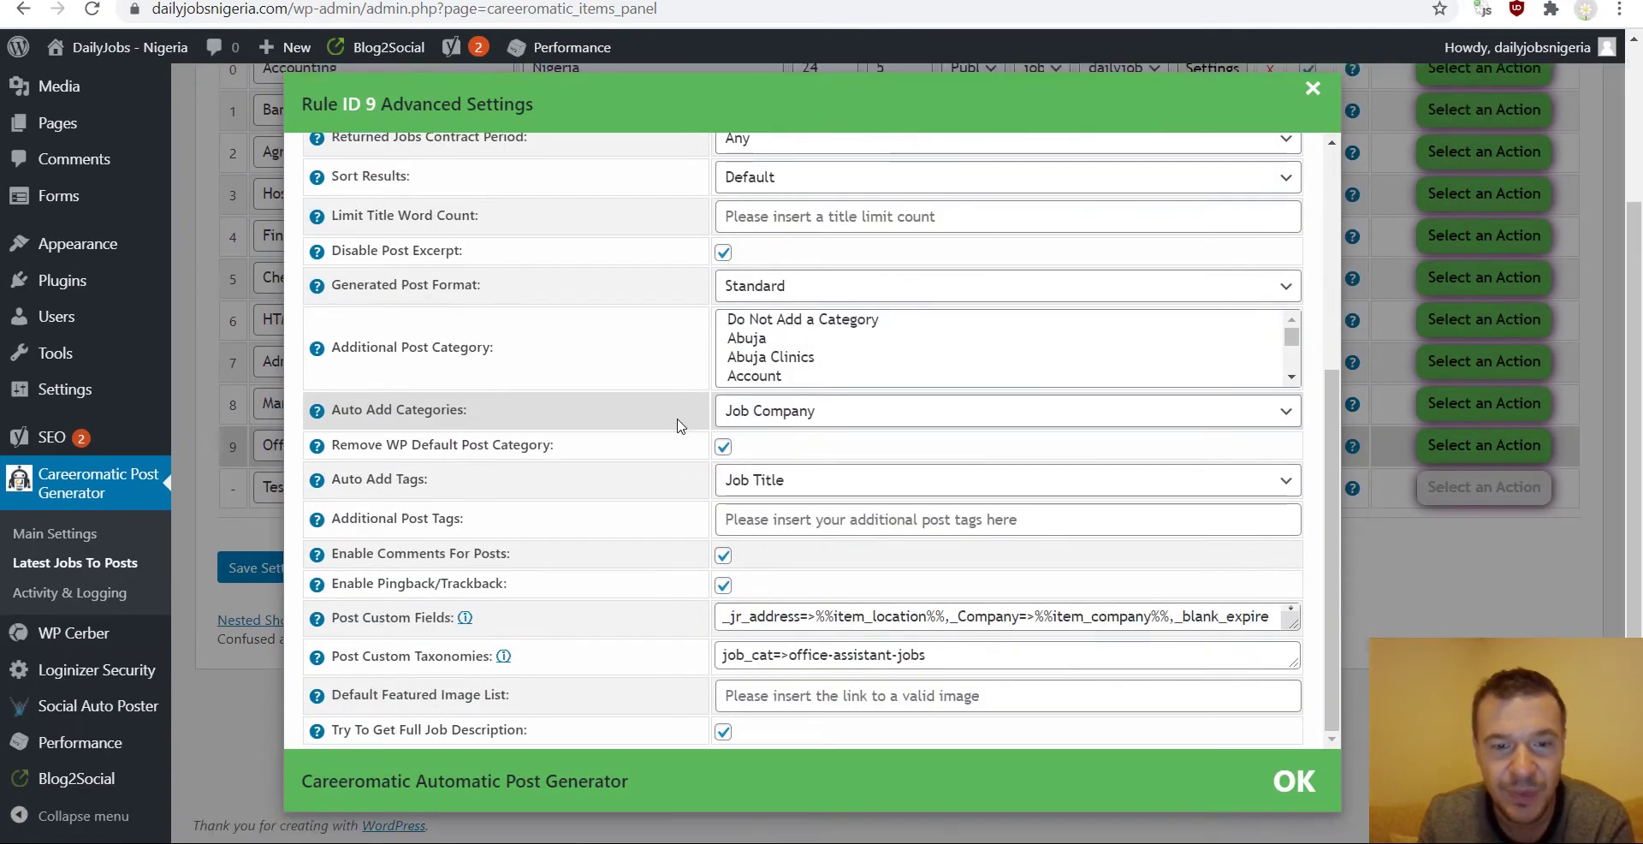
{"action": "left_click", "coordinate": [783, 626]}
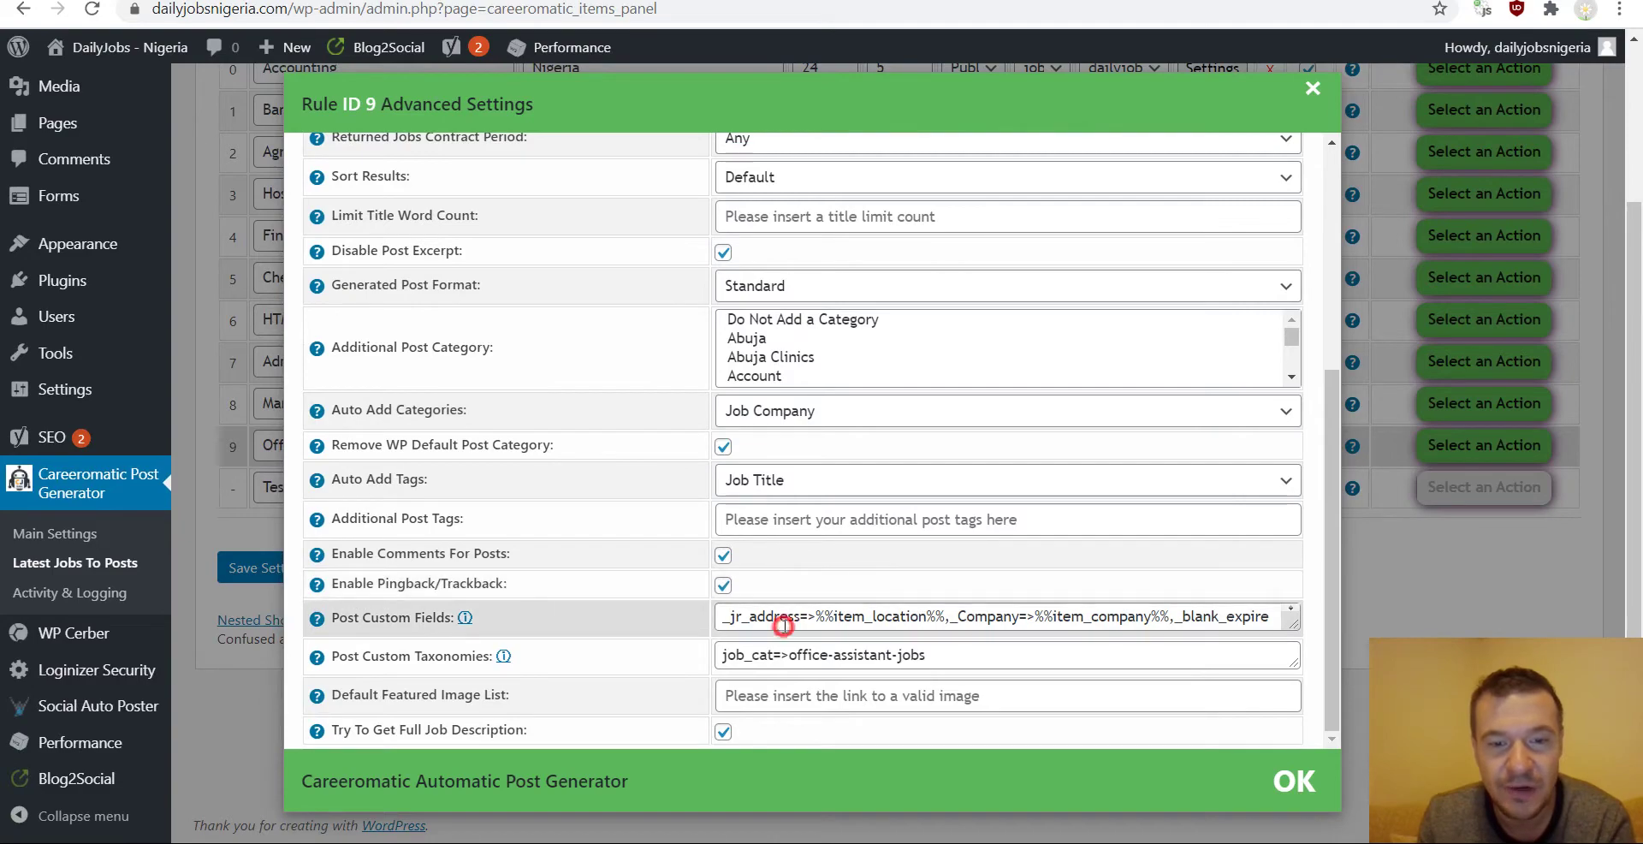
{"action": "key", "text": "ctrl+a"}
{"action": "left_click", "coordinate": [1443, 550]}
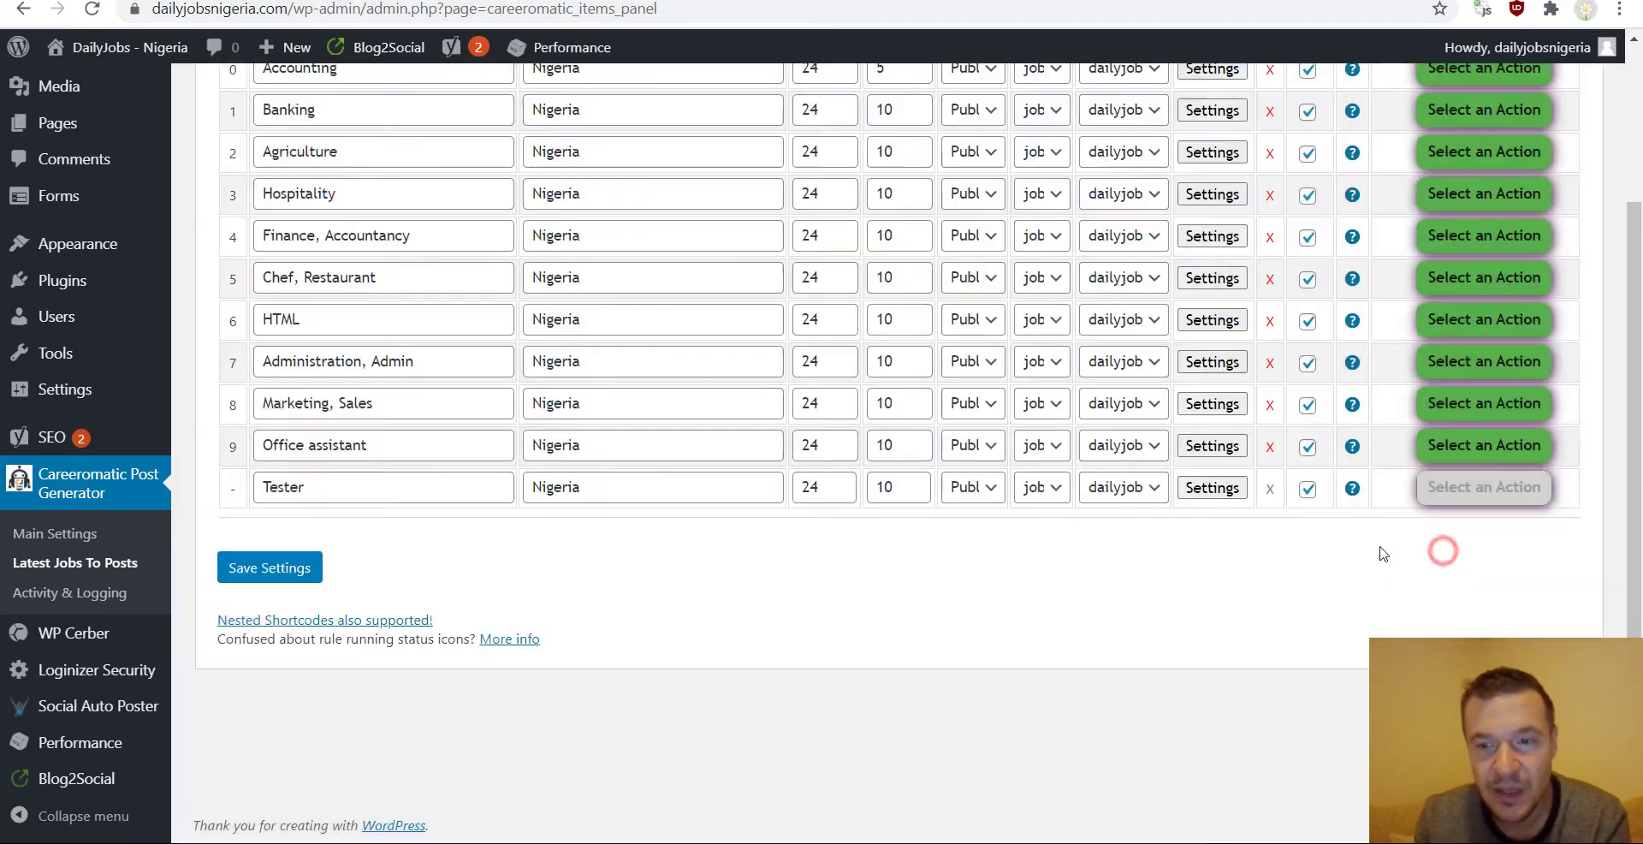
- Open the advanced settings of the new Tester rule
{"action": "left_click", "coordinate": [1212, 487]}
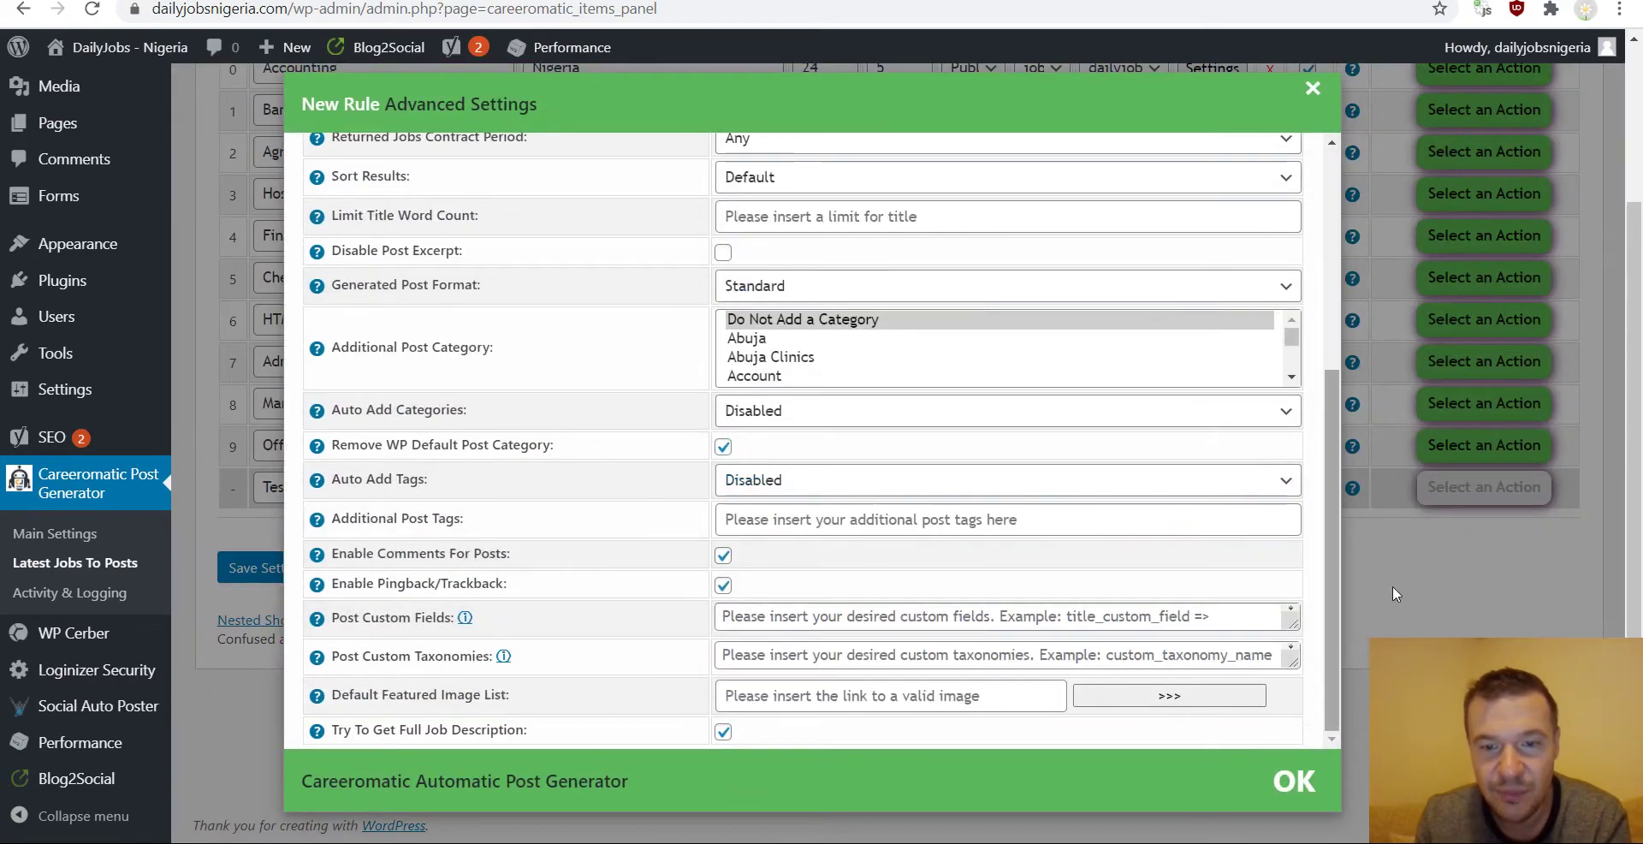
{"action": "left_click", "coordinate": [1441, 568]}
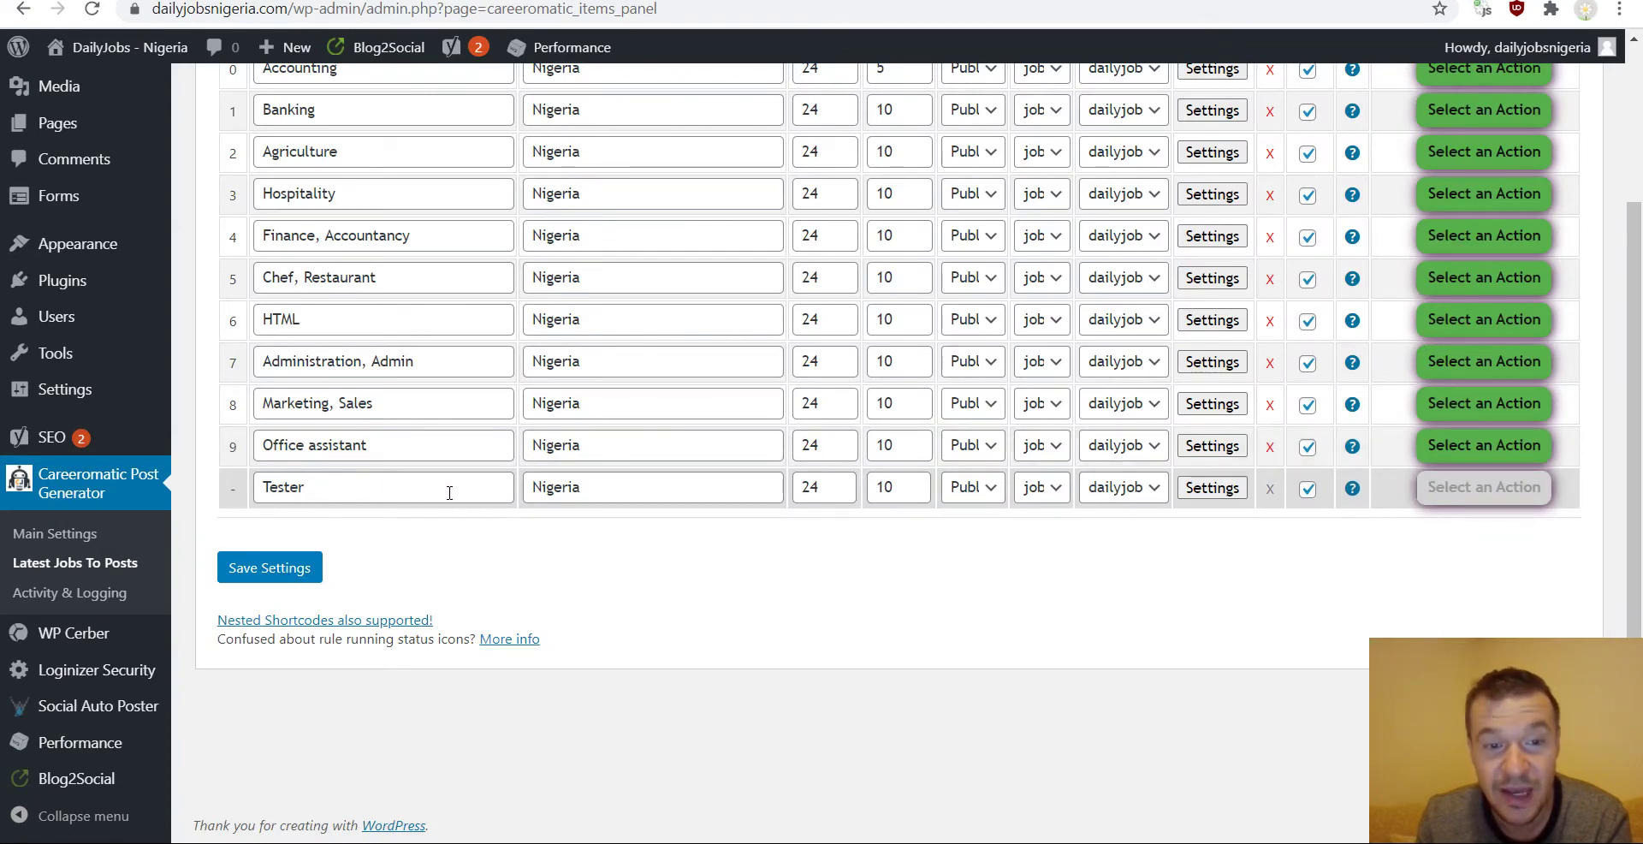
{"action": "left_click", "coordinate": [1220, 488]}
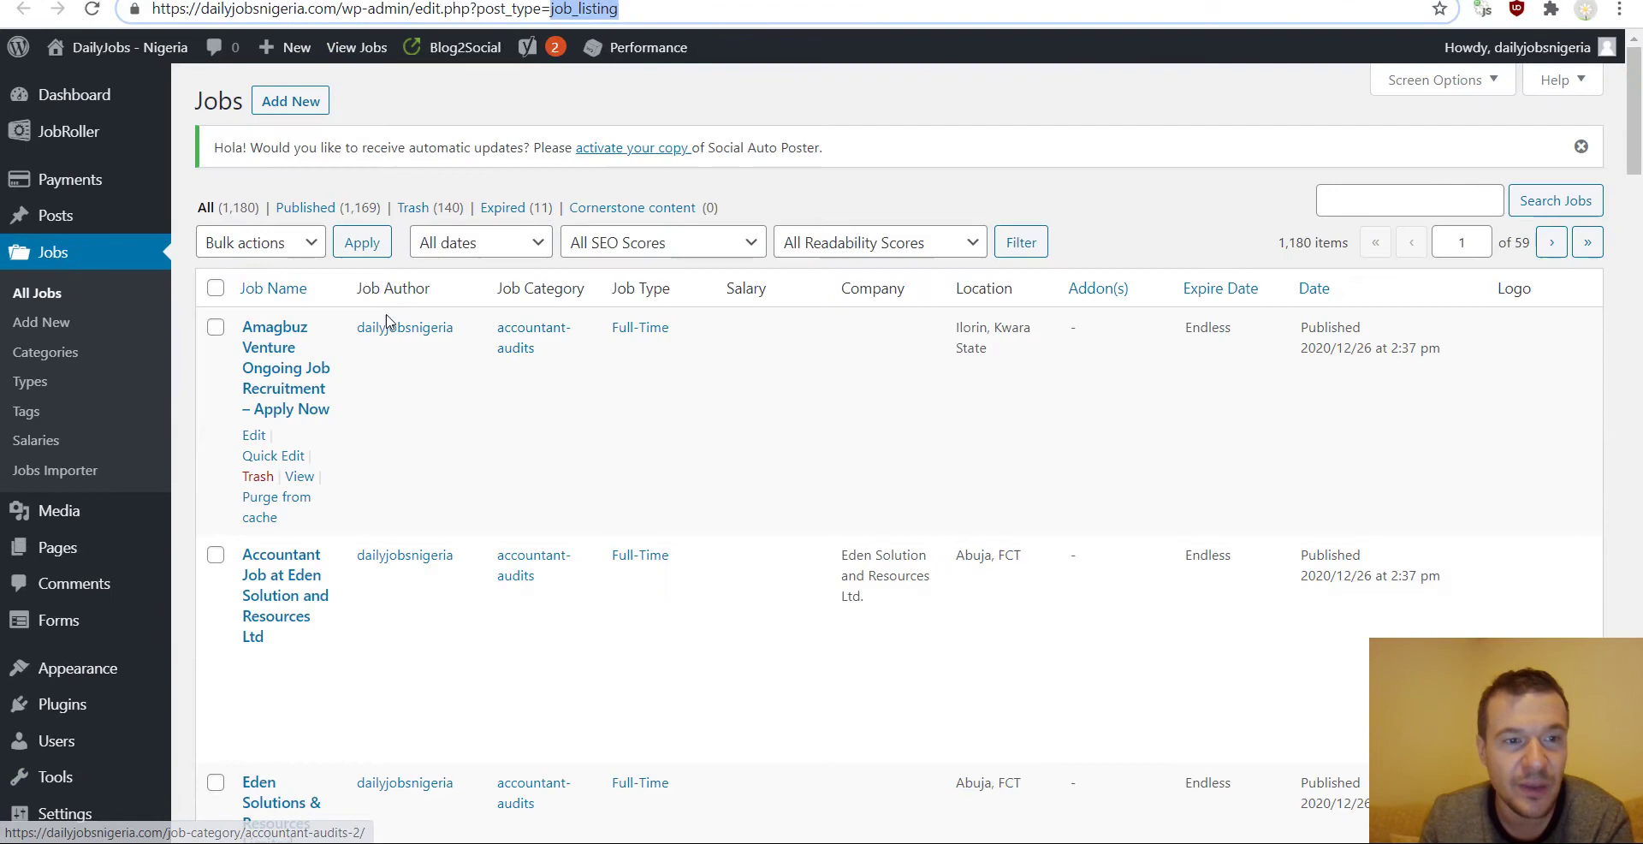
- Open the Amagbuz Venture job for editing and bring up the Job Categories page
{"action": "left_click", "coordinate": [269, 351]}
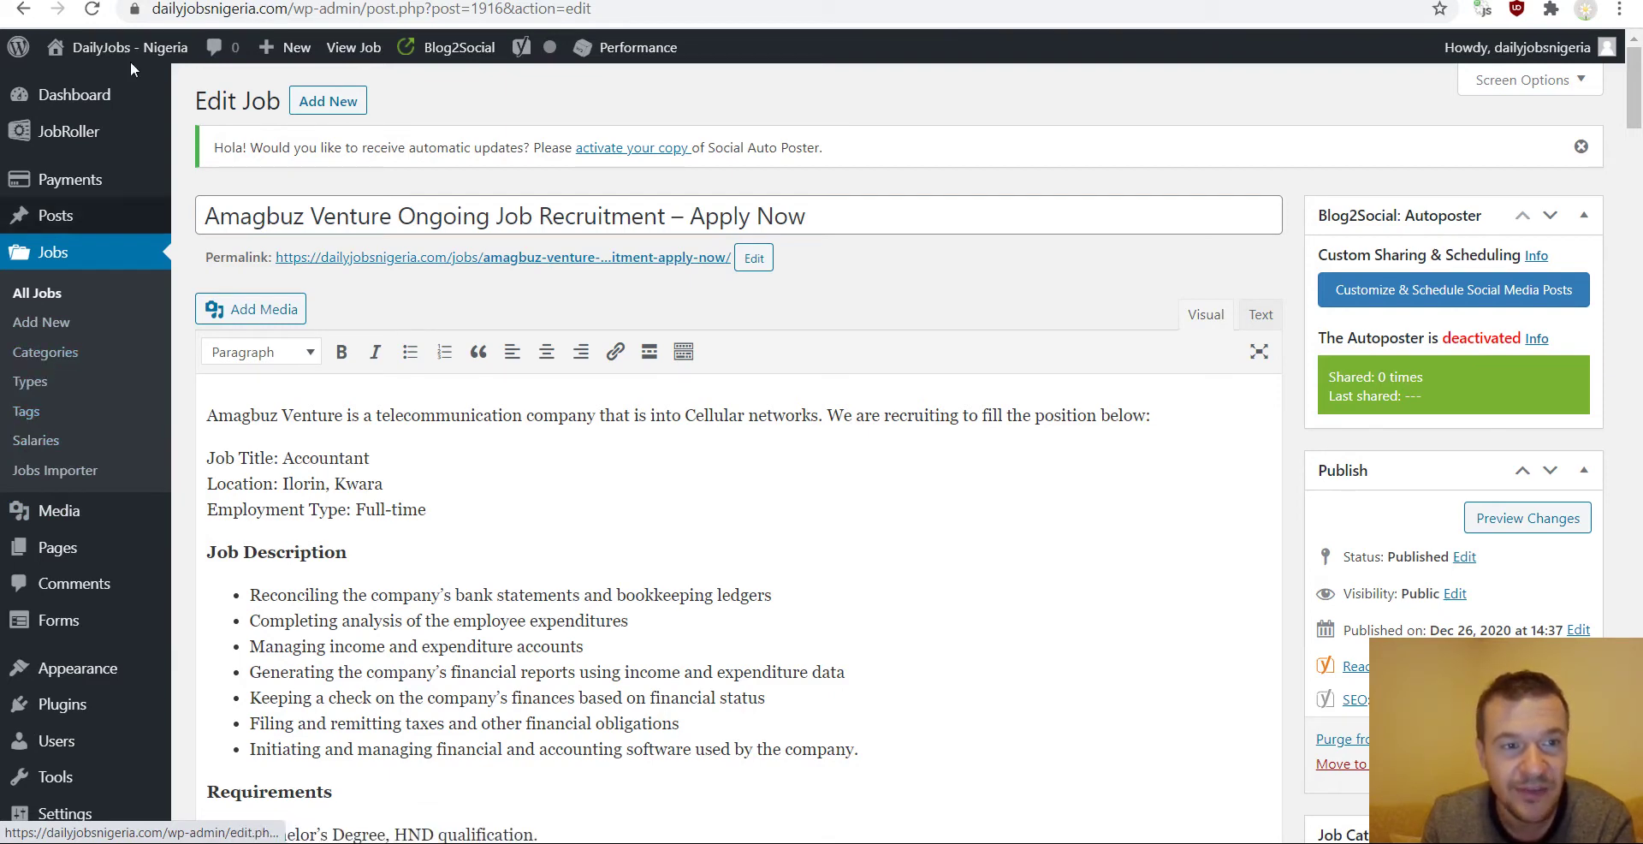
{"action": "left_click", "coordinate": [32, 366]}
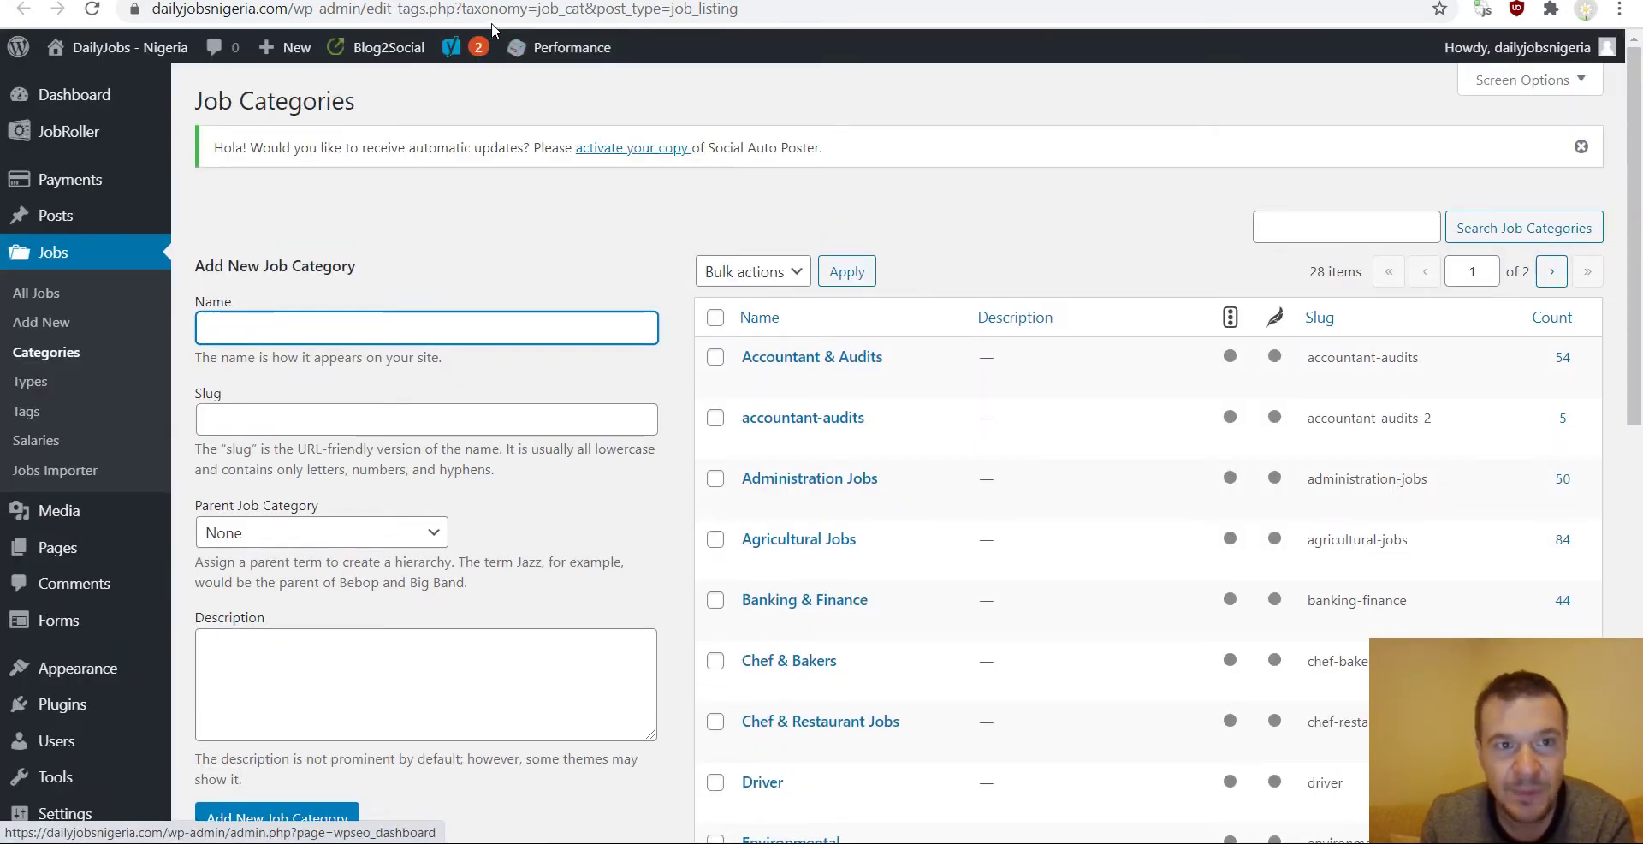
- Get the taxonomy name from the Job Categories address and set the new rule's post custom taxonomies to "job_cat=>accountant-audits"
{"action": "left_click", "coordinate": [547, 10]}
{"action": "double_click", "coordinate": [544, 10]}
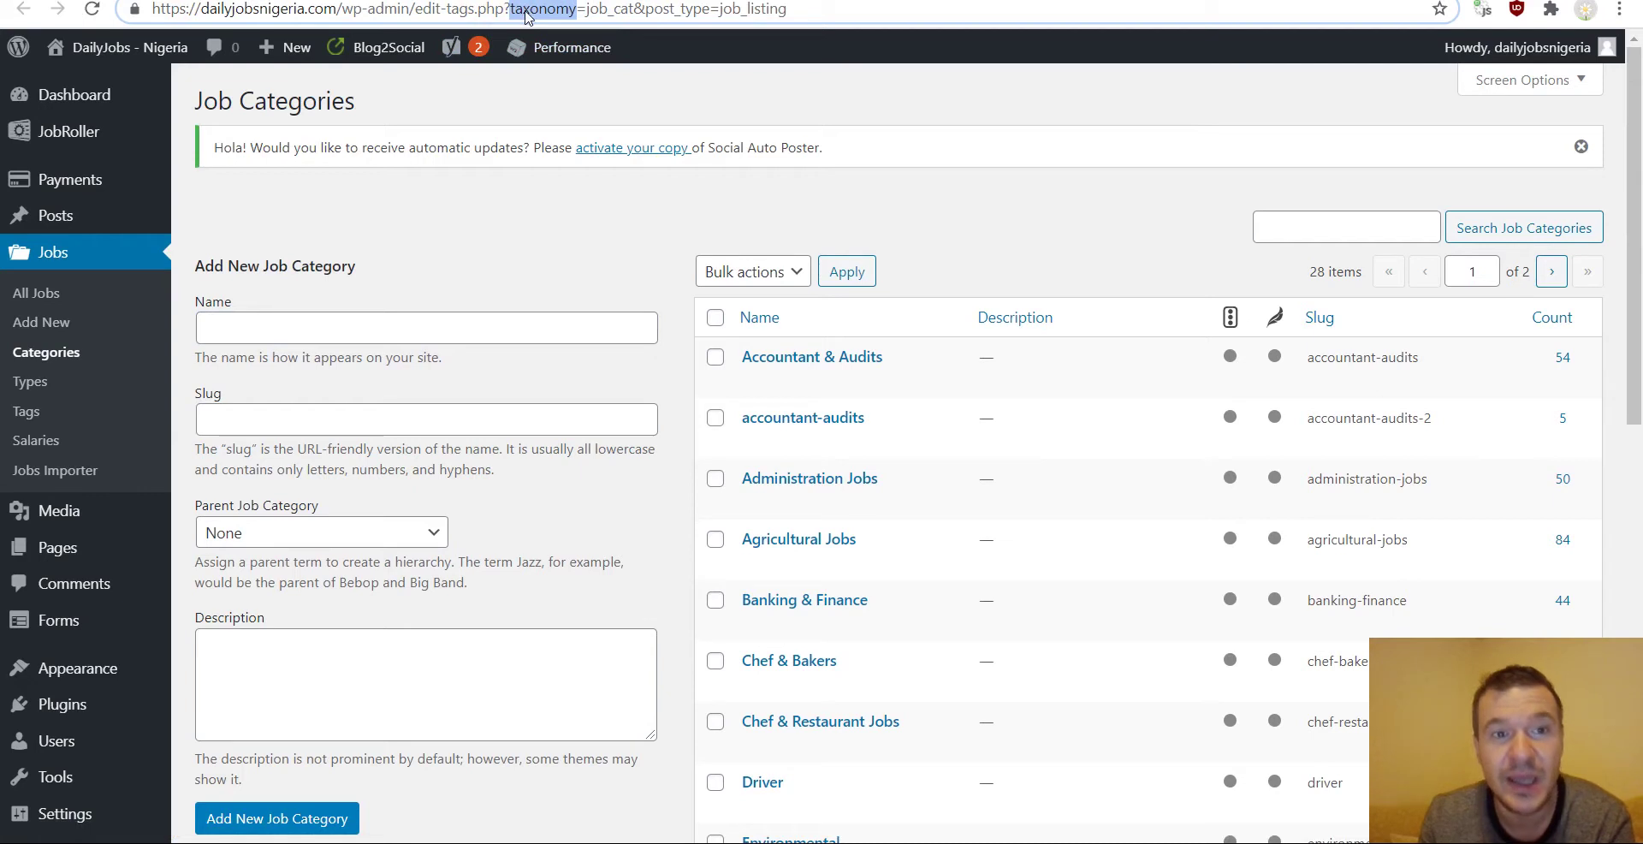
{"action": "double_click", "coordinate": [605, 10]}
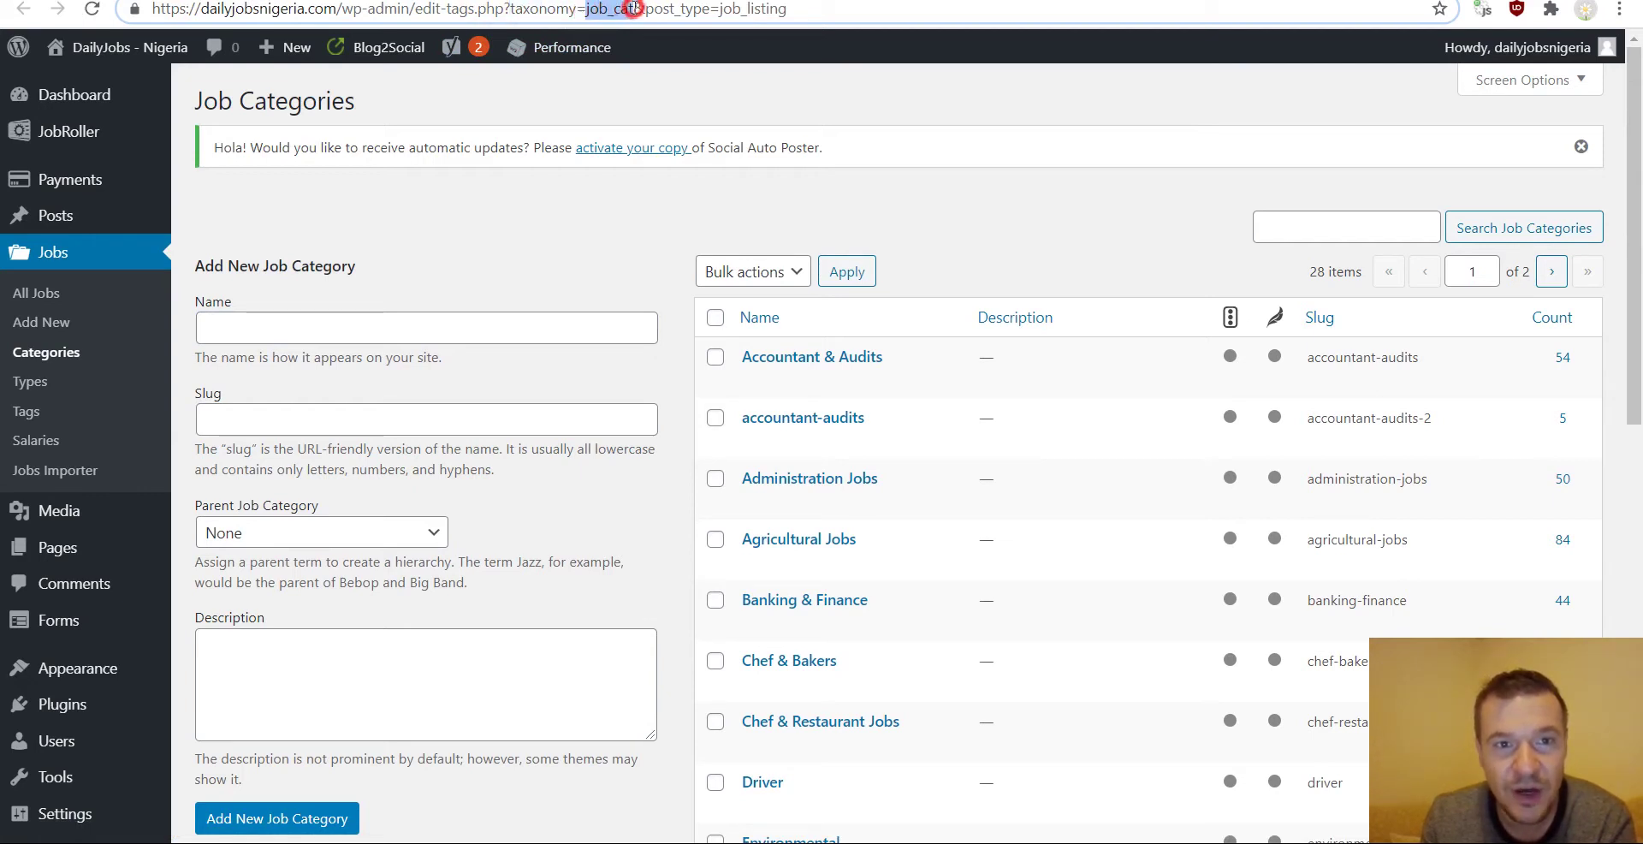
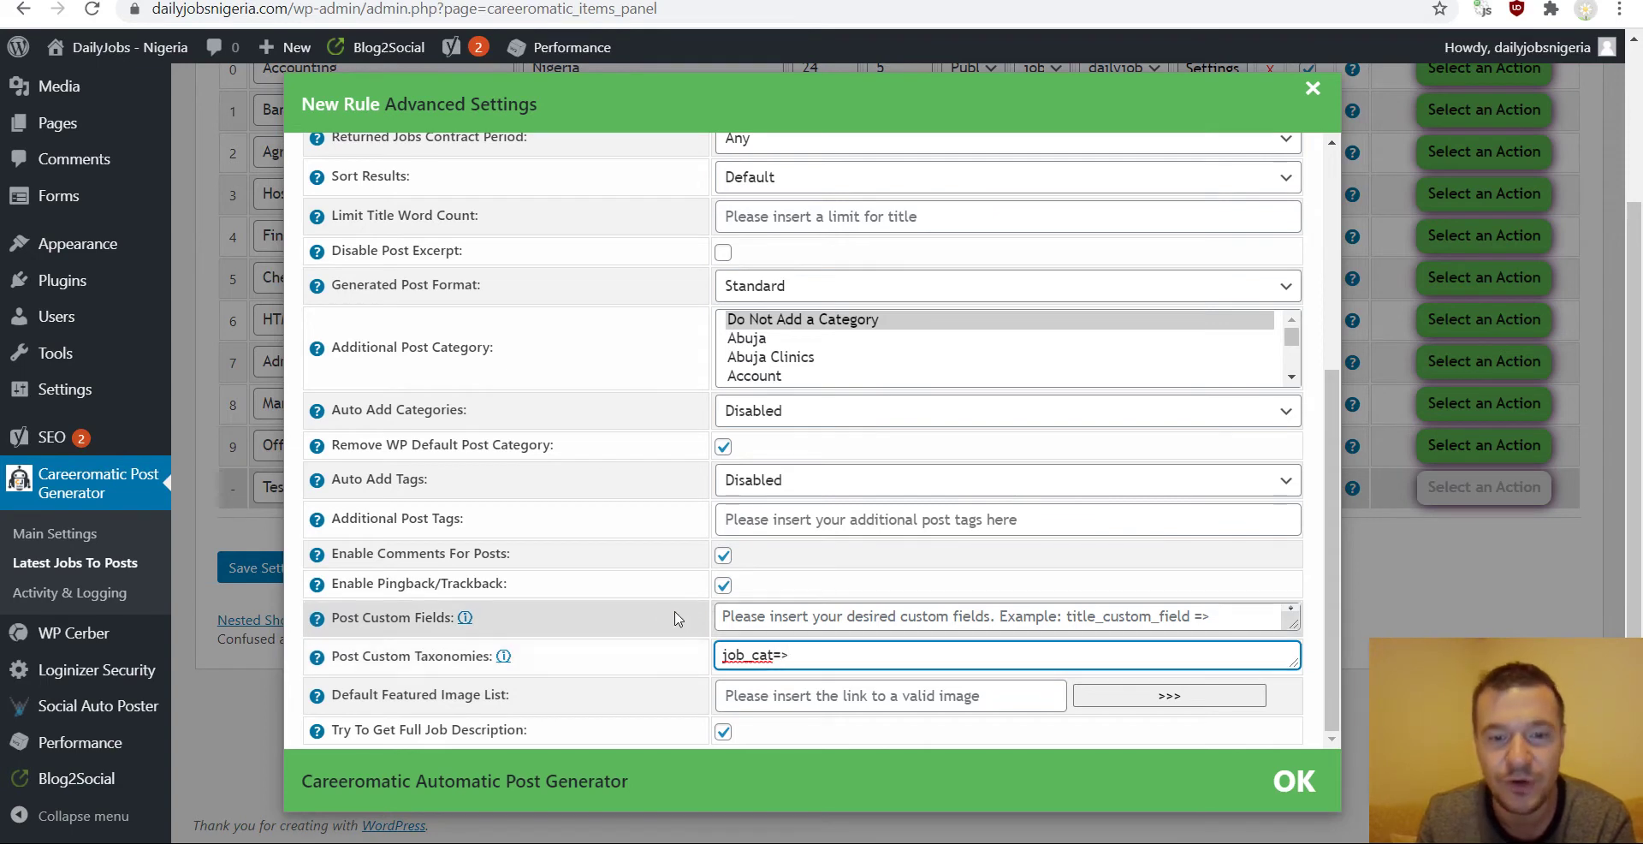
{"action": "type", "text": "accountant-audits"}
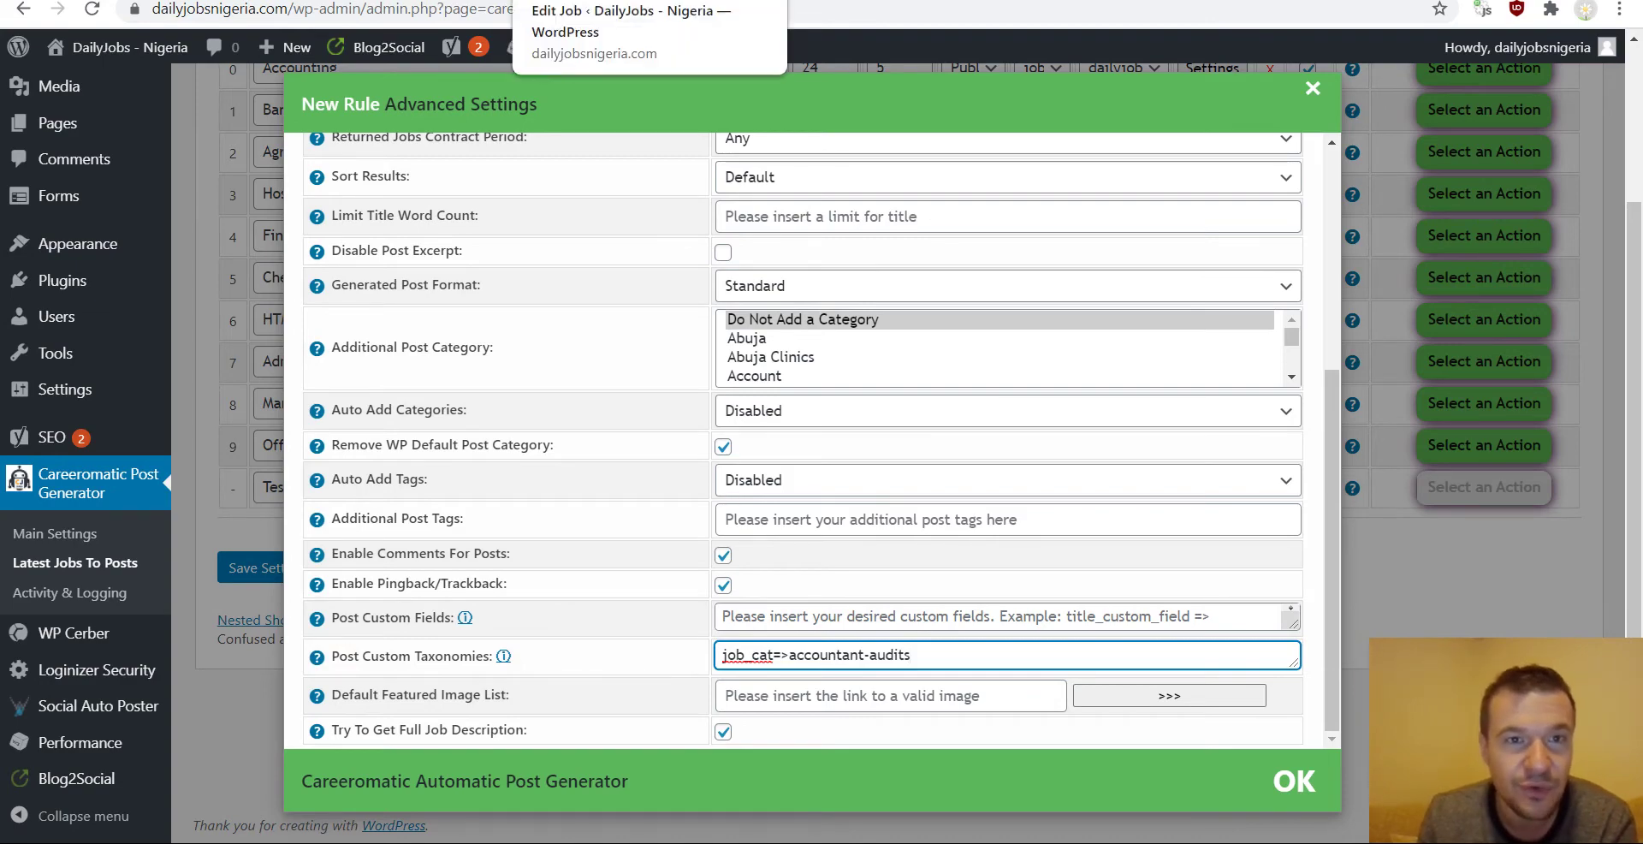
- Return to the Job Categories page and open the Driver category for editing
{"action": "left_click", "coordinate": [599, 0]}
{"action": "left_click", "coordinate": [855, 0]}
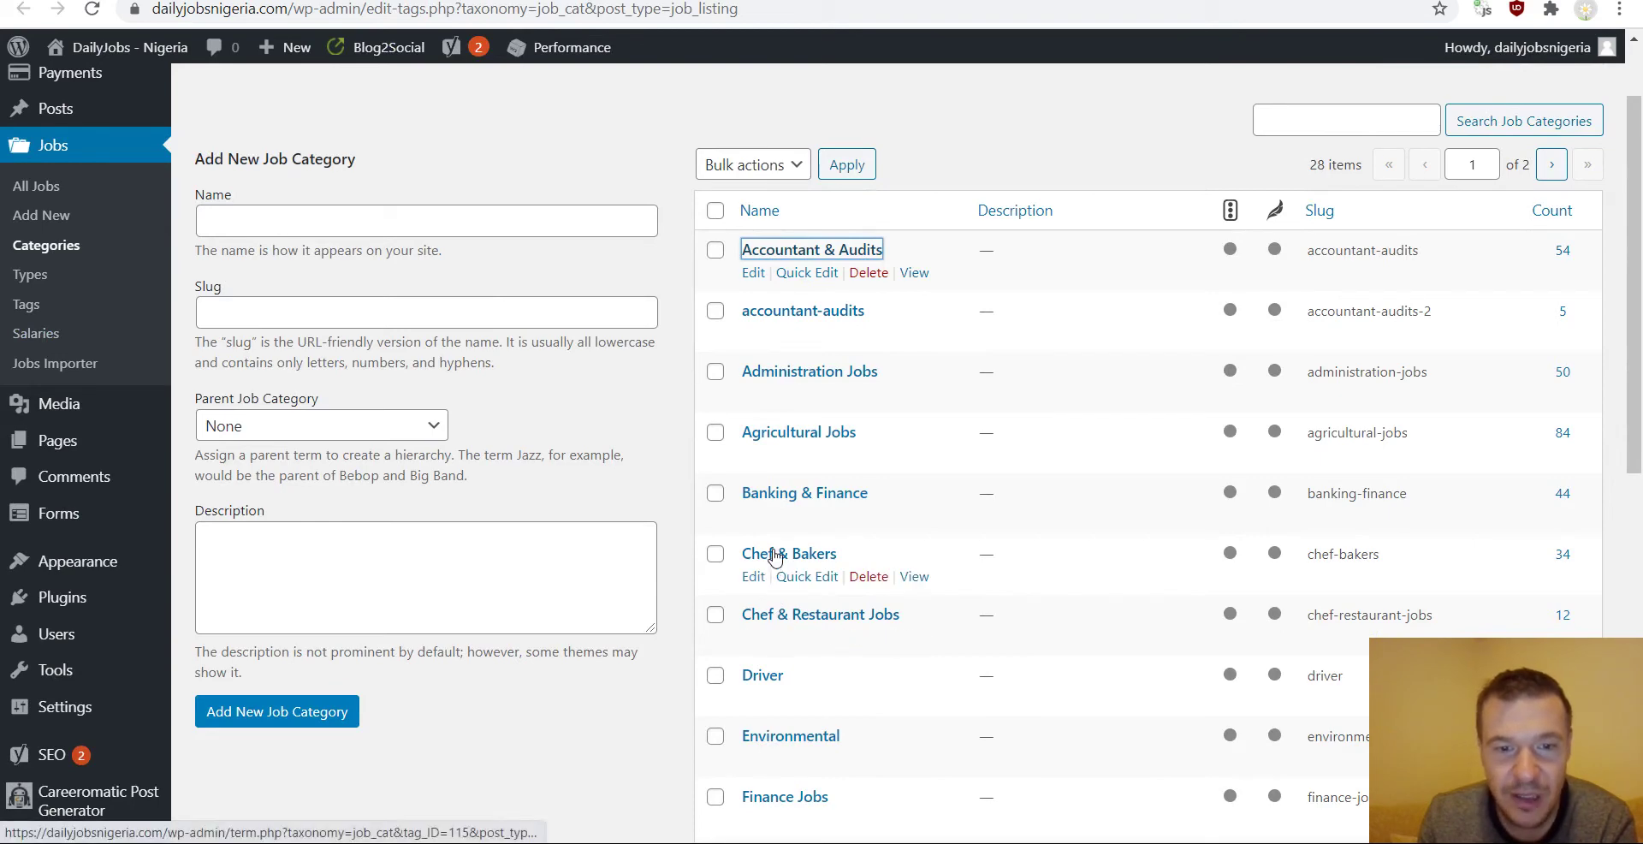
{"action": "left_click", "coordinate": [762, 676]}
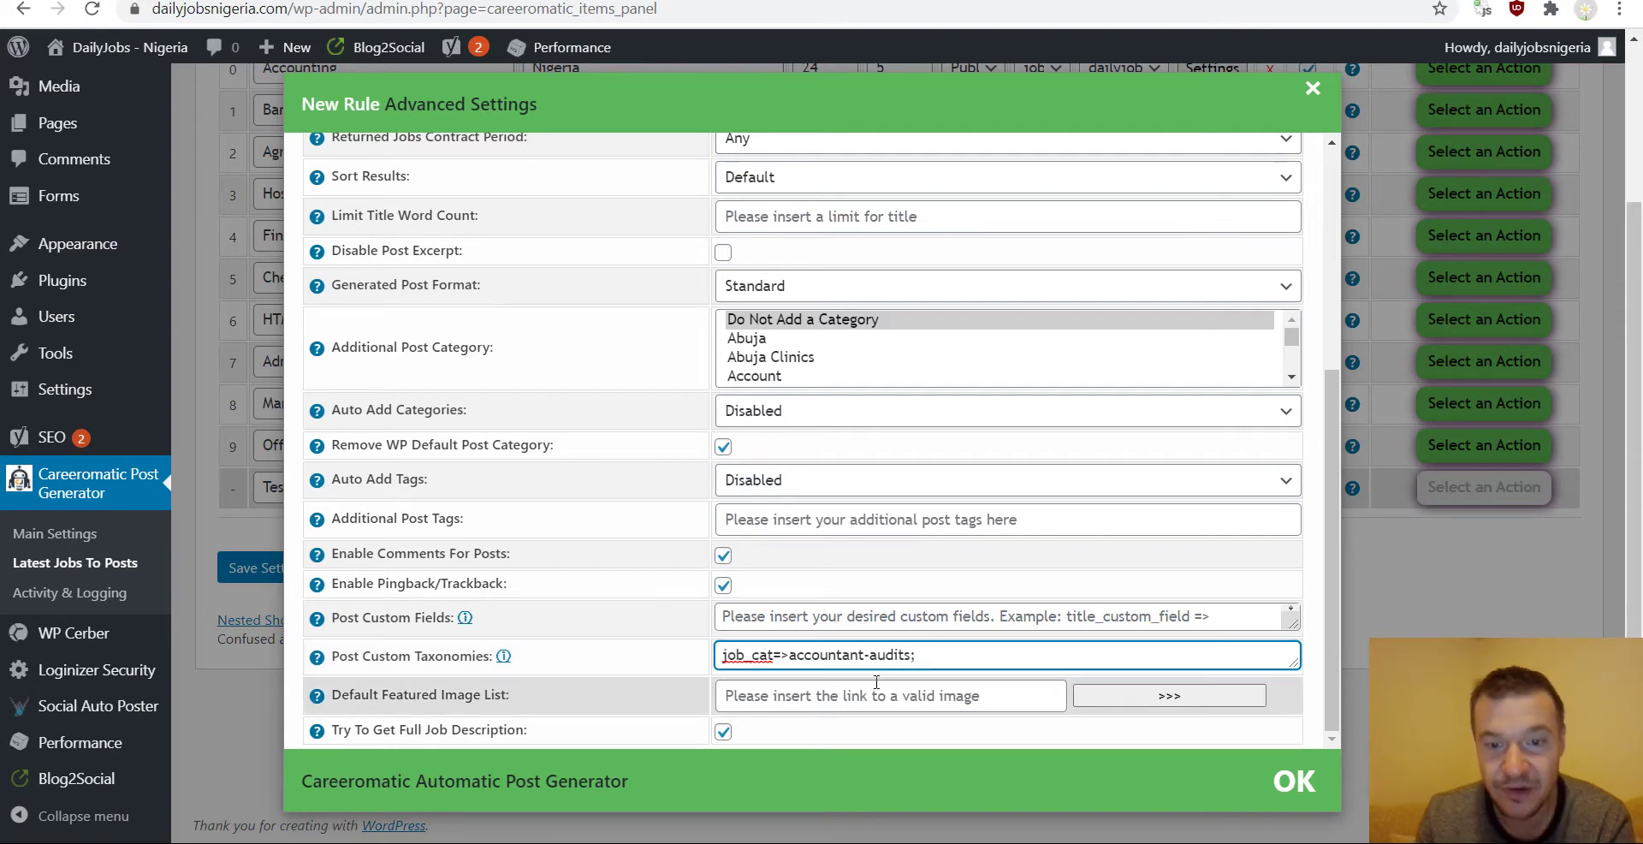
- Duplicate the "job_cat=>accountant-audits" entry after the semicolon in the new rule's post custom taxonomies
{"action": "left_click_drag", "start_coordinate": [911, 655], "coordinate": [716, 654]}
{"action": "key", "text": "ctrl+c"}
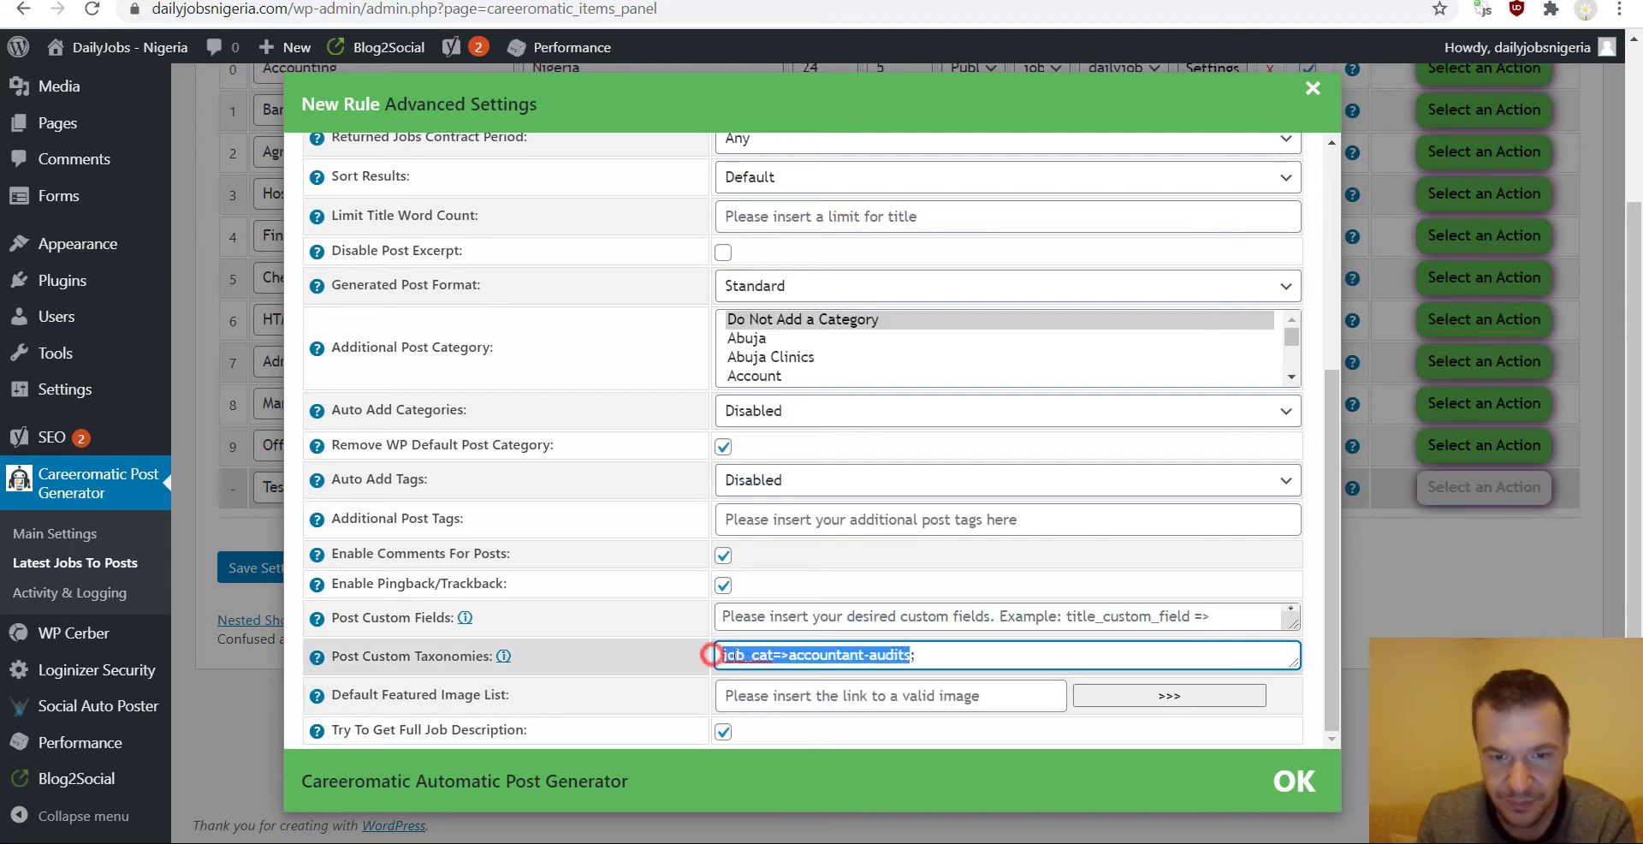
{"action": "left_click", "coordinate": [936, 655]}
{"action": "key", "text": "ctrl+v"}
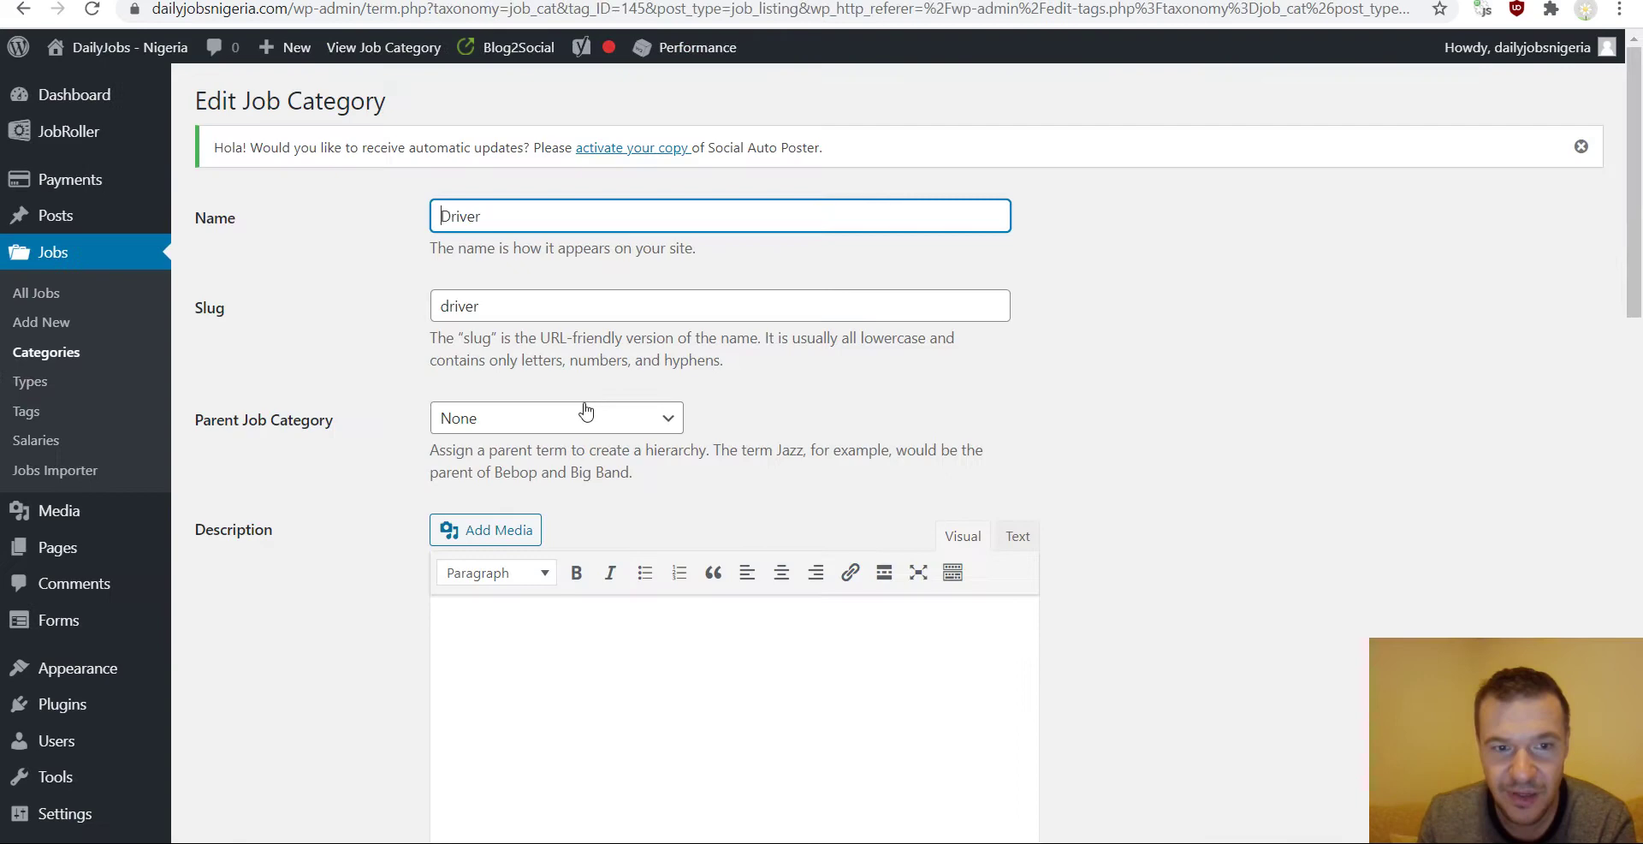
- Copy the Driver category's slug and use it as the value of the second post custom taxonomies entry, making it "job_cat=>driver"
{"action": "left_click", "coordinate": [510, 310]}
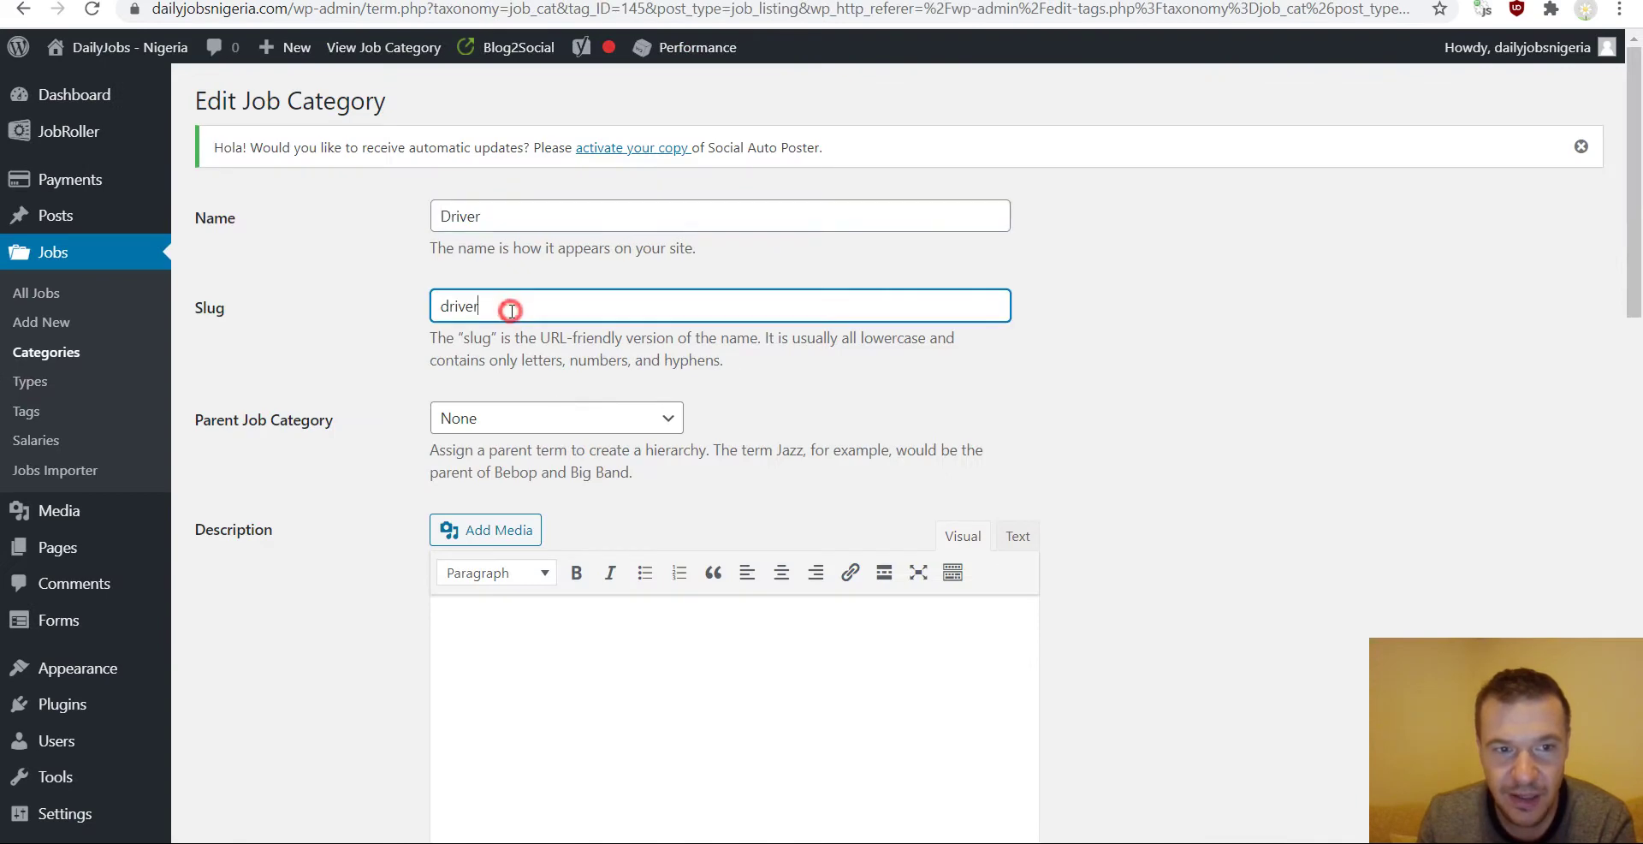
{"action": "double_click", "coordinate": [511, 310]}
{"action": "key", "text": "ctrl+c"}
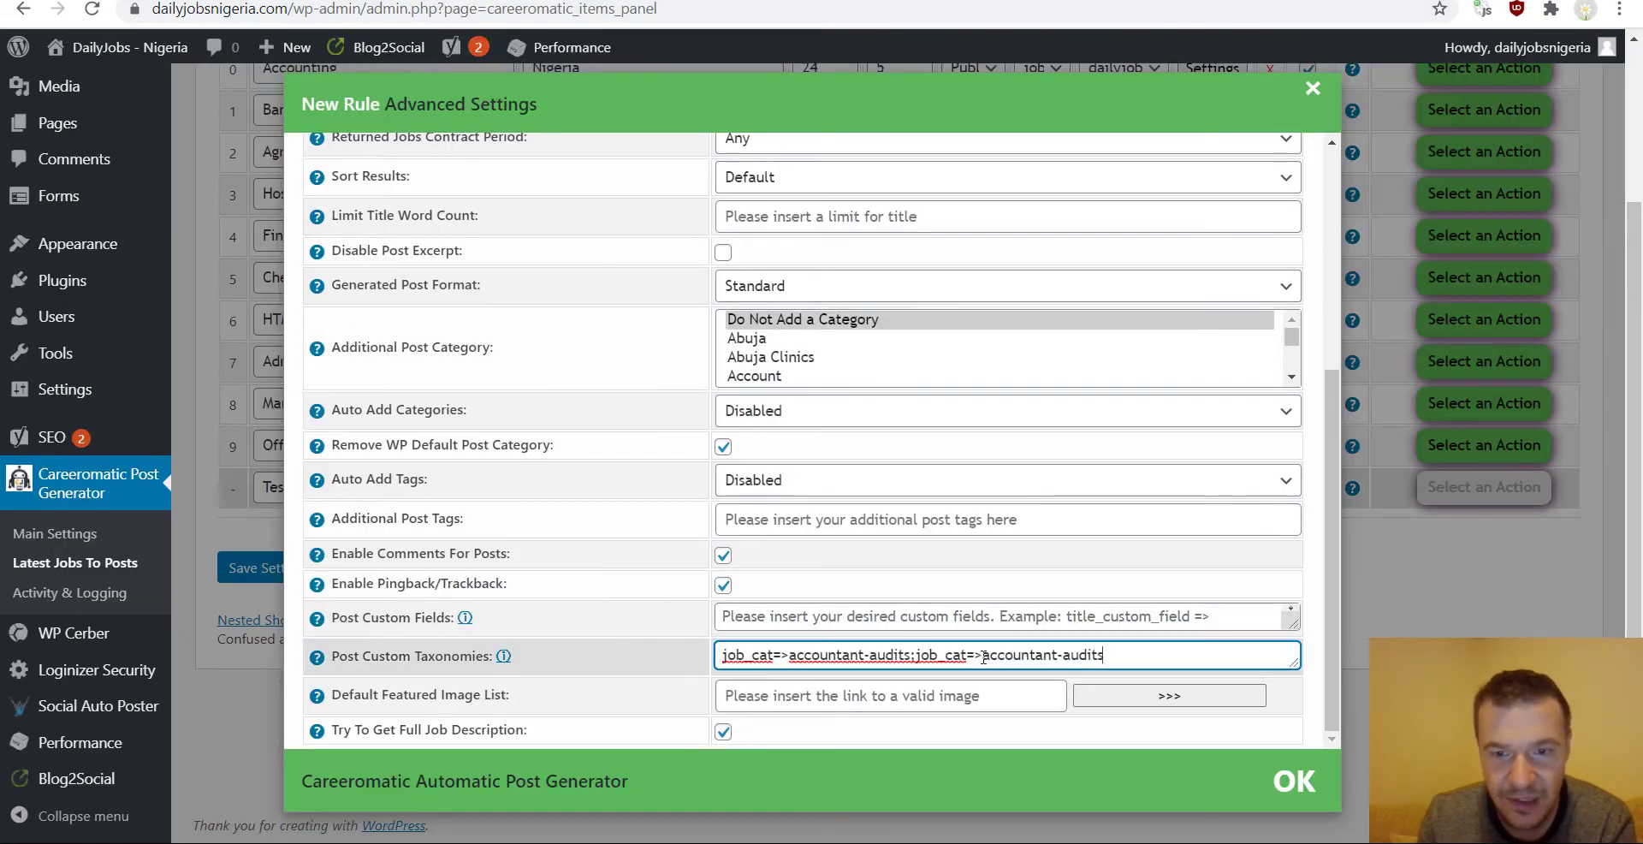
{"action": "left_click_drag", "start_coordinate": [982, 654], "coordinate": [1106, 654]}
{"action": "key", "text": "ctrl+v"}
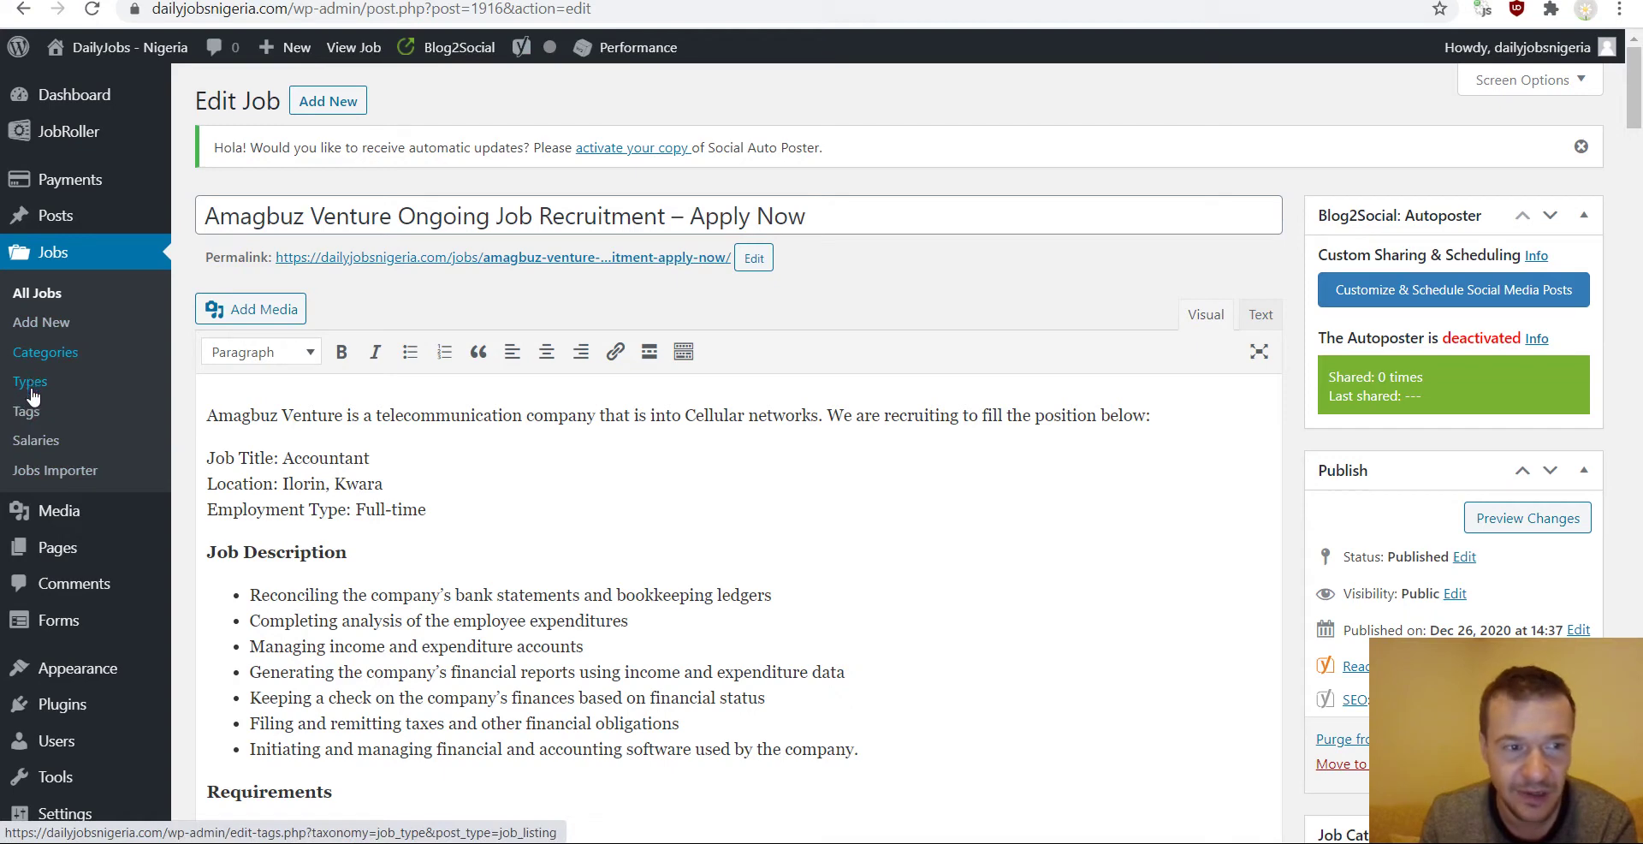
- Get the taxonomy name from the Job Types page address and append ";job_type=>" to the new rule's post custom taxonomies
{"action": "left_click", "coordinate": [44, 351]}
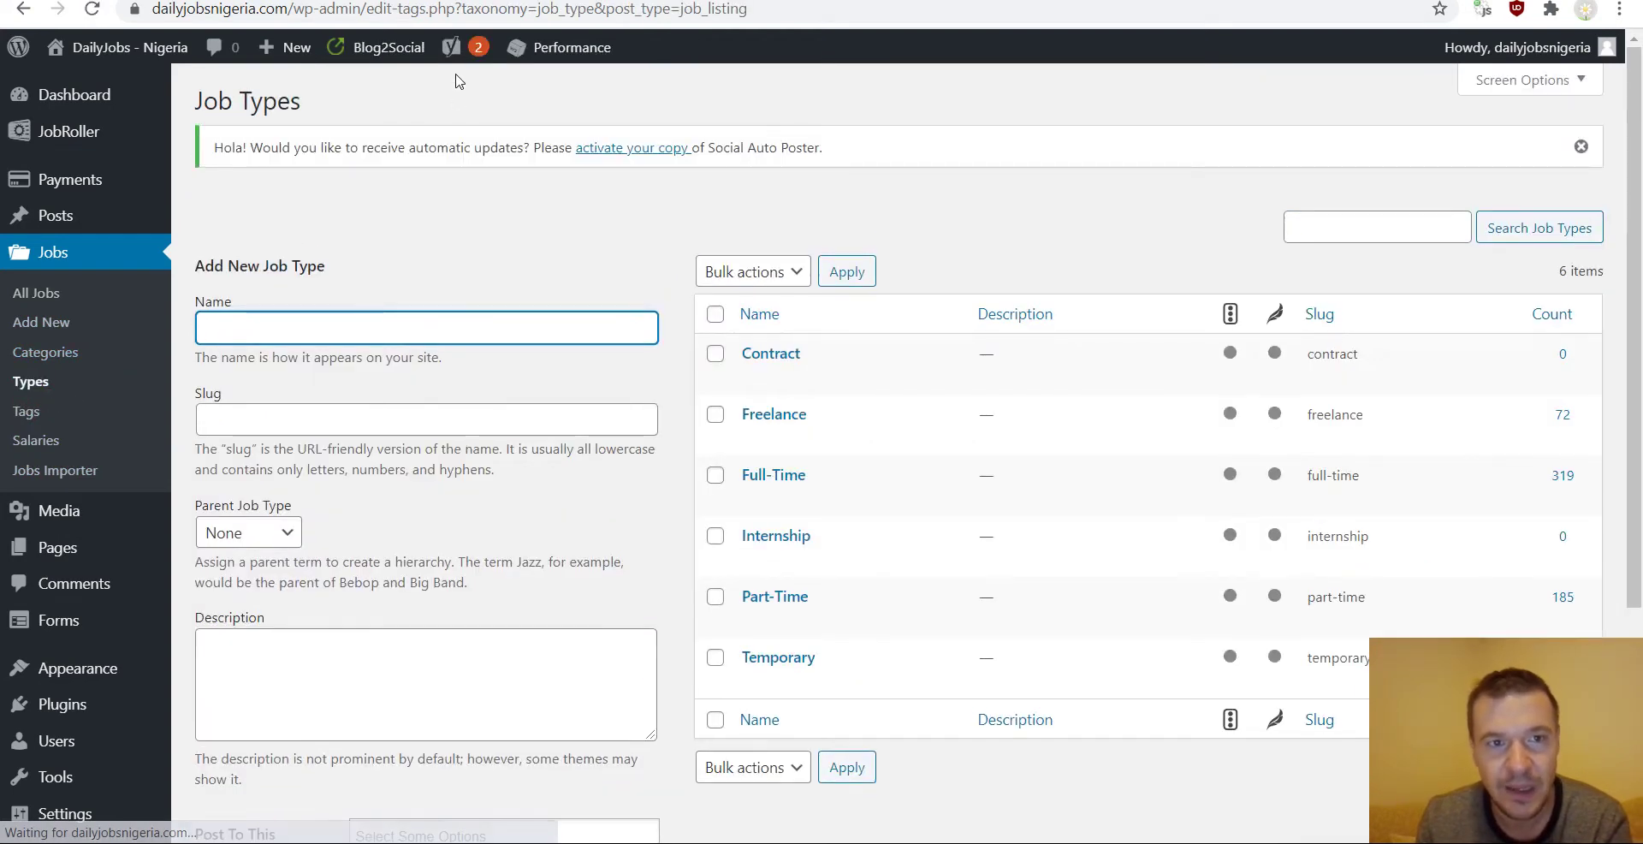
{"action": "left_click_drag", "start_coordinate": [475, 9], "coordinate": [637, 15]}
{"action": "key", "text": "ctrl+c"}
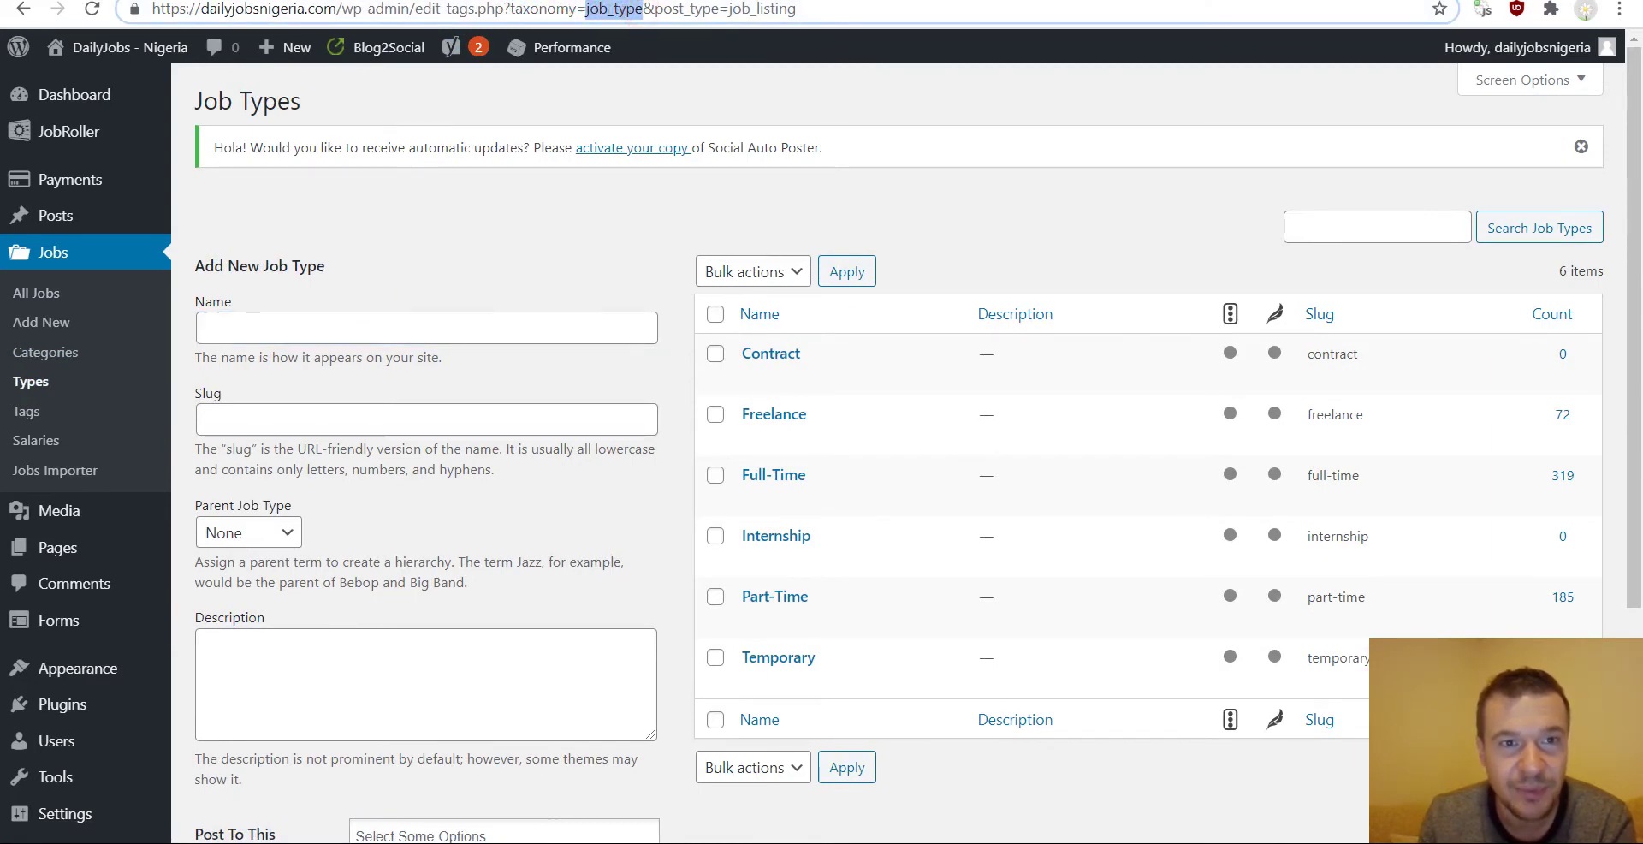
{"action": "key", "text": "ctrl+Tab"}
{"action": "key", "text": "ctrl+v"}
{"action": "left_click_drag", "start_coordinate": [1028, 659], "coordinate": [1022, 659]}
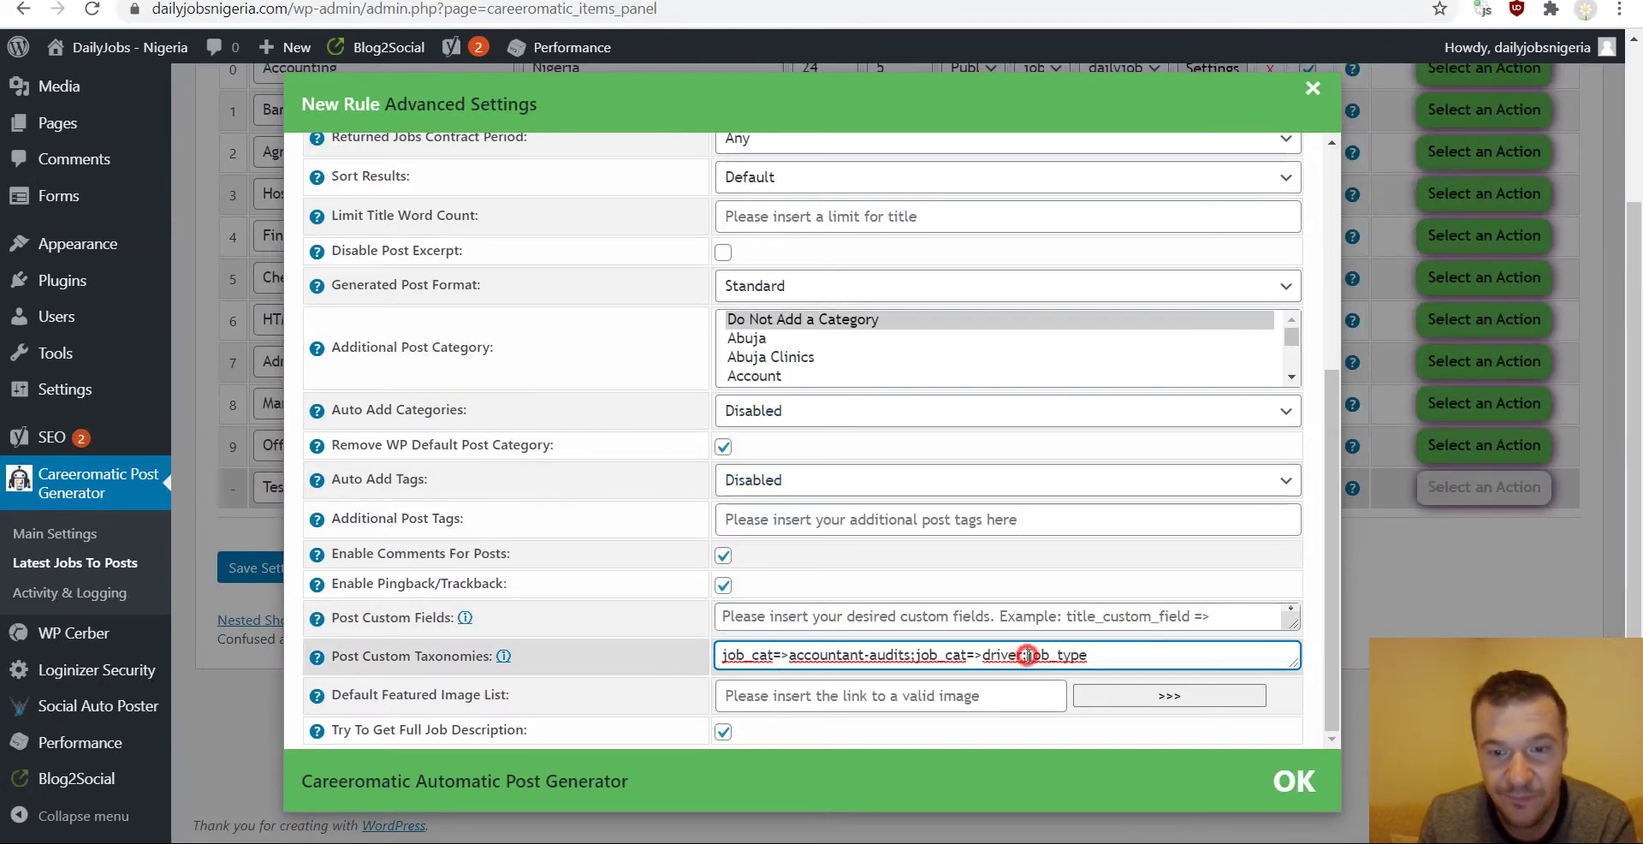
{"action": "left_click", "coordinate": [1095, 647]}
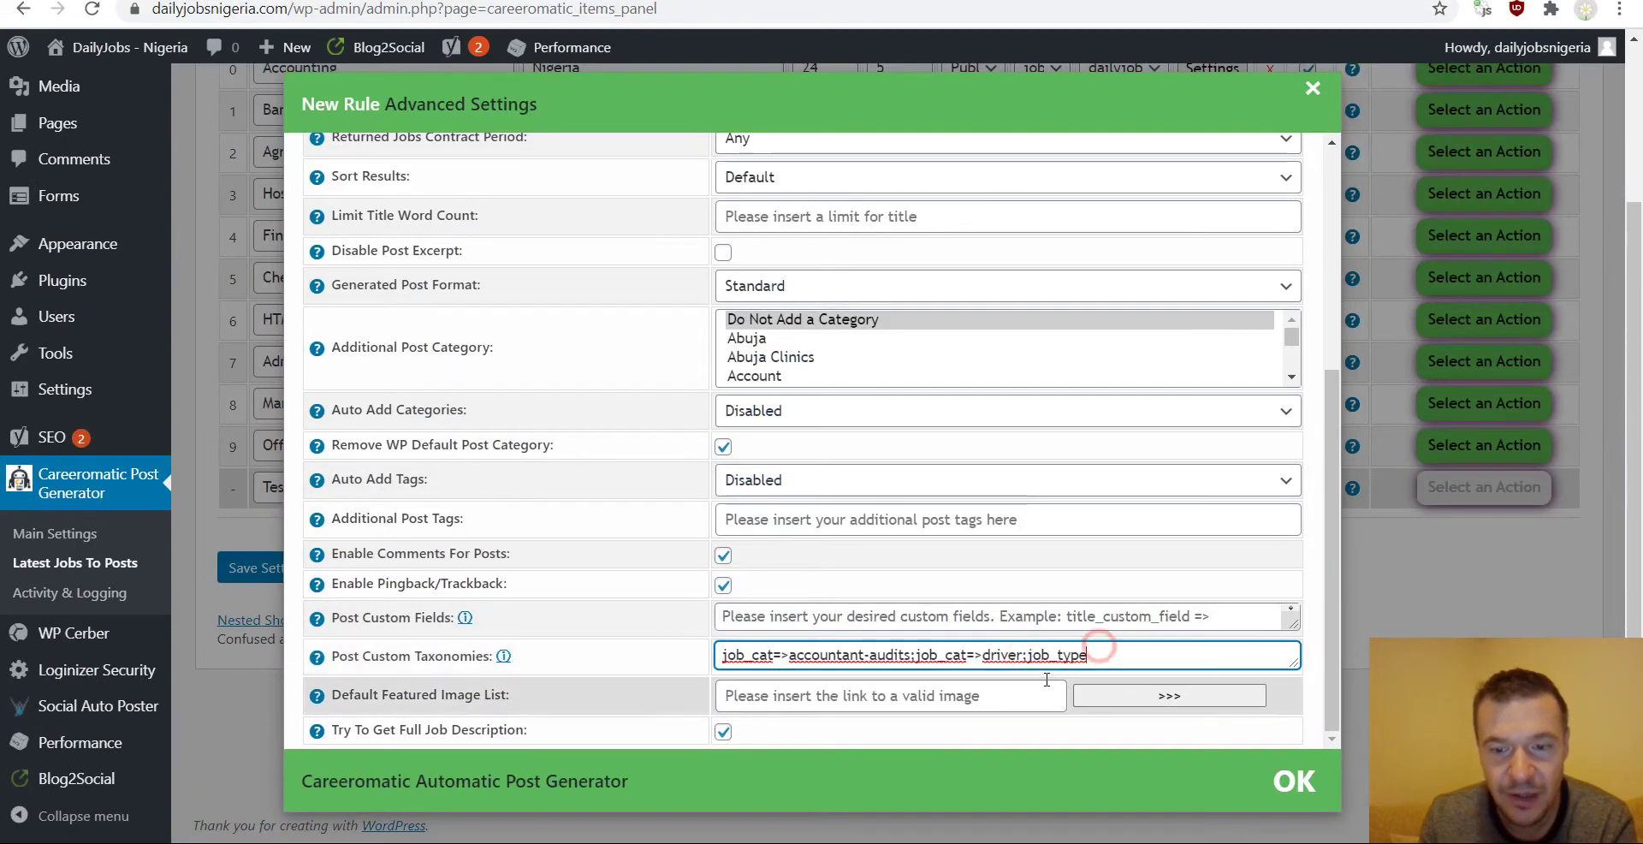
{"action": "type", "text": "=>"}
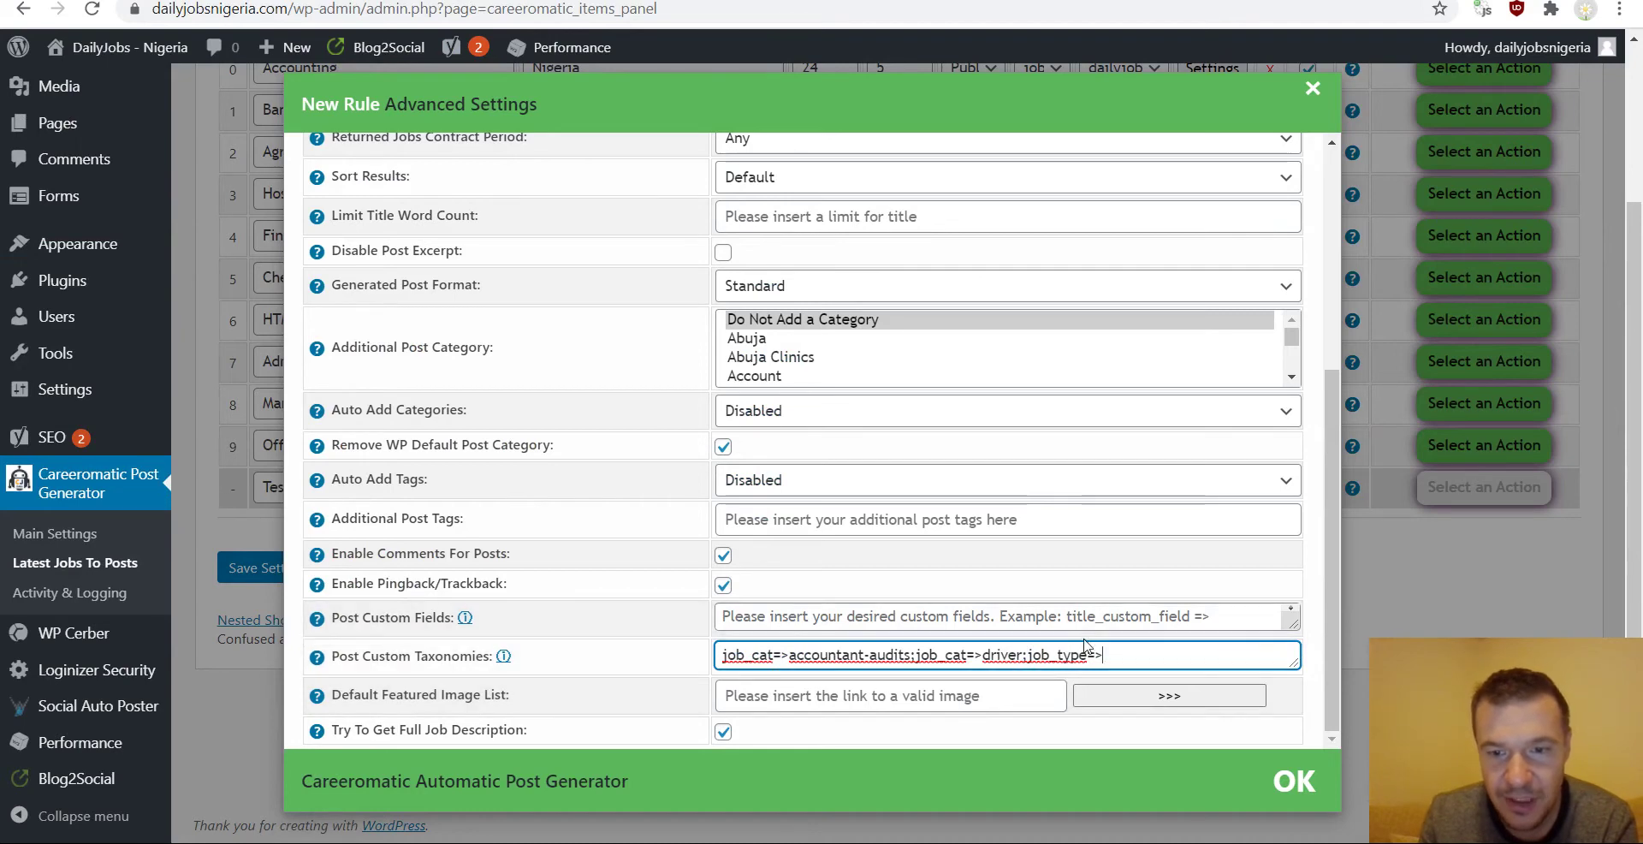
- Copy the Contract job type's slug and complete the last post custom taxonomies entry as "job_type=>contract"
{"action": "key", "text": "ctrl+Tab"}
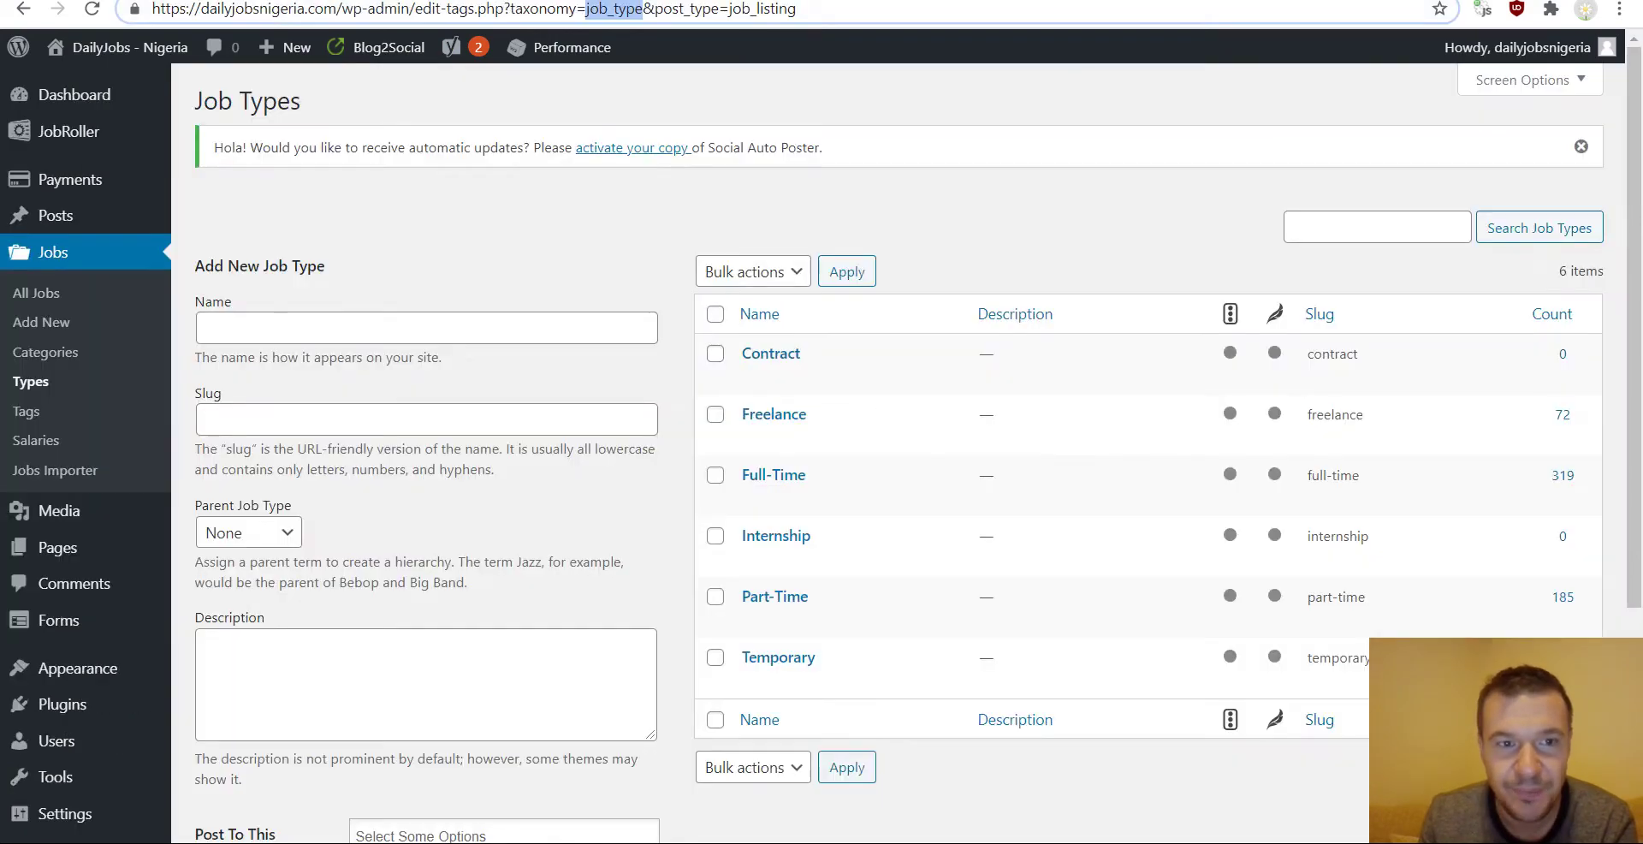
{"action": "left_click", "coordinate": [758, 358]}
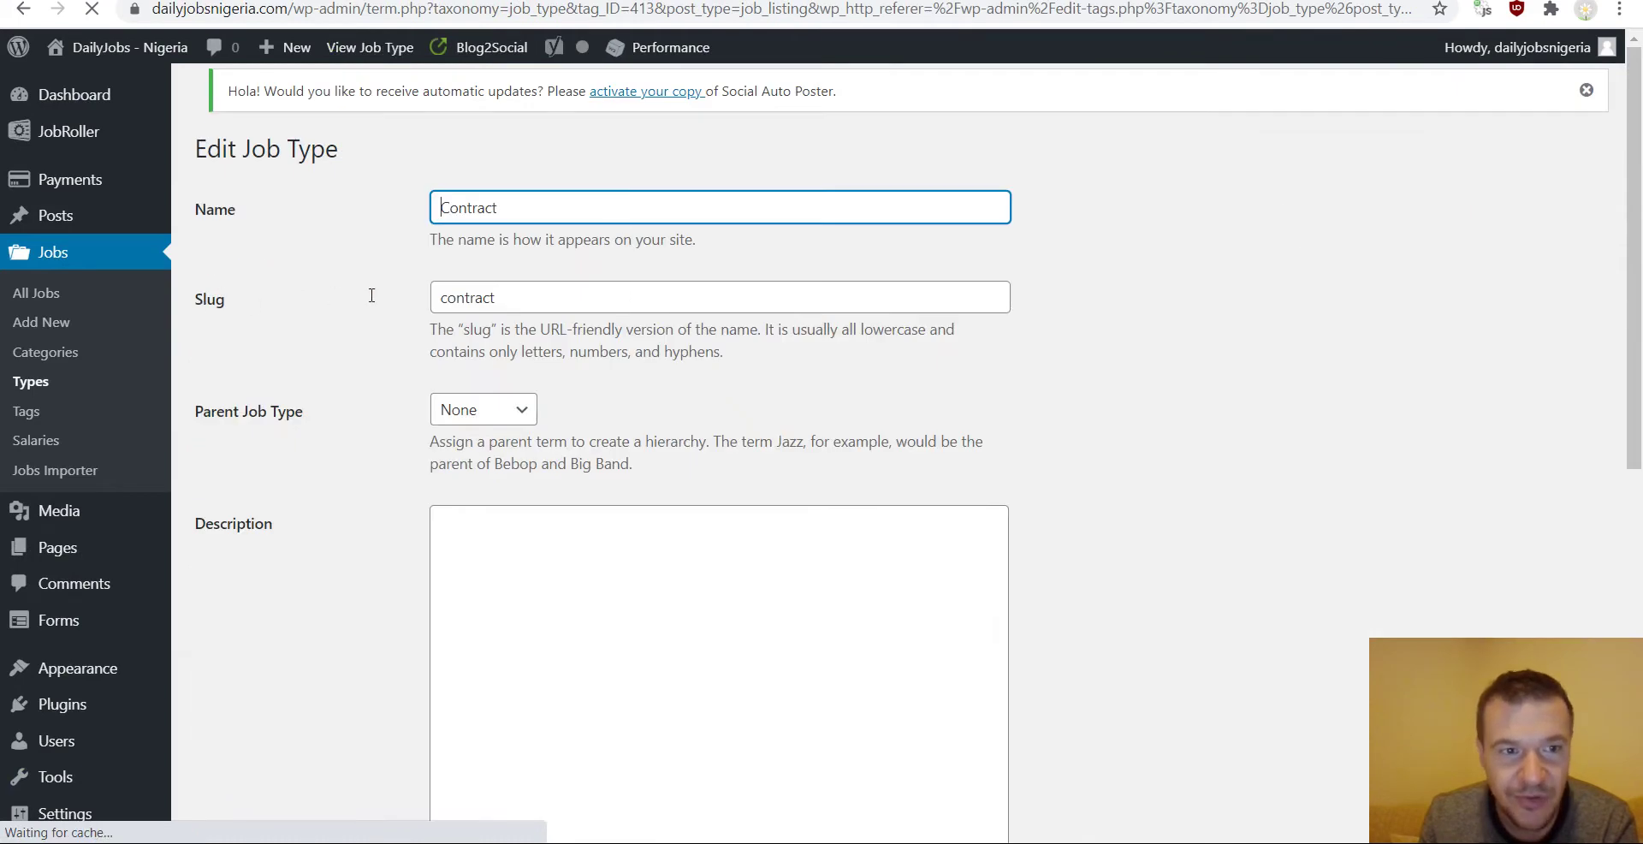
{"action": "left_click", "coordinate": [471, 300]}
{"action": "double_click", "coordinate": [471, 299]}
{"action": "key", "text": "ctrl+c"}
{"action": "key", "text": "ctrl+Tab"}
{"action": "key", "text": "ctrl+v"}
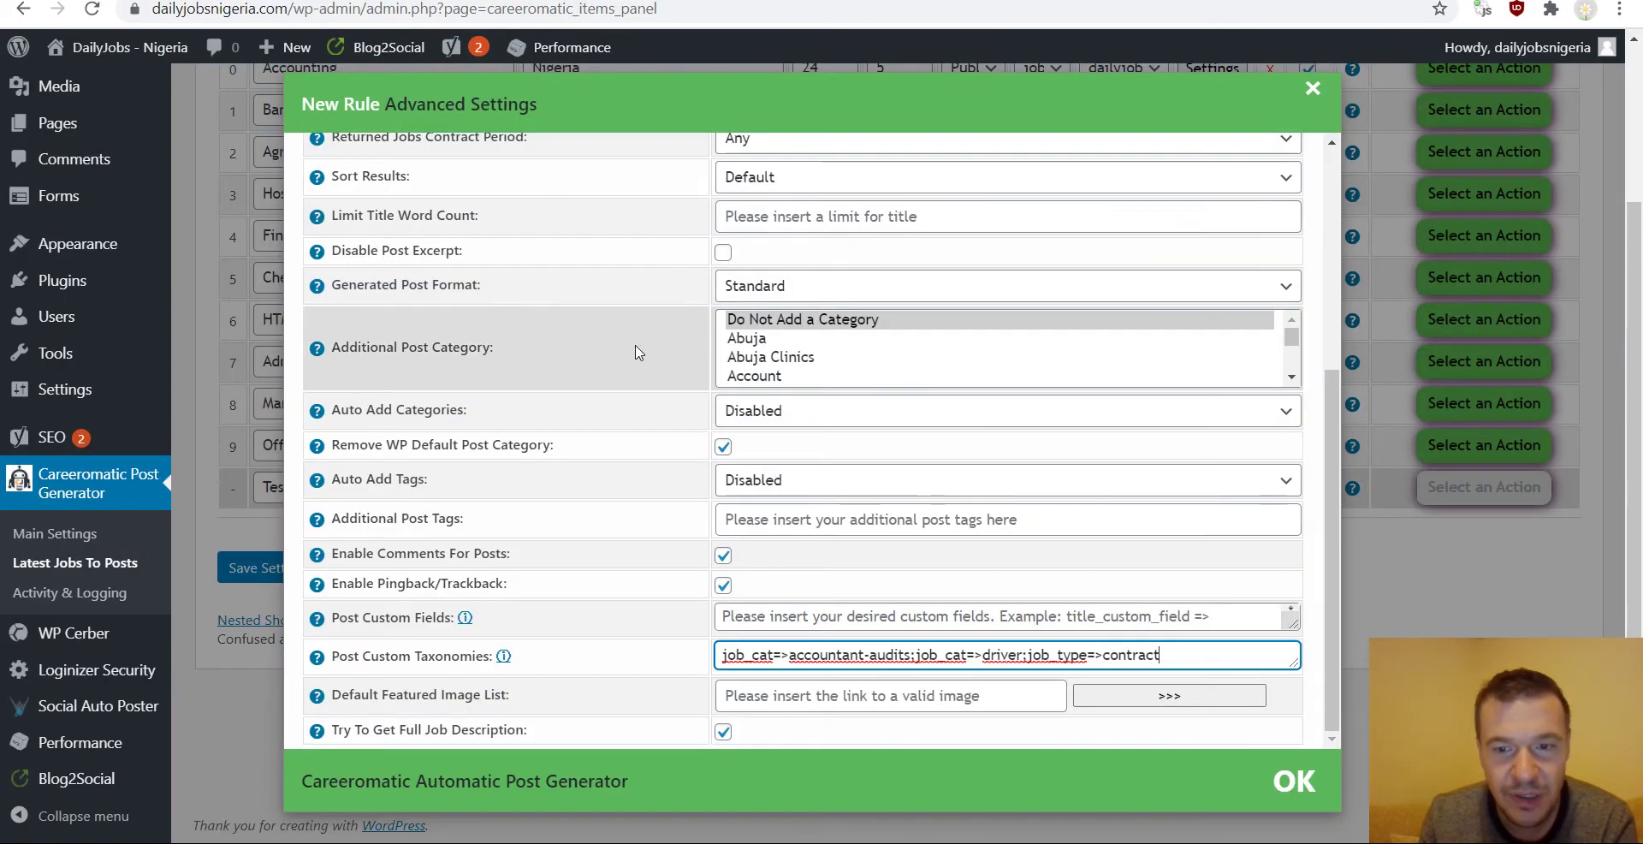
- Return to the Jobs list and open the Amagbuz Venture job for editing
{"action": "left_click", "coordinate": [345, 2]}
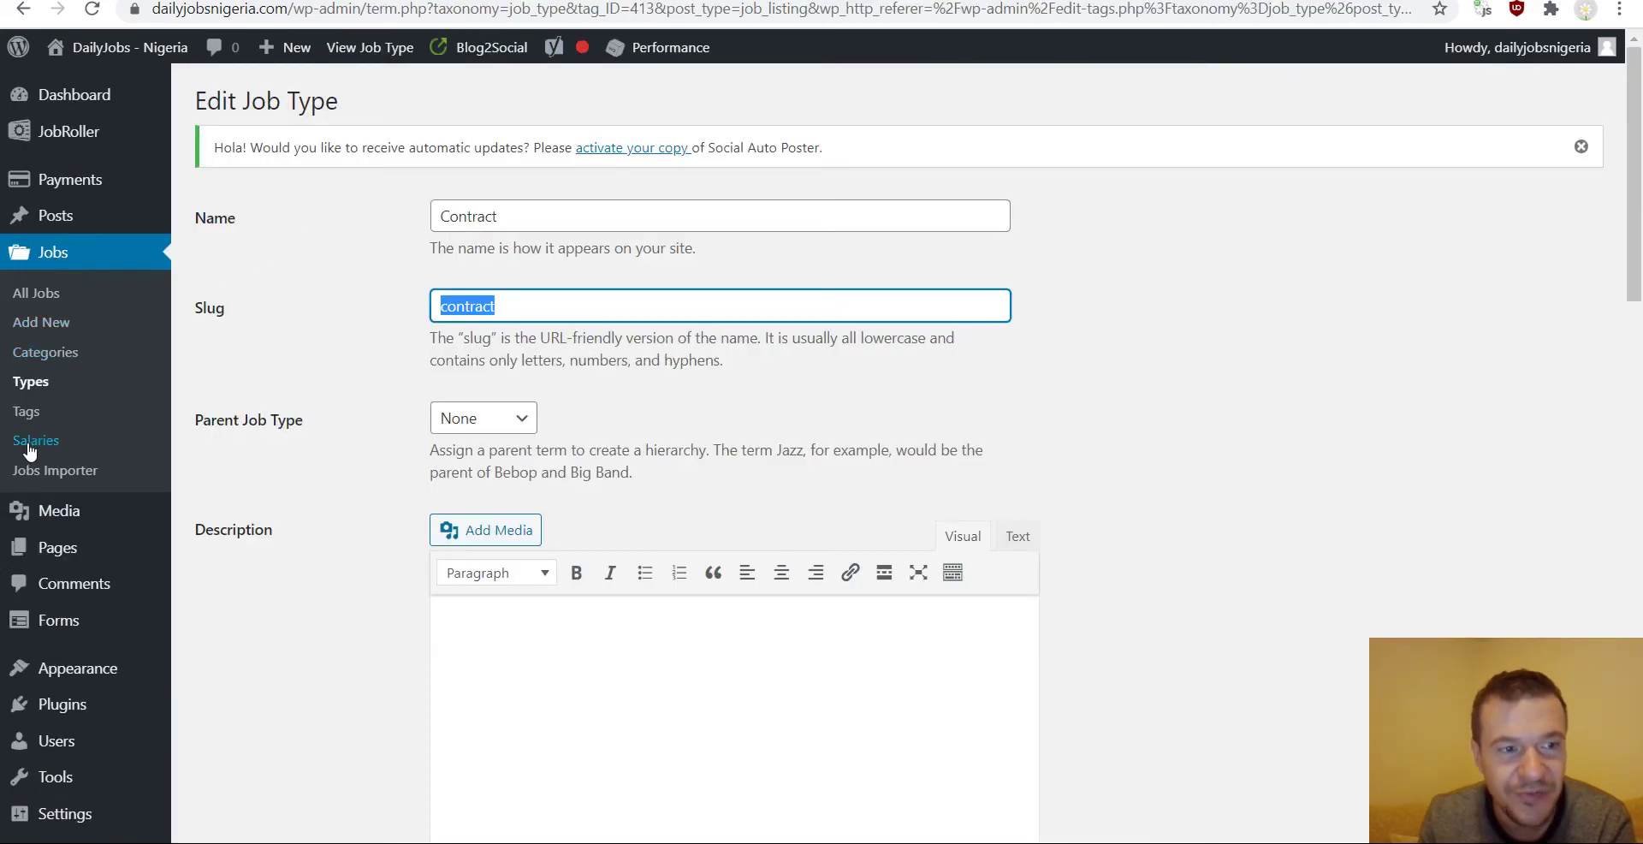
{"action": "key", "text": "ctrl+Tab"}
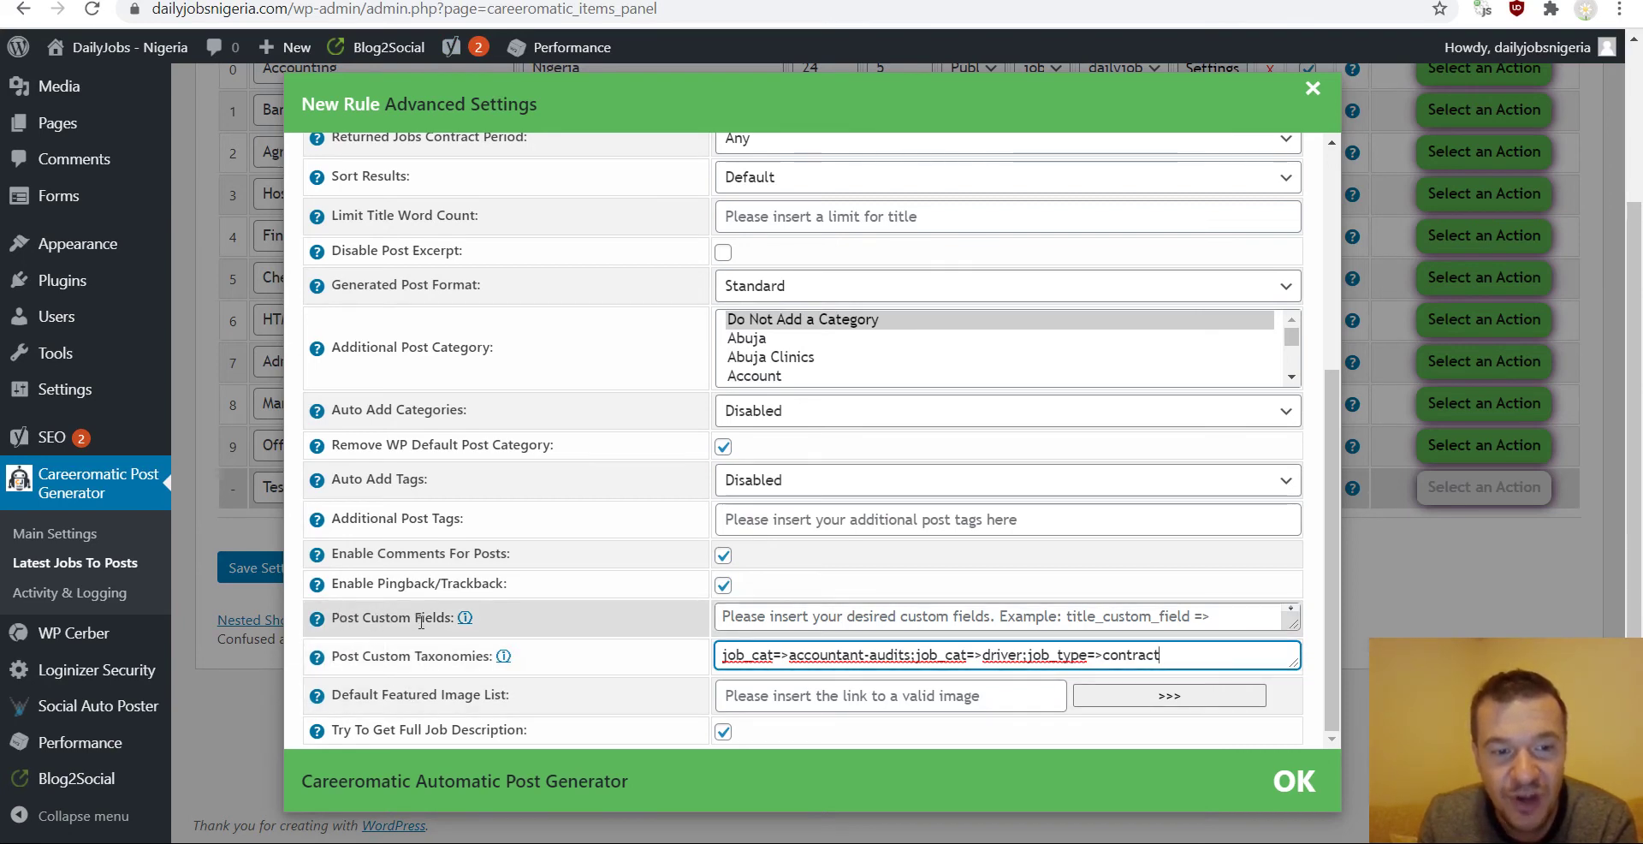
{"action": "left_click", "coordinate": [780, 616]}
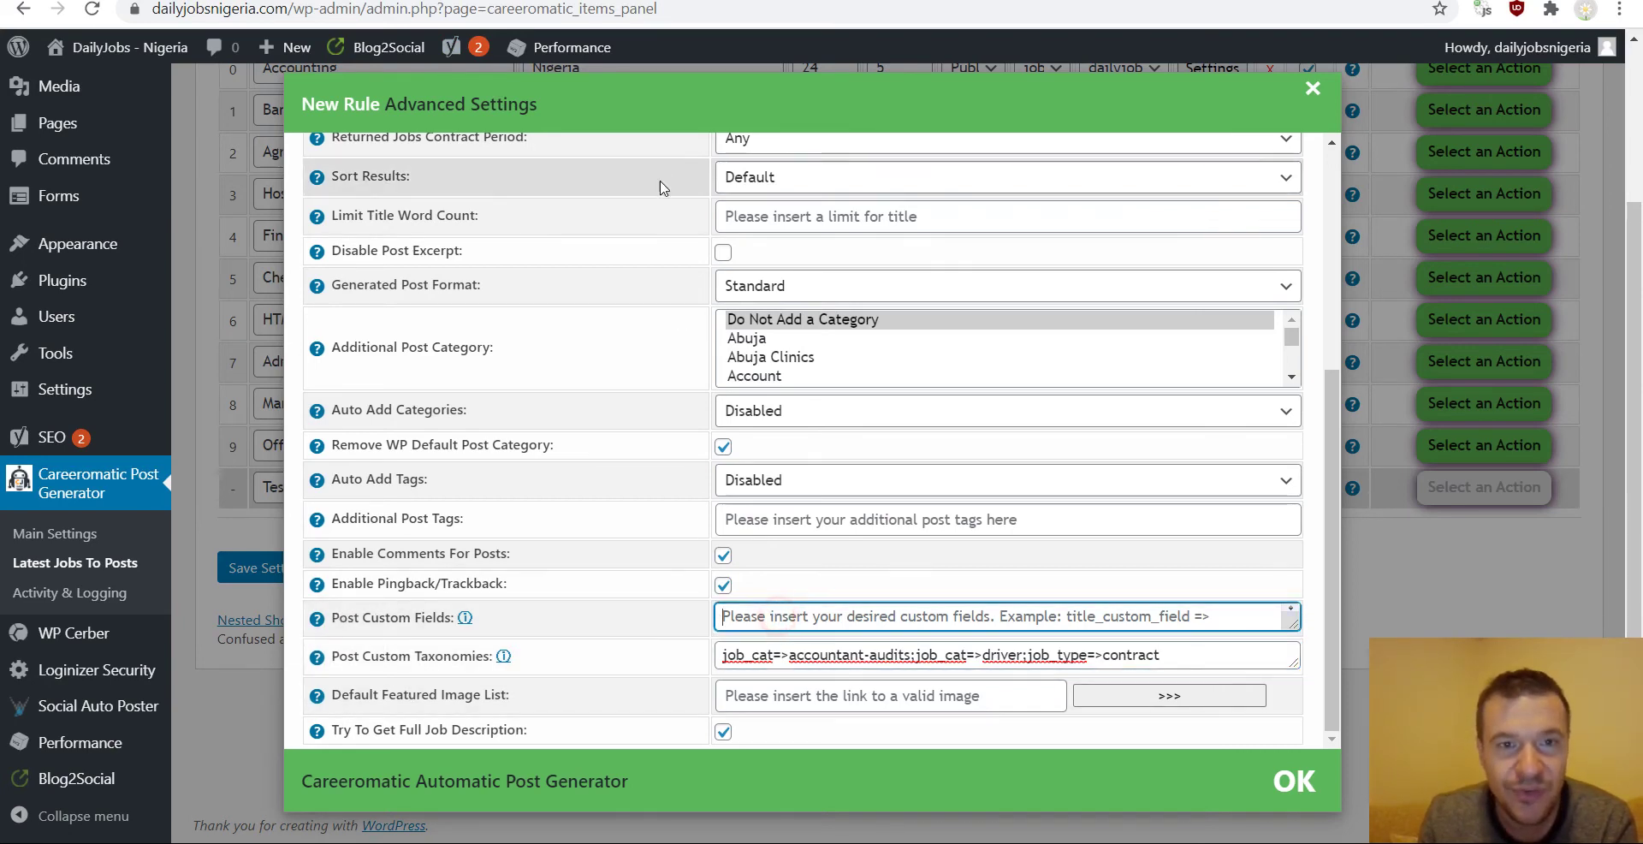
{"action": "left_click", "coordinate": [565, 0]}
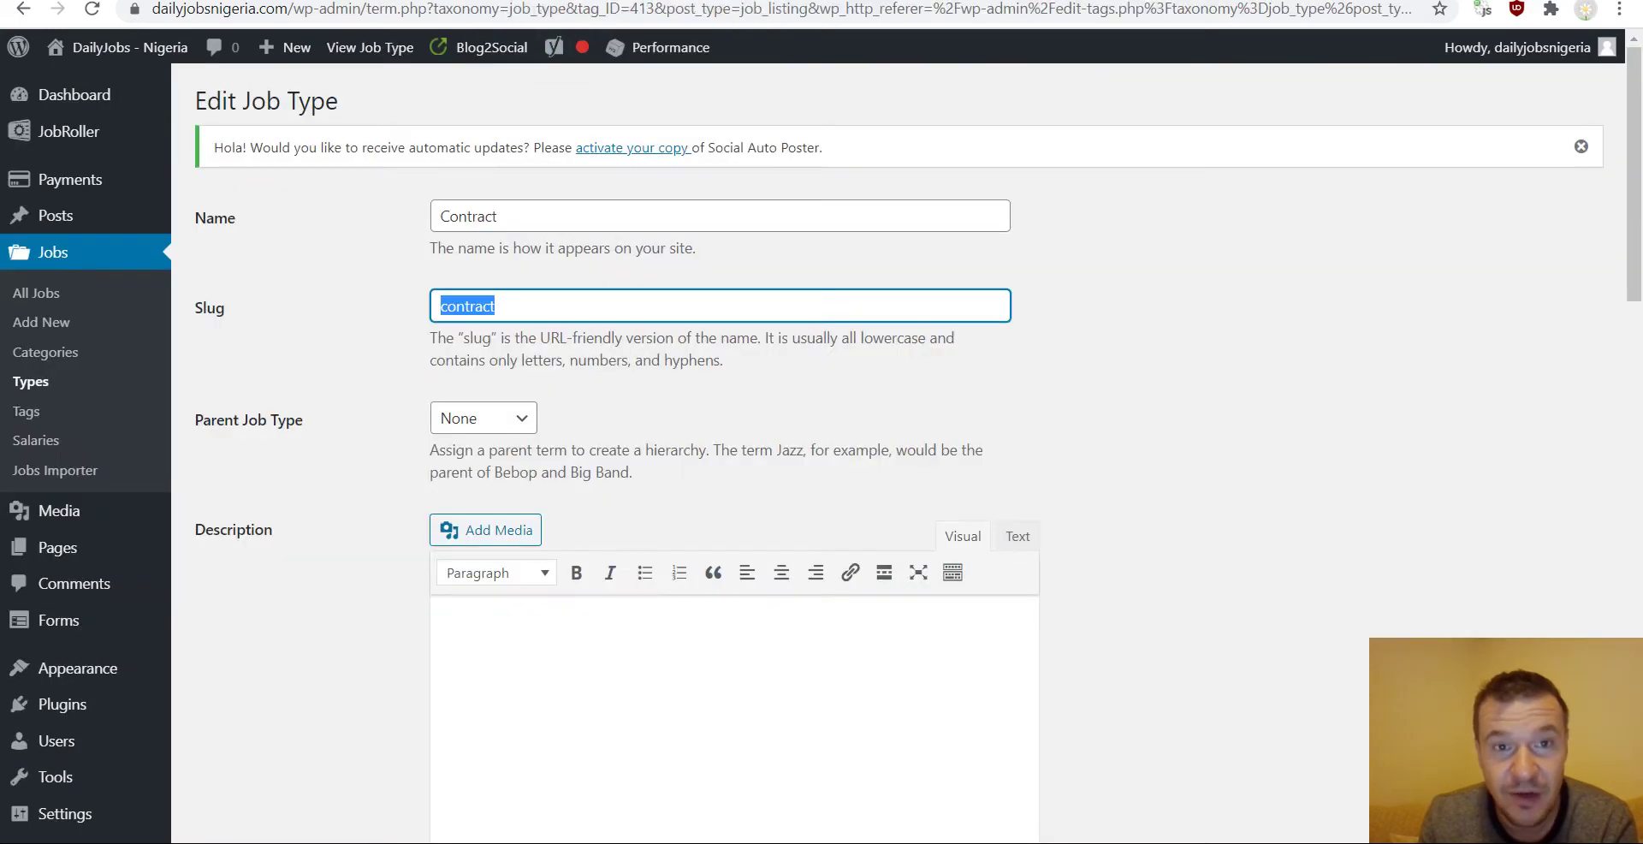
{"action": "key", "text": "ctrl+Tab"}
{"action": "key", "text": "ctrl+Tab"}
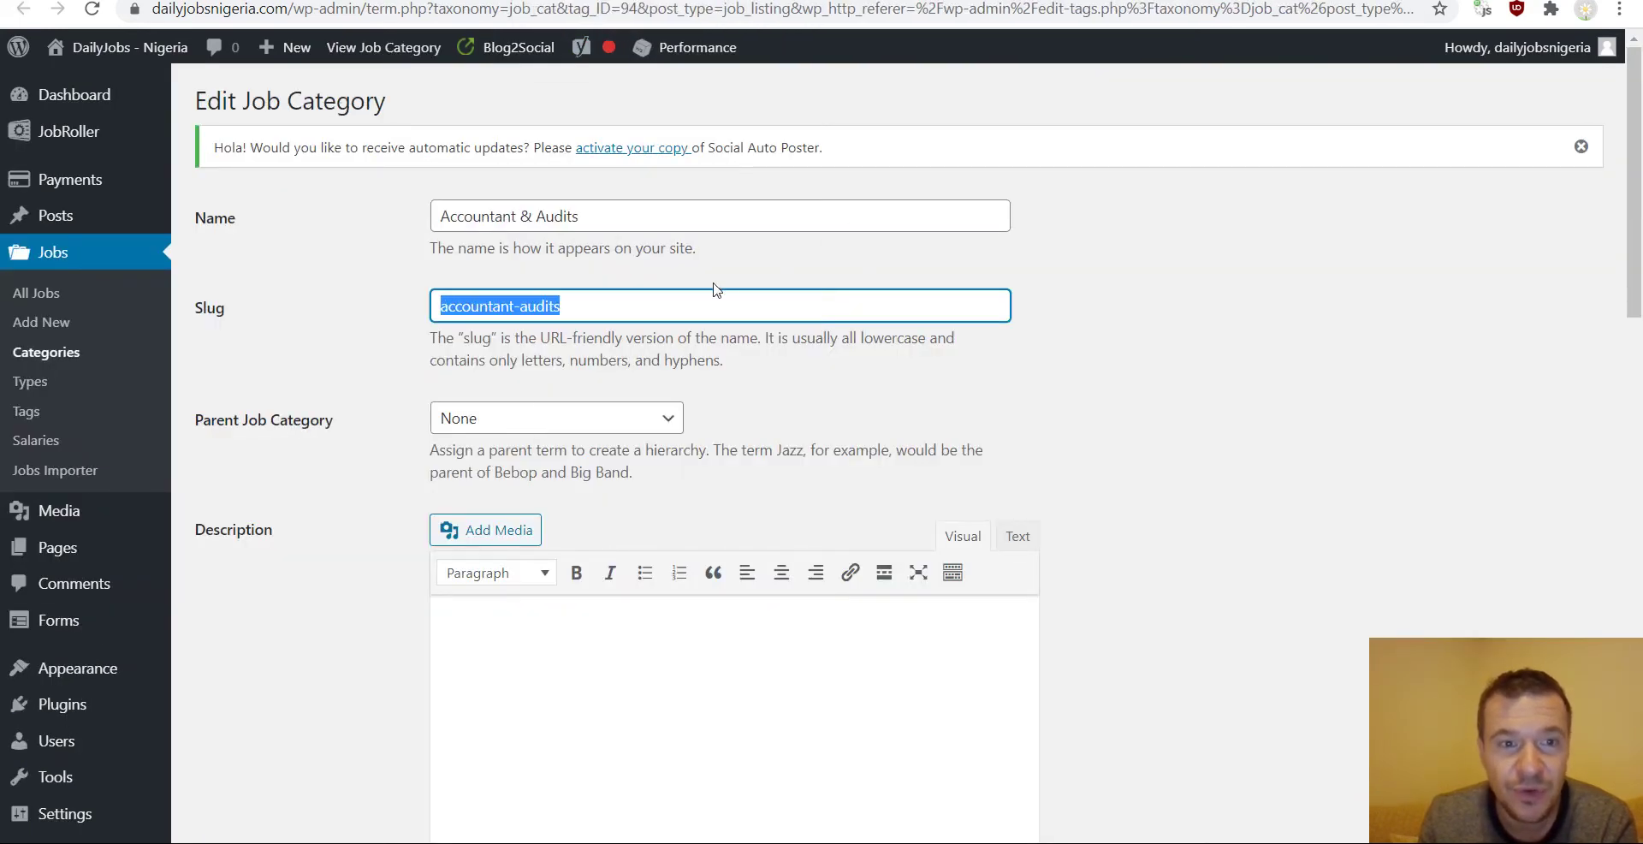
{"action": "left_click", "coordinate": [47, 258]}
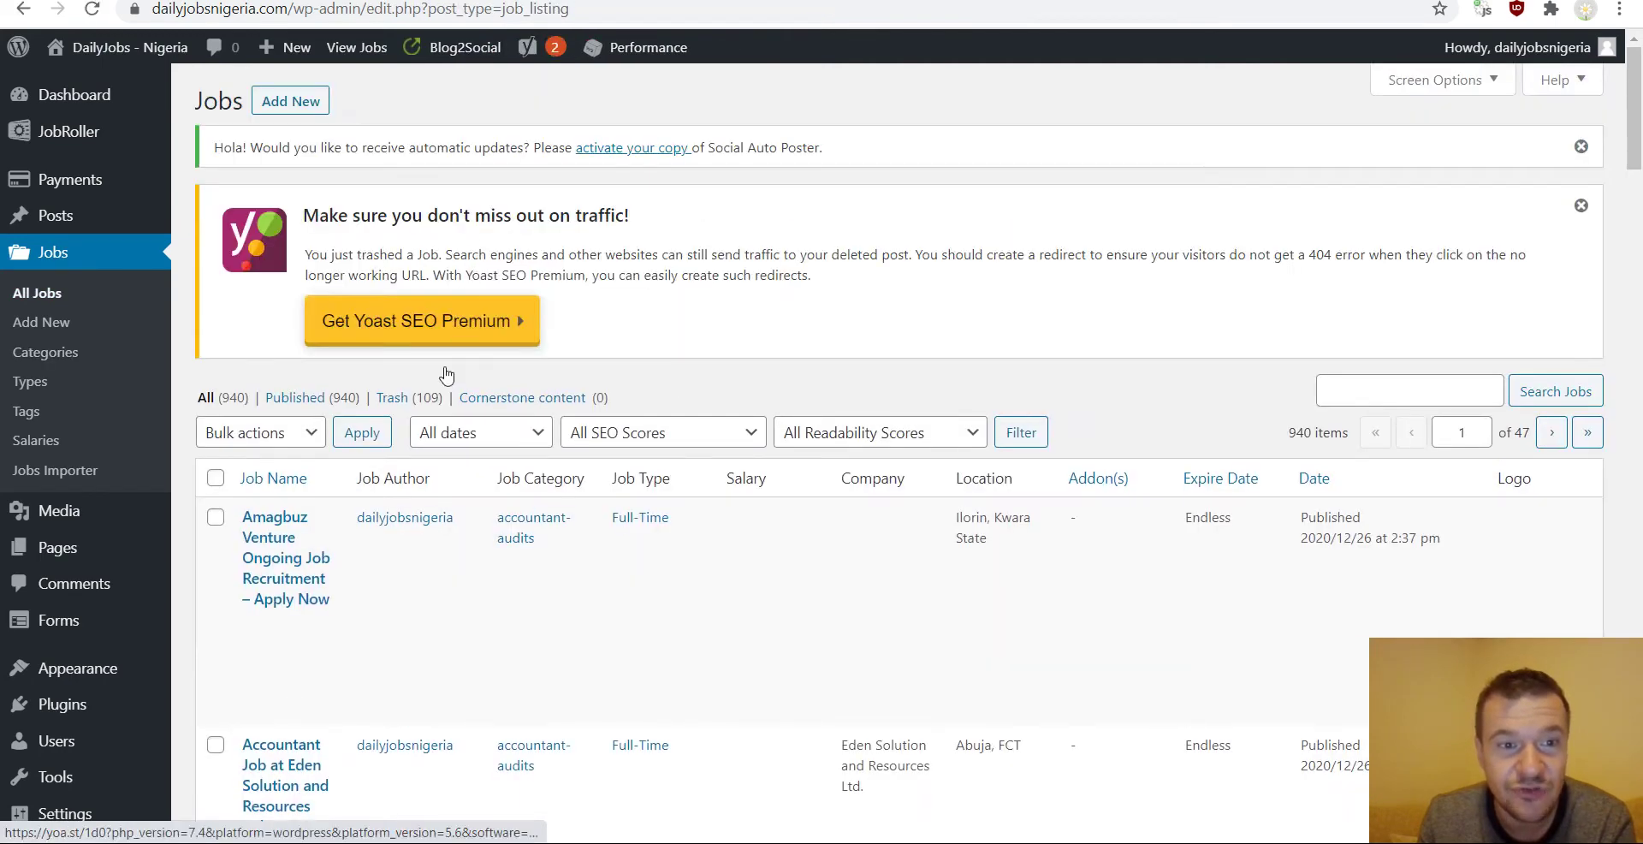
{"action": "left_click", "coordinate": [251, 539]}
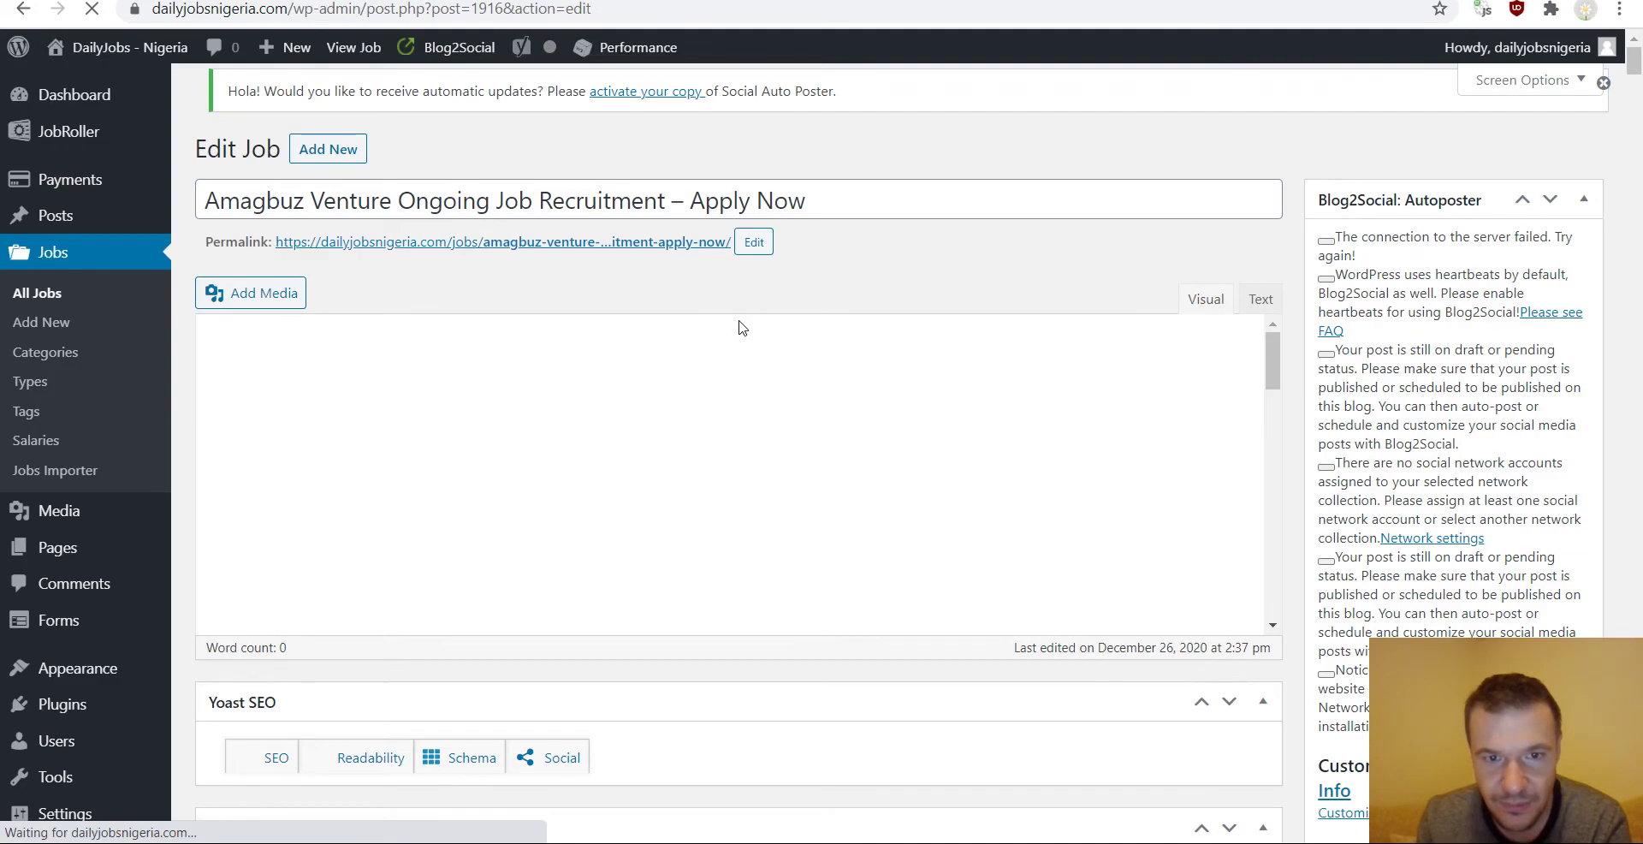
- Look through the Amagbuz Venture job's edit page down to the Job Meta fields
{"action": "scroll", "coordinate": [800, 368], "scroll_direction": "down", "scroll_amount": 3}
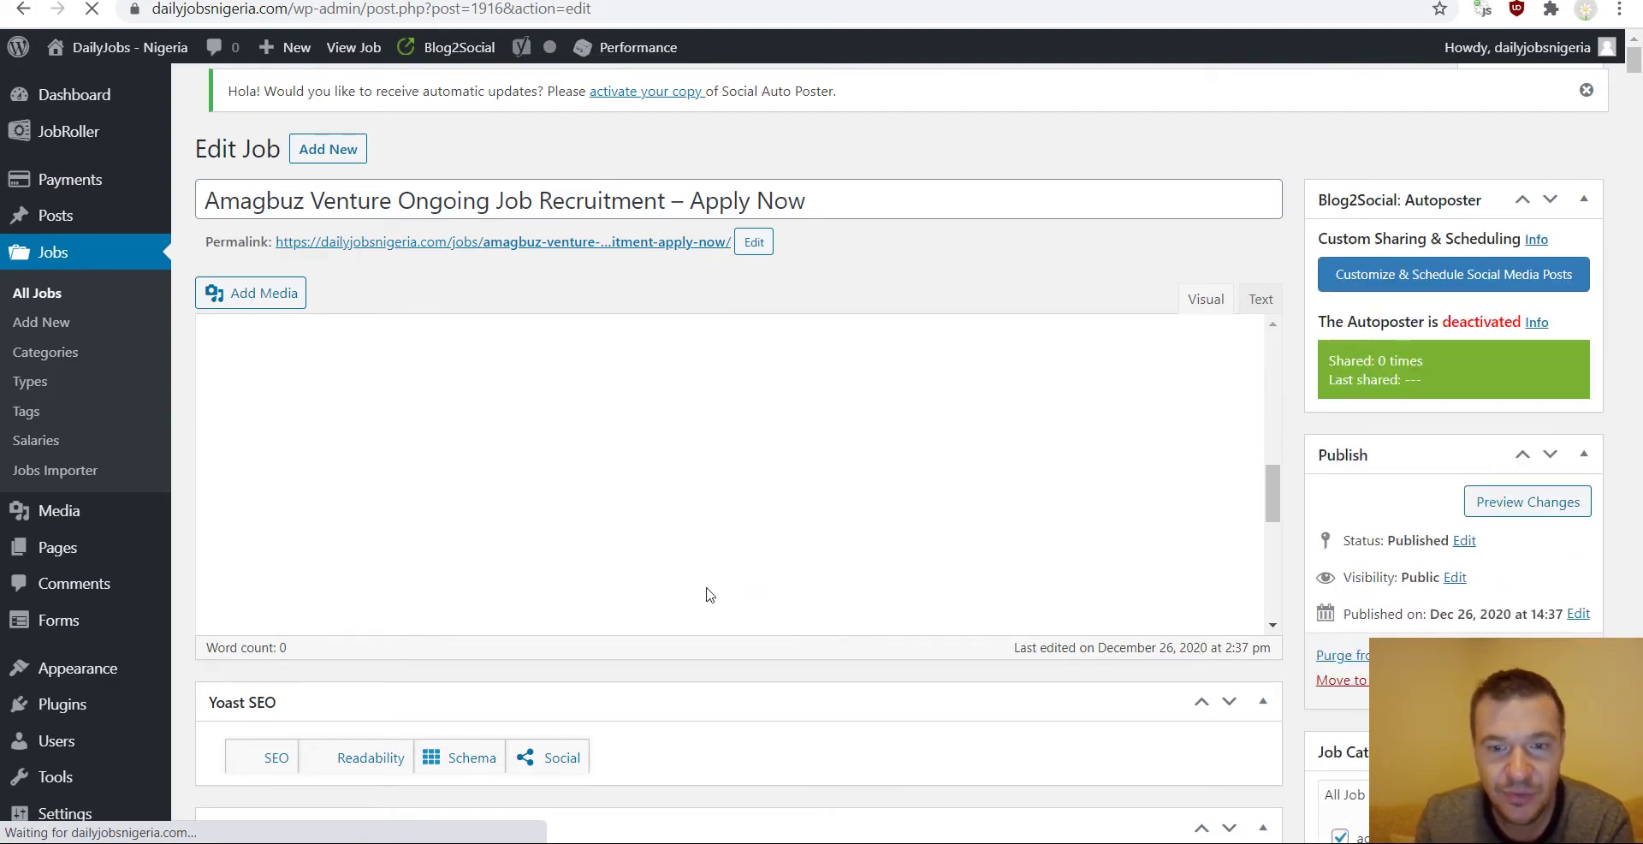
{"action": "scroll", "coordinate": [709, 594], "scroll_direction": "down", "scroll_amount": 20}
{"action": "scroll", "coordinate": [596, 610], "scroll_direction": "up", "scroll_amount": 10}
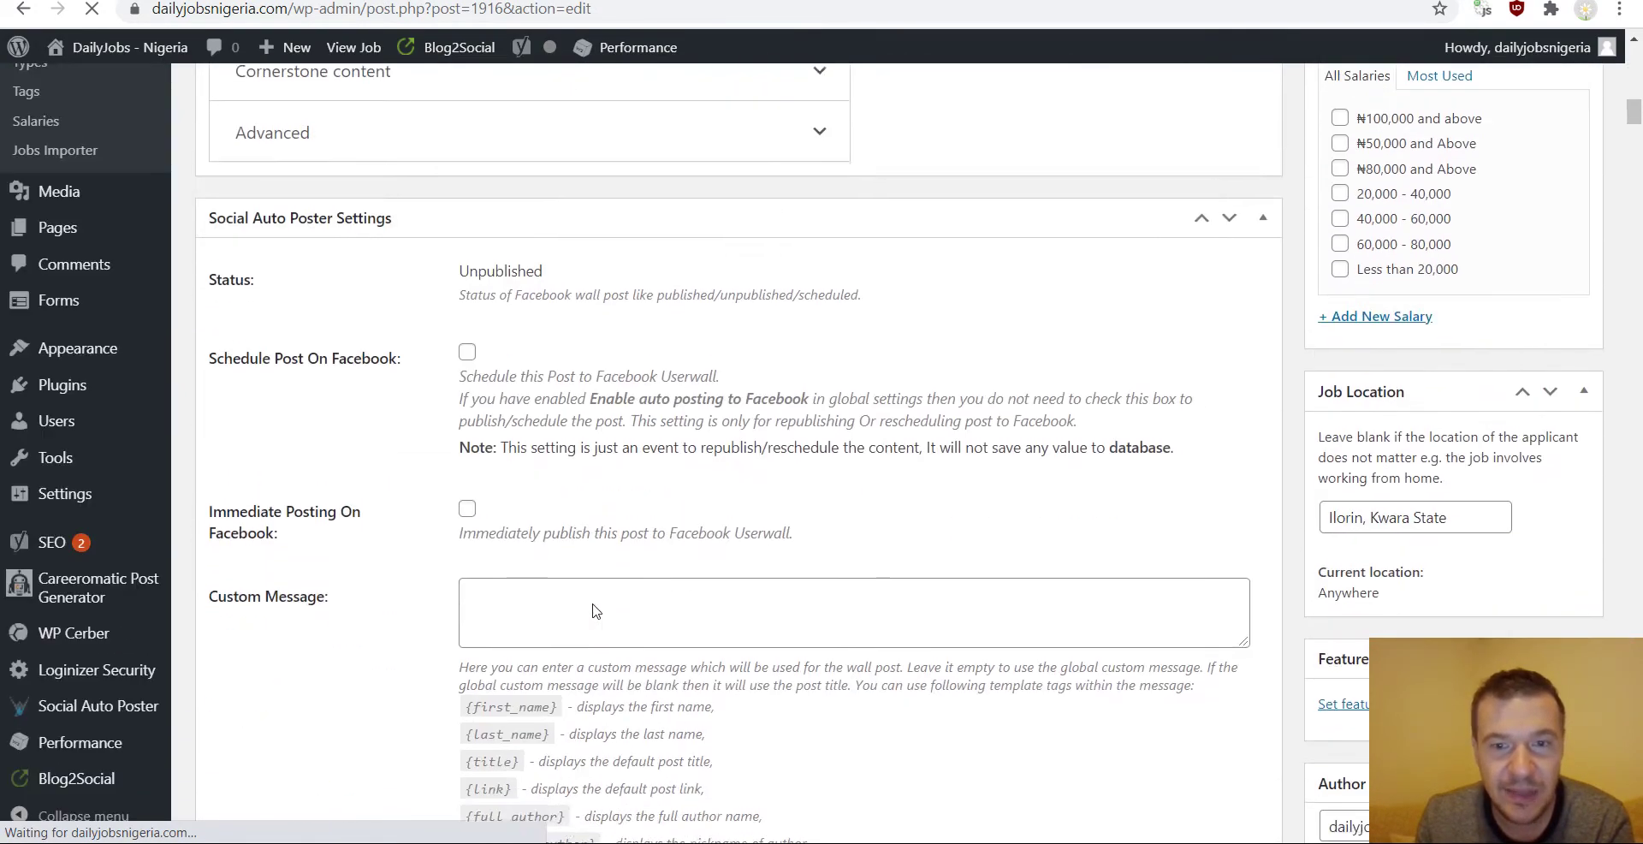
{"action": "scroll", "coordinate": [569, 624], "scroll_direction": "up", "scroll_amount": 14}
{"action": "scroll", "coordinate": [569, 624], "scroll_direction": "down", "scroll_amount": 16}
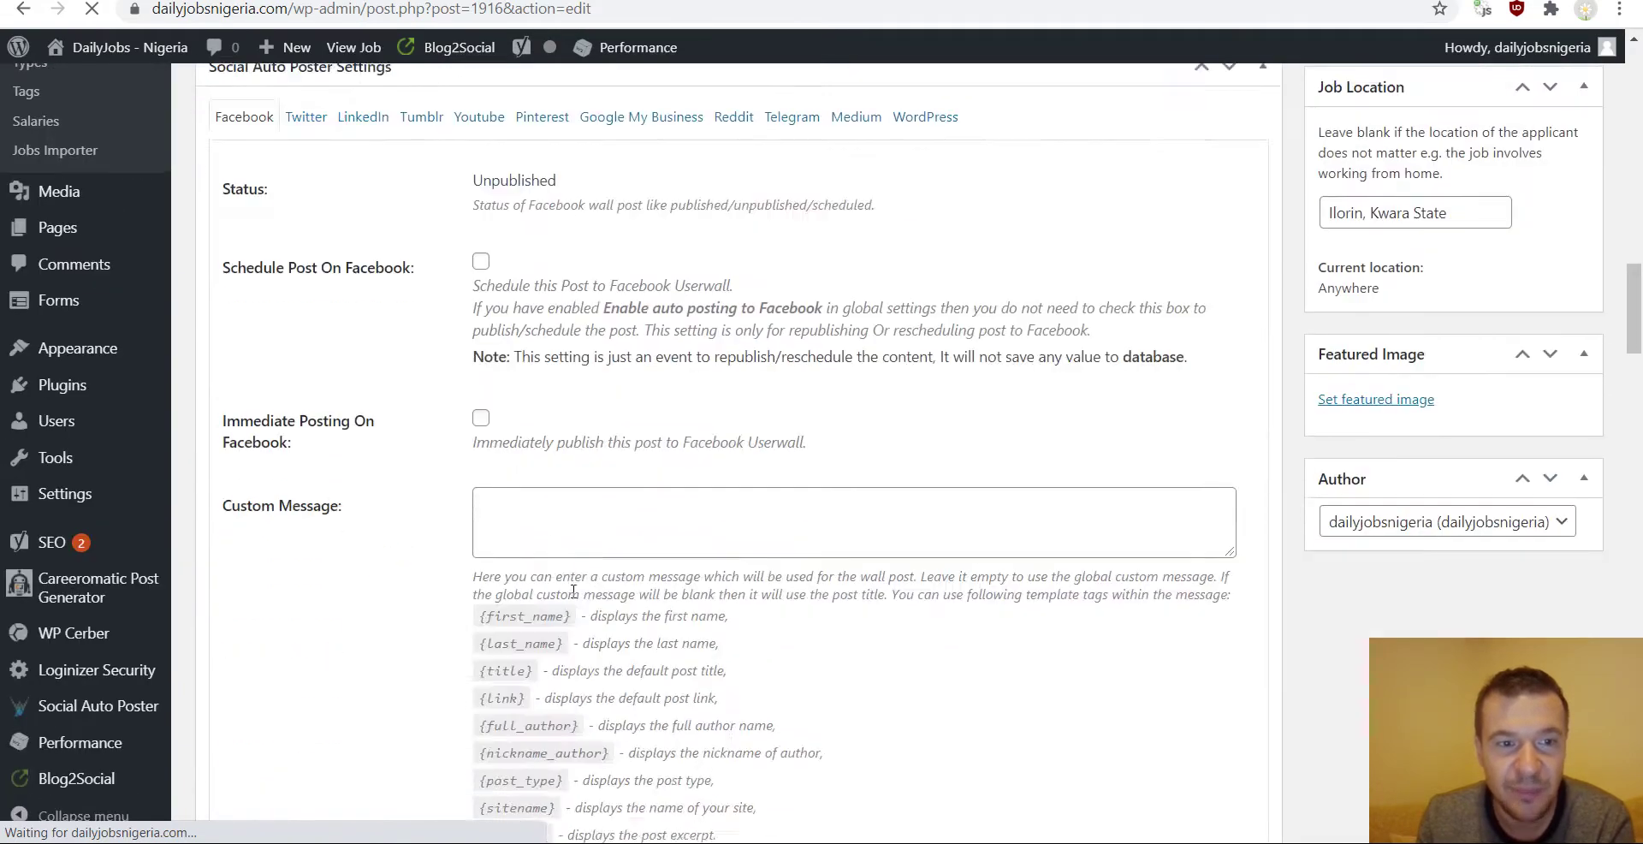
{"action": "scroll", "coordinate": [573, 590], "scroll_direction": "up", "scroll_amount": 8}
{"action": "scroll", "coordinate": [539, 605], "scroll_direction": "down", "scroll_amount": 10}
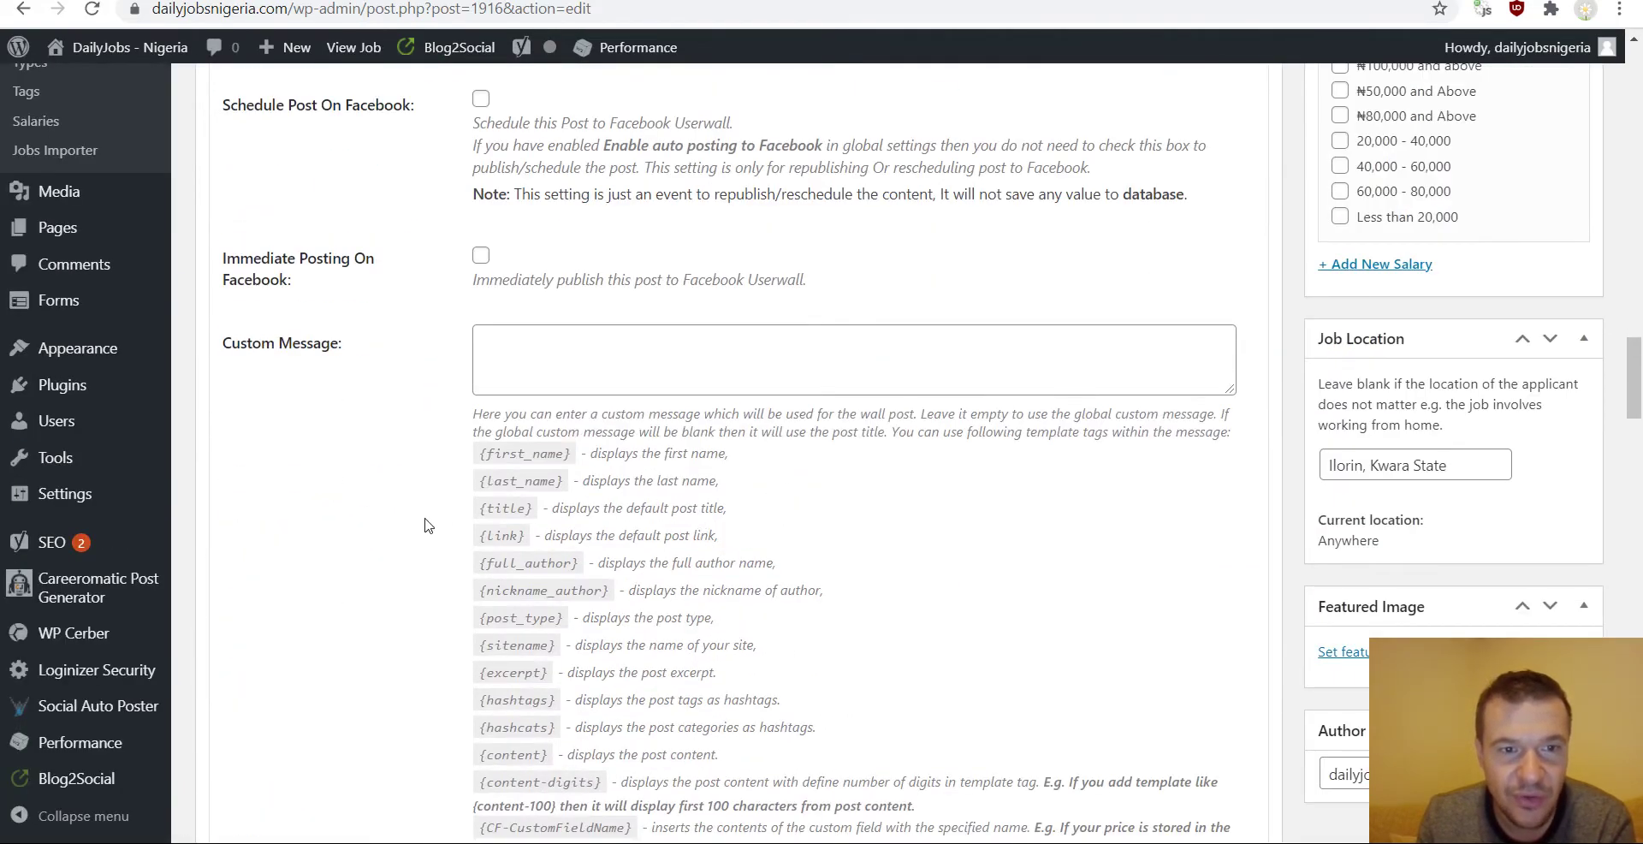
{"action": "scroll", "coordinate": [418, 526], "scroll_direction": "down", "scroll_amount": 10}
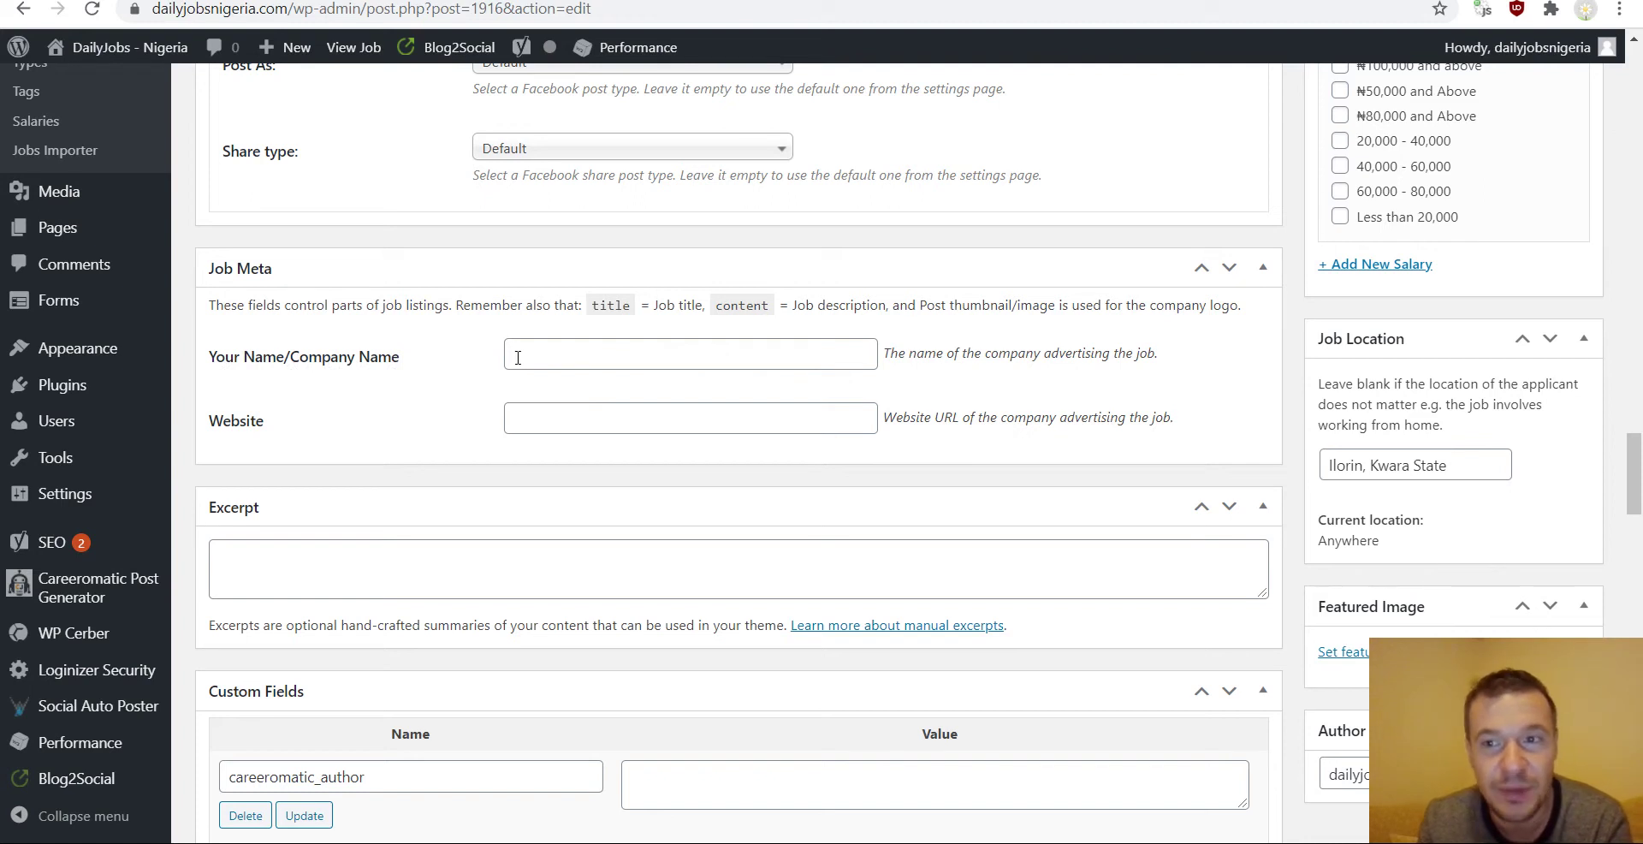
- Inspect the HTML of the Your Name/Company Name field in the Job Meta section
{"action": "right_click", "coordinate": [520, 355]}
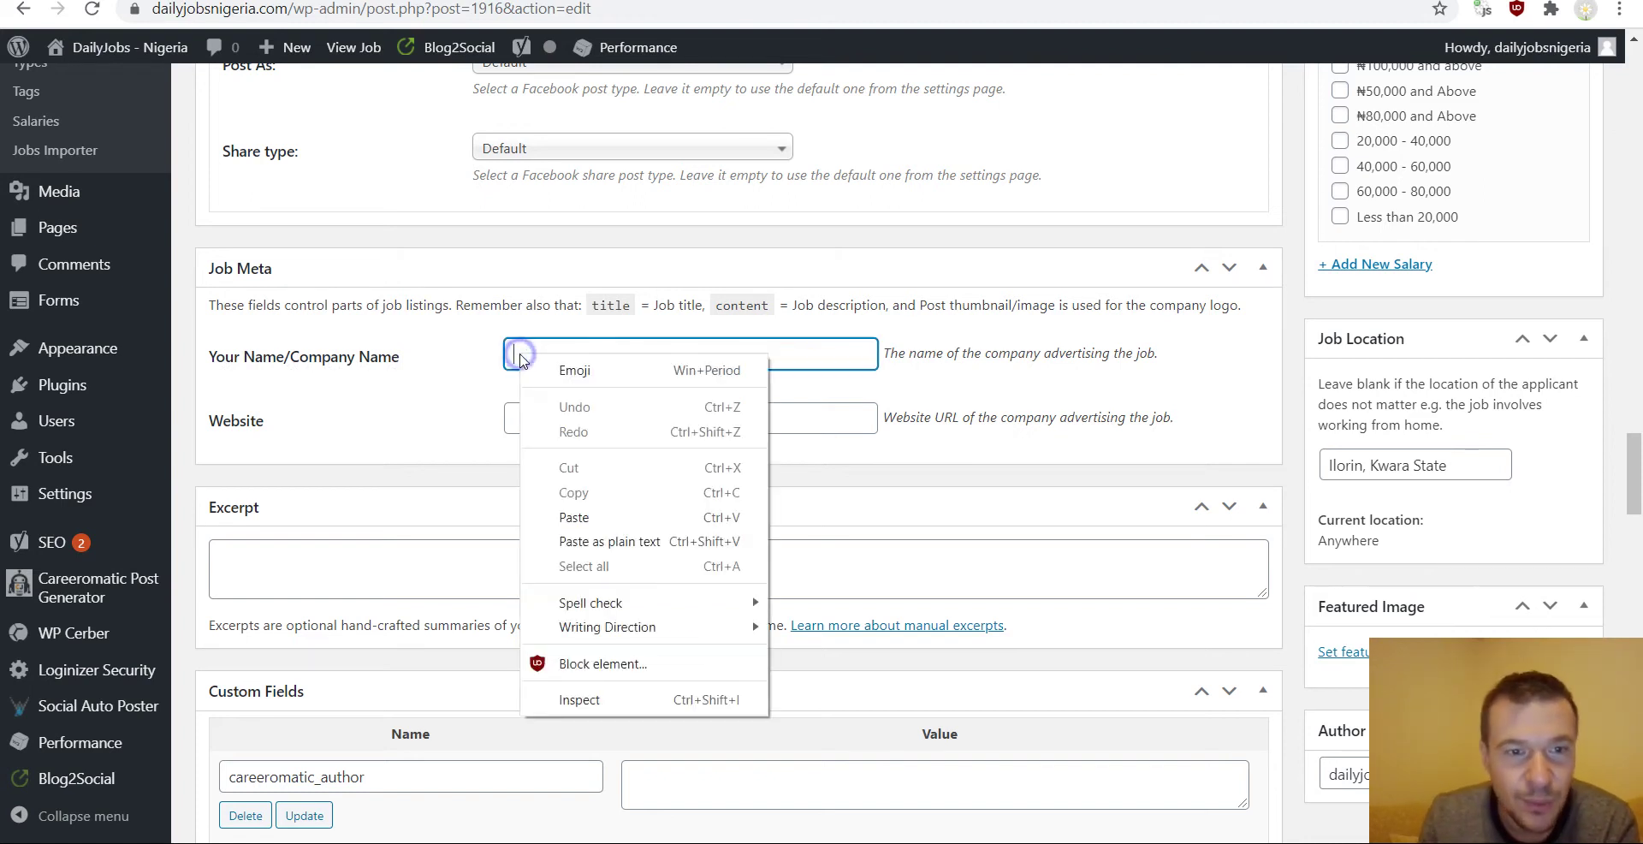
{"action": "key", "text": "Escape"}
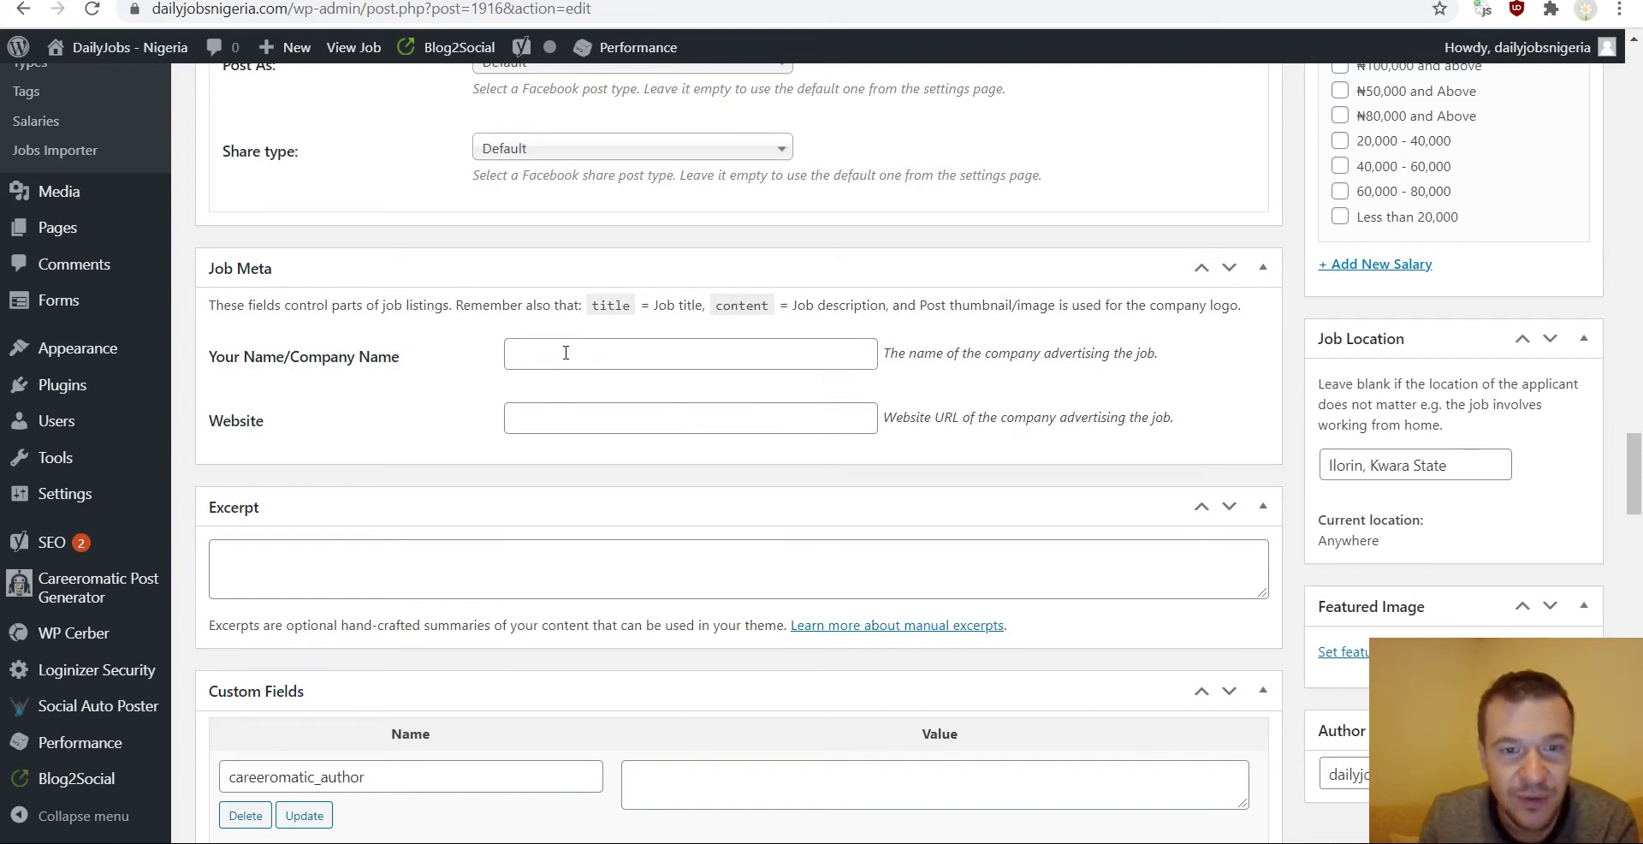
{"action": "right_click", "coordinate": [536, 356]}
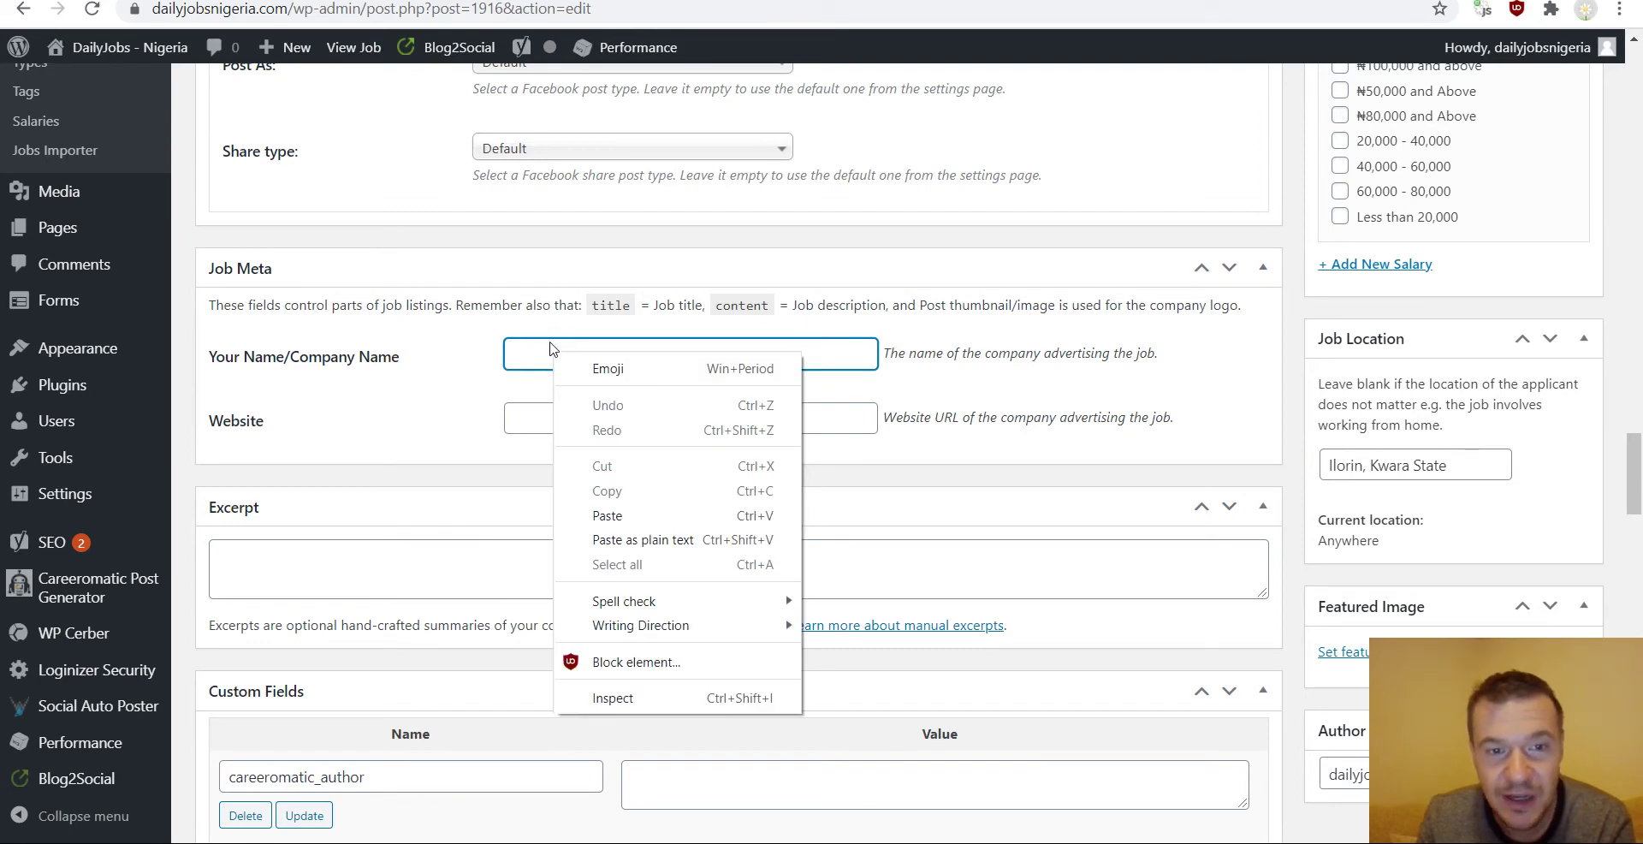
{"action": "right_click", "coordinate": [524, 356]}
{"action": "left_click", "coordinate": [592, 698]}
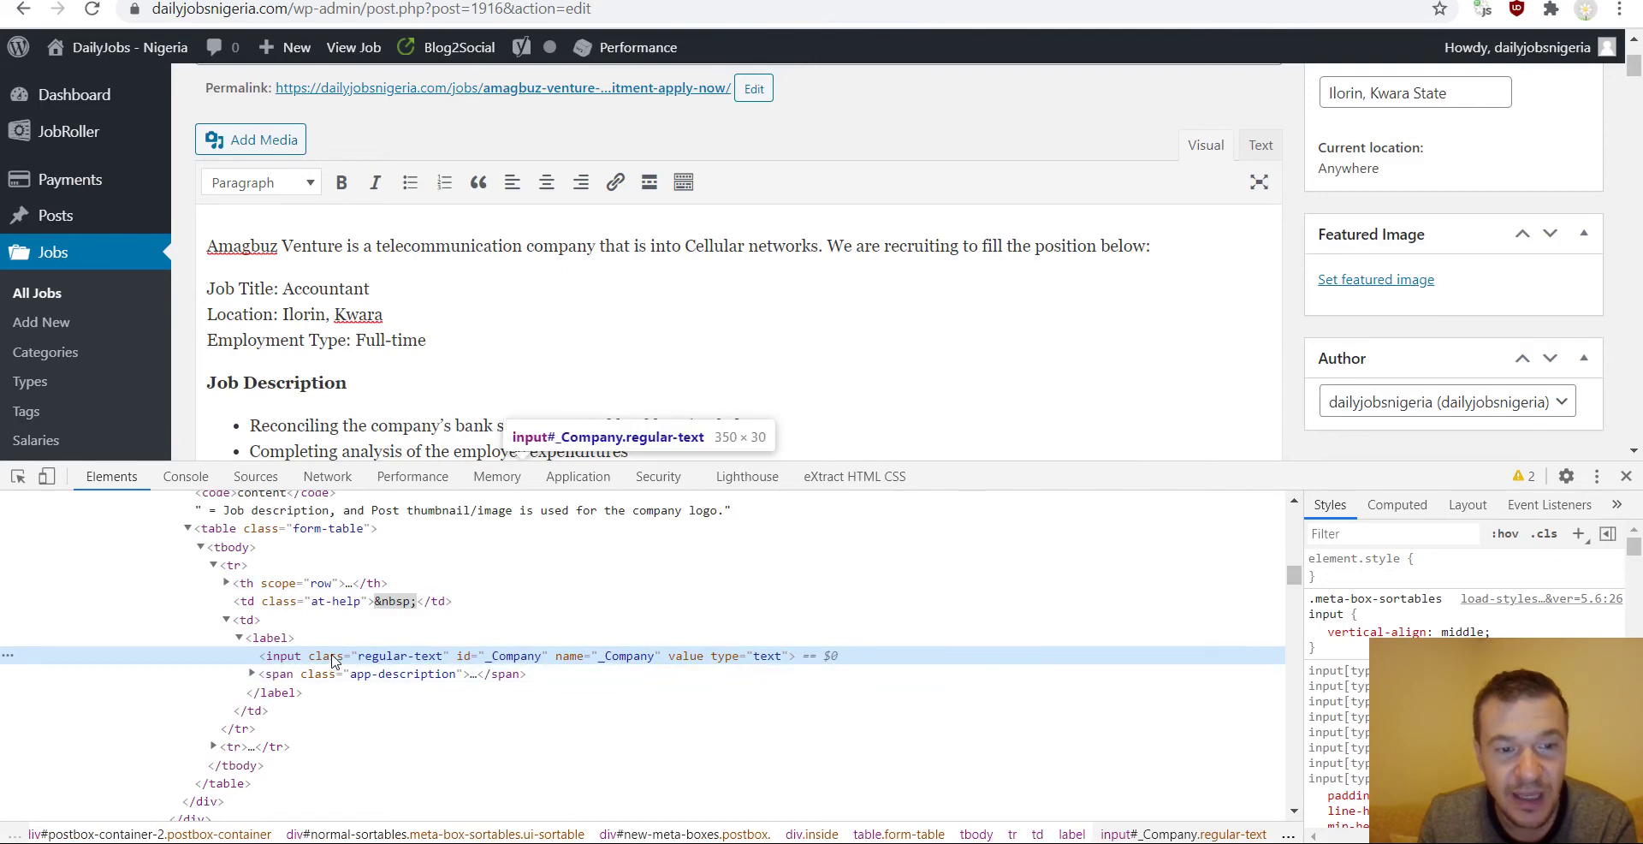
- Copy the company name input's id from the HTML and enter "_Company=>" in the new rule's post custom fields
{"action": "scroll", "coordinate": [488, 284], "scroll_direction": "down", "scroll_amount": 10}
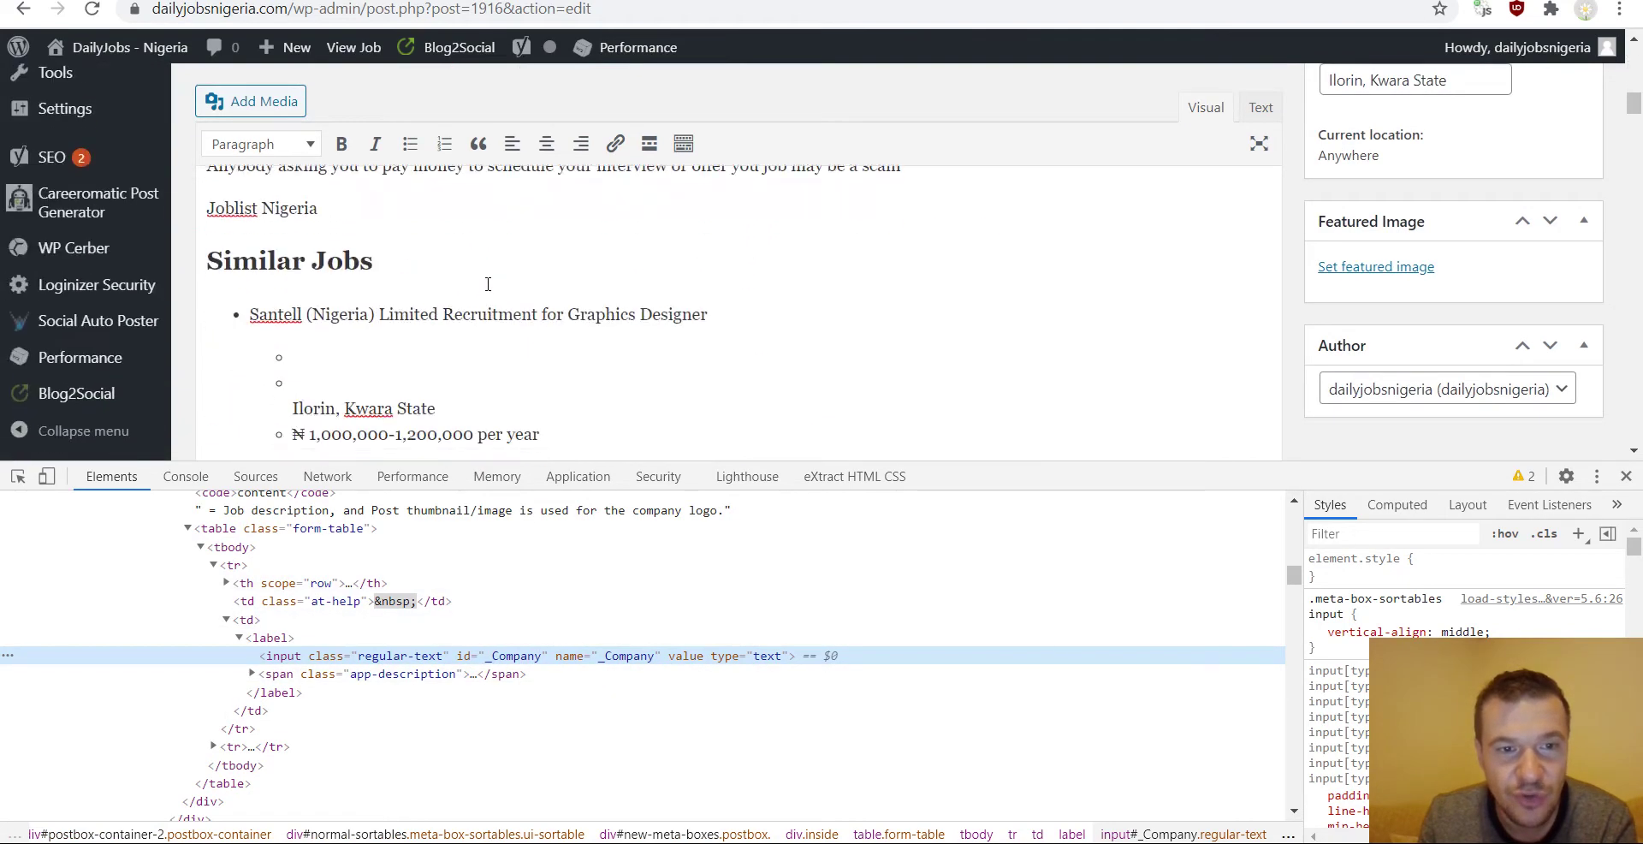
{"action": "scroll", "coordinate": [488, 285], "scroll_direction": "down", "scroll_amount": 10}
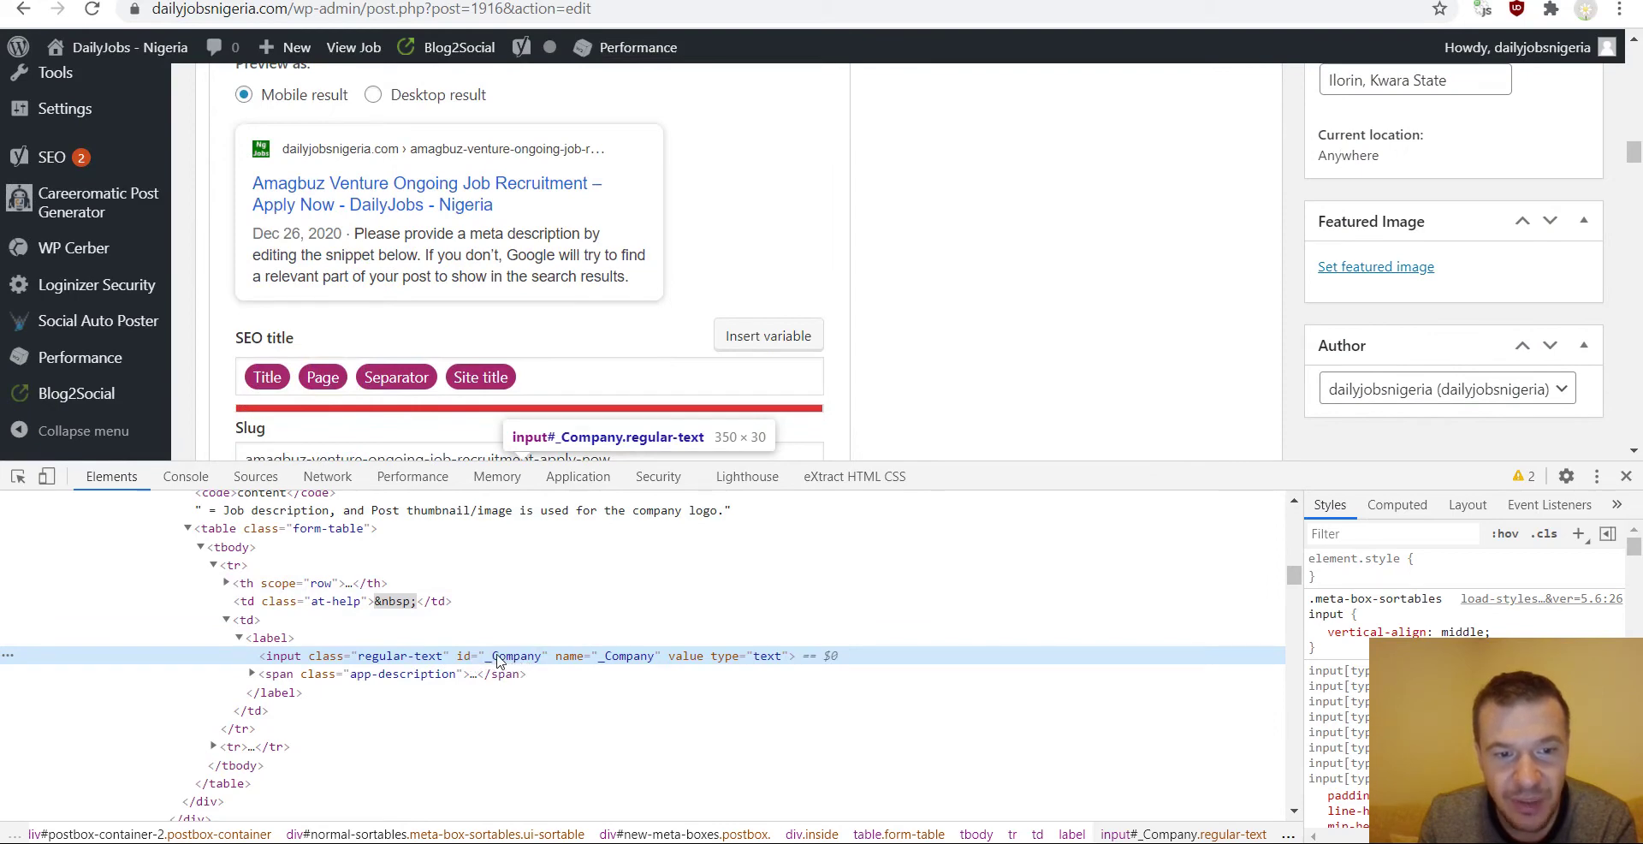
{"action": "double_click", "coordinate": [505, 658]}
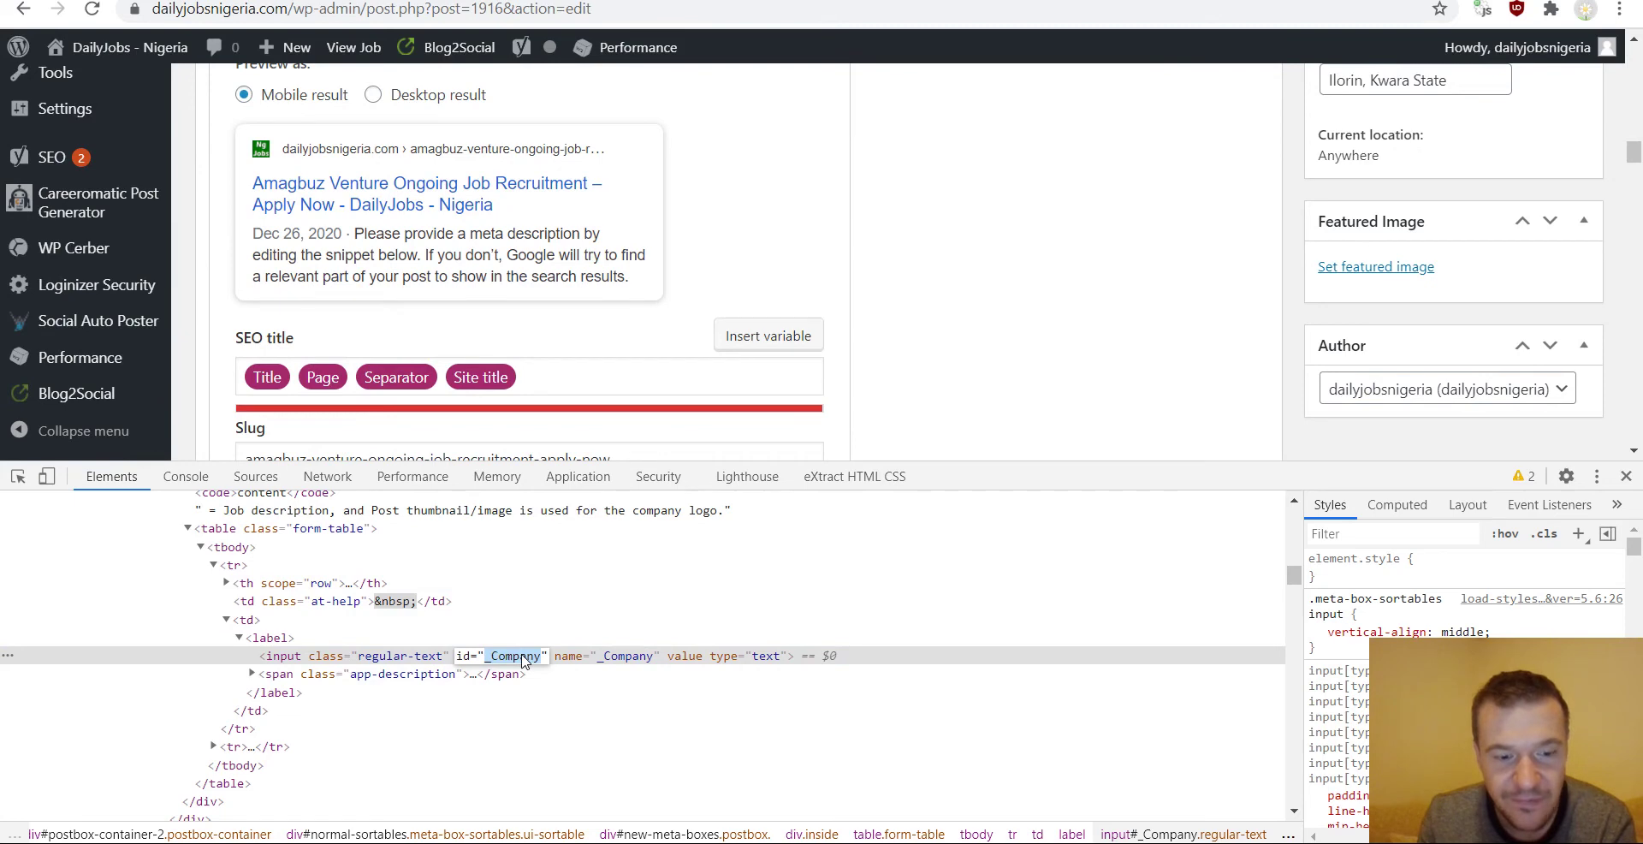
{"action": "right_click", "coordinate": [522, 661]}
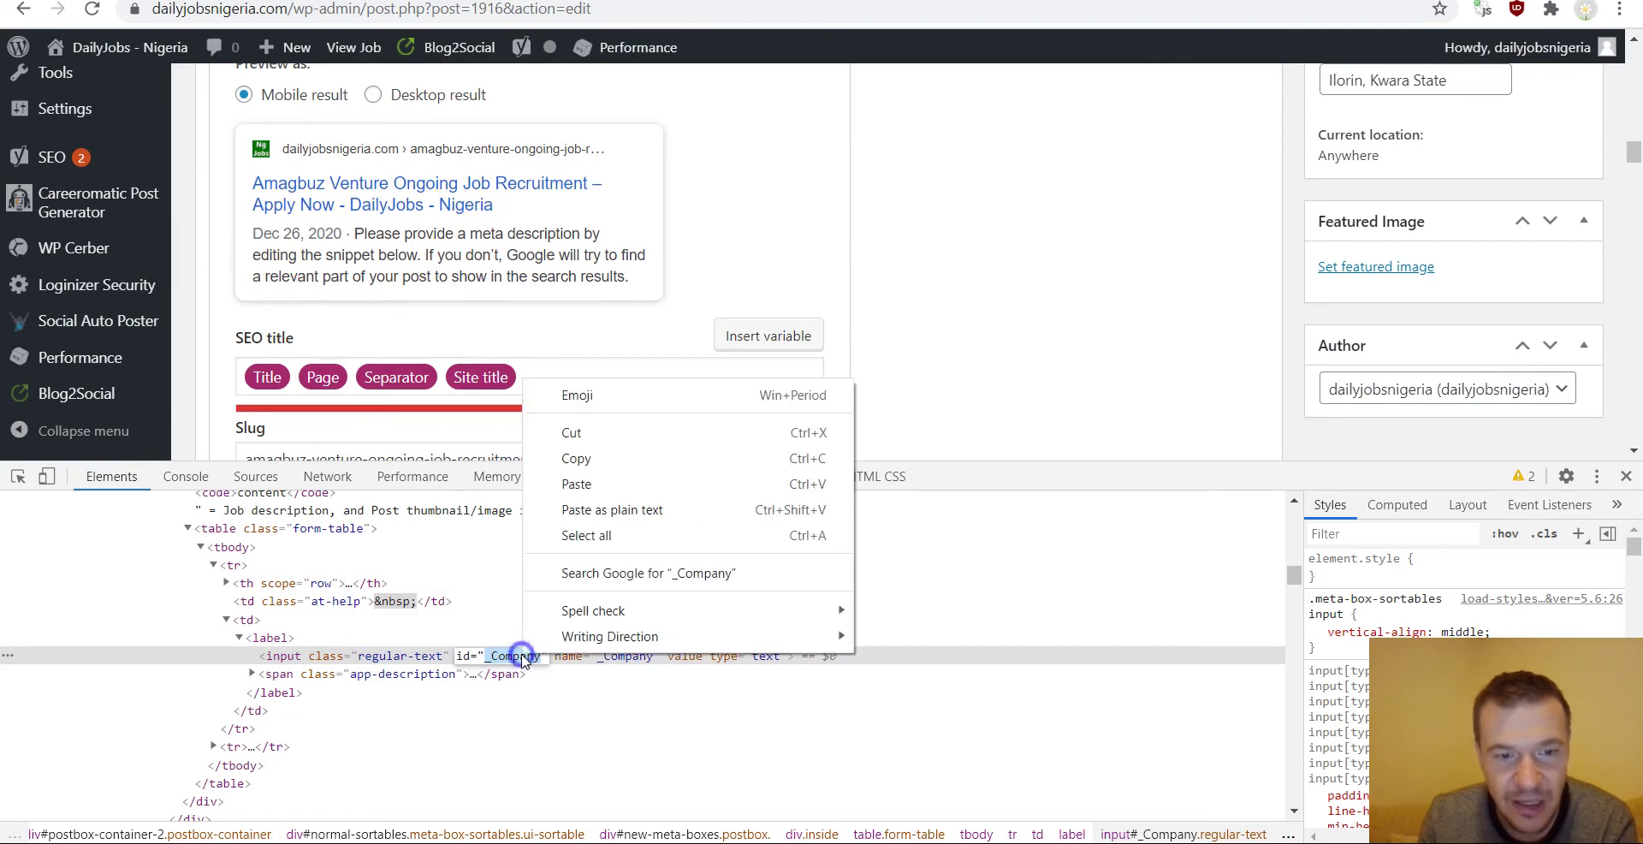
{"action": "left_click", "coordinate": [575, 457]}
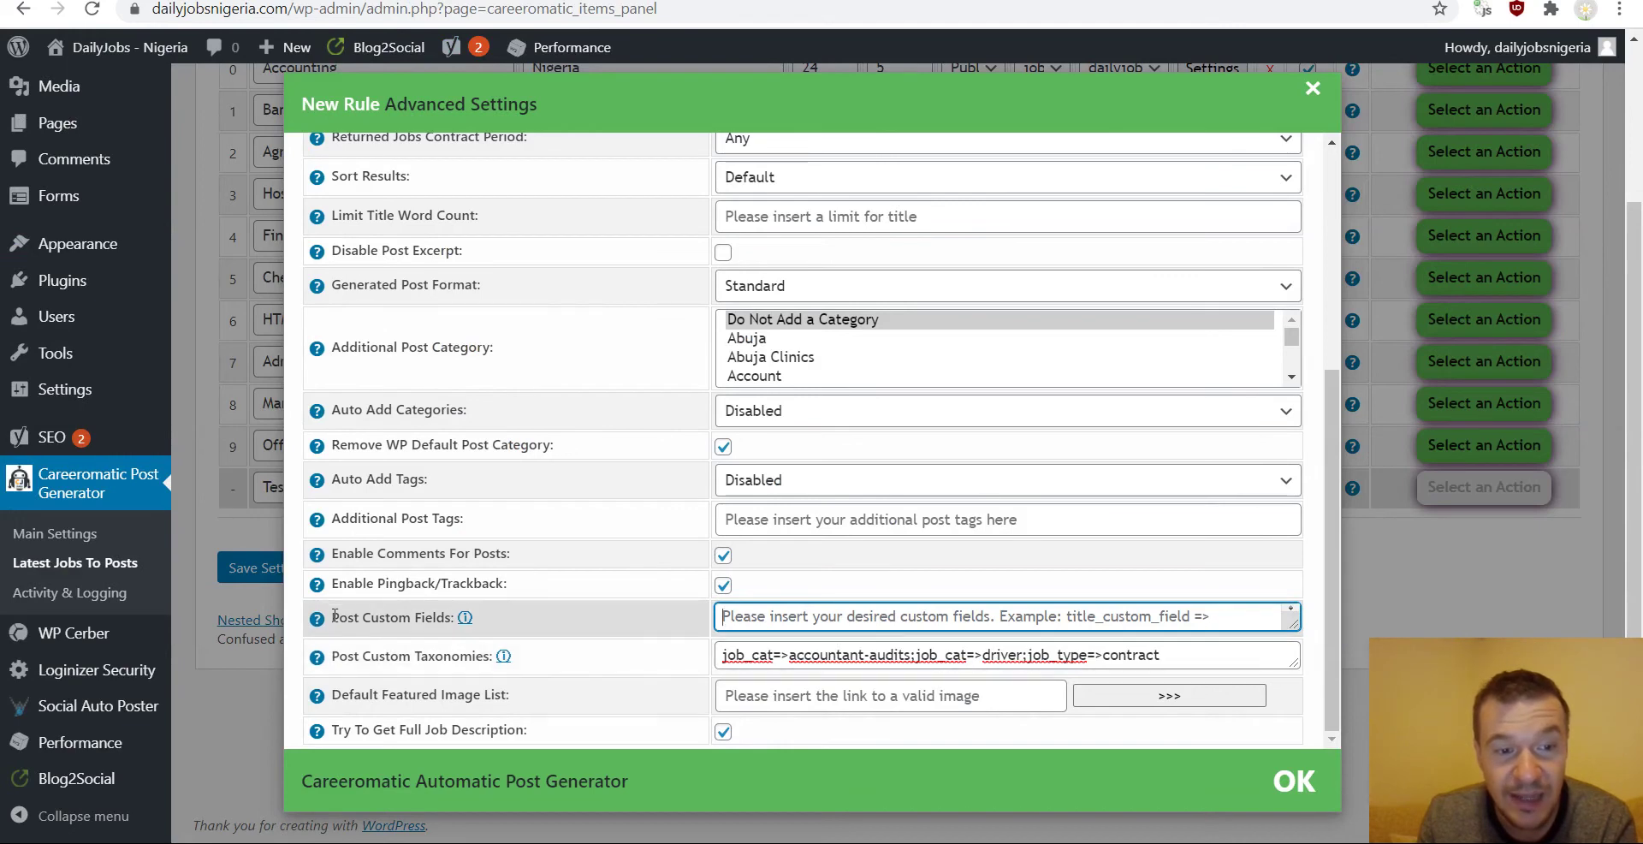
{"action": "left_click", "coordinate": [778, 616]}
{"action": "key", "text": "ctrl+v"}
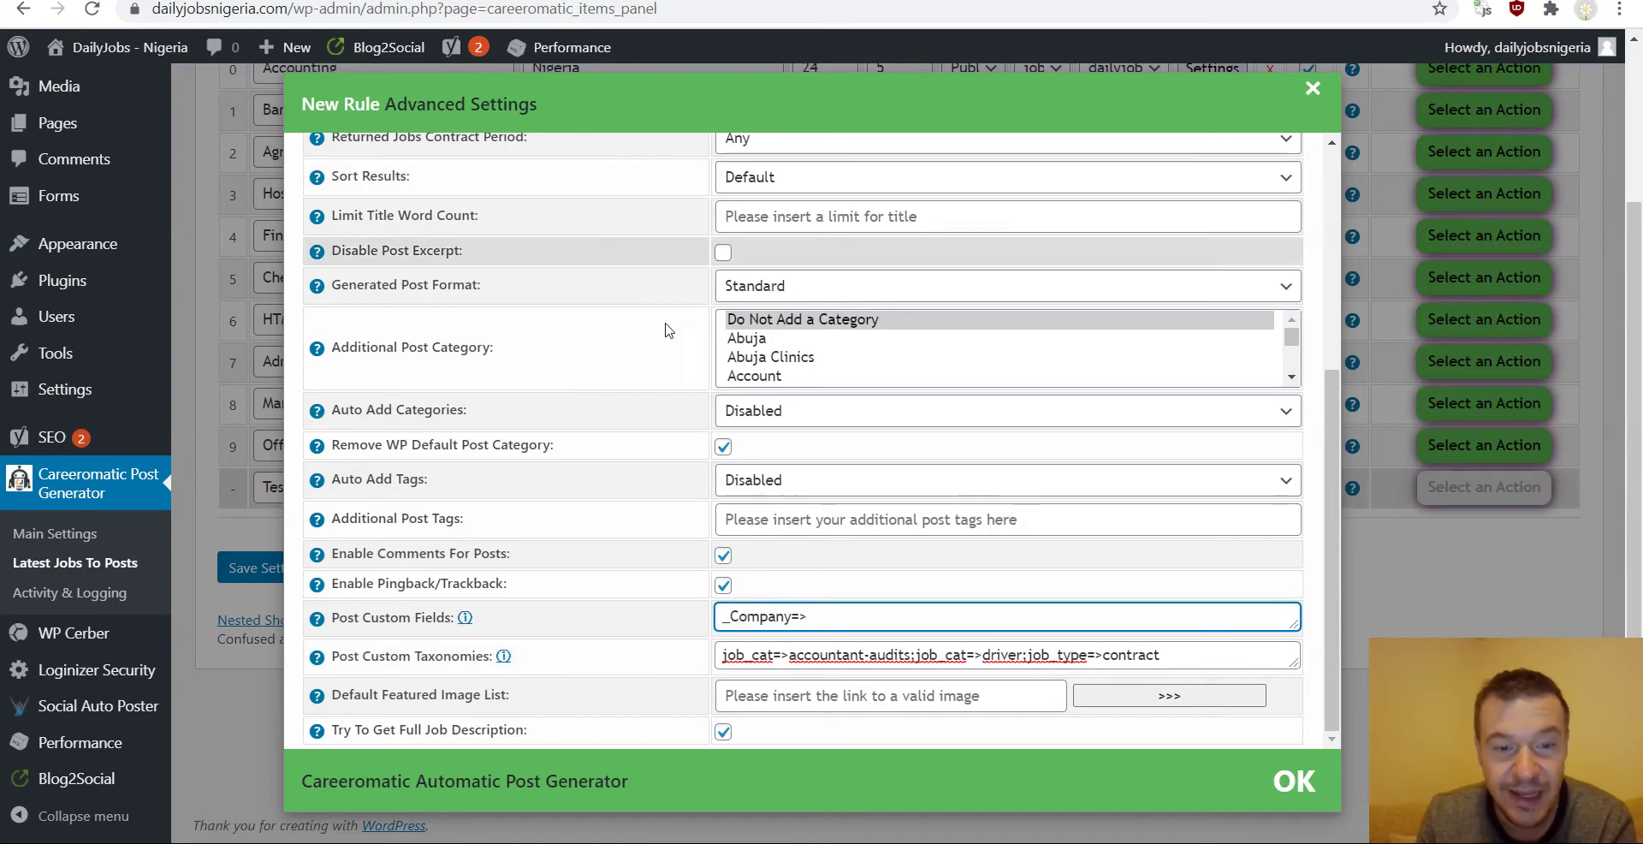
- Copy the %%item_company%% shortcode from the Generated Post Content help and add it after "_Company=>" in the post custom fields
{"action": "scroll", "coordinate": [565, 344], "scroll_direction": "up", "scroll_amount": 7}
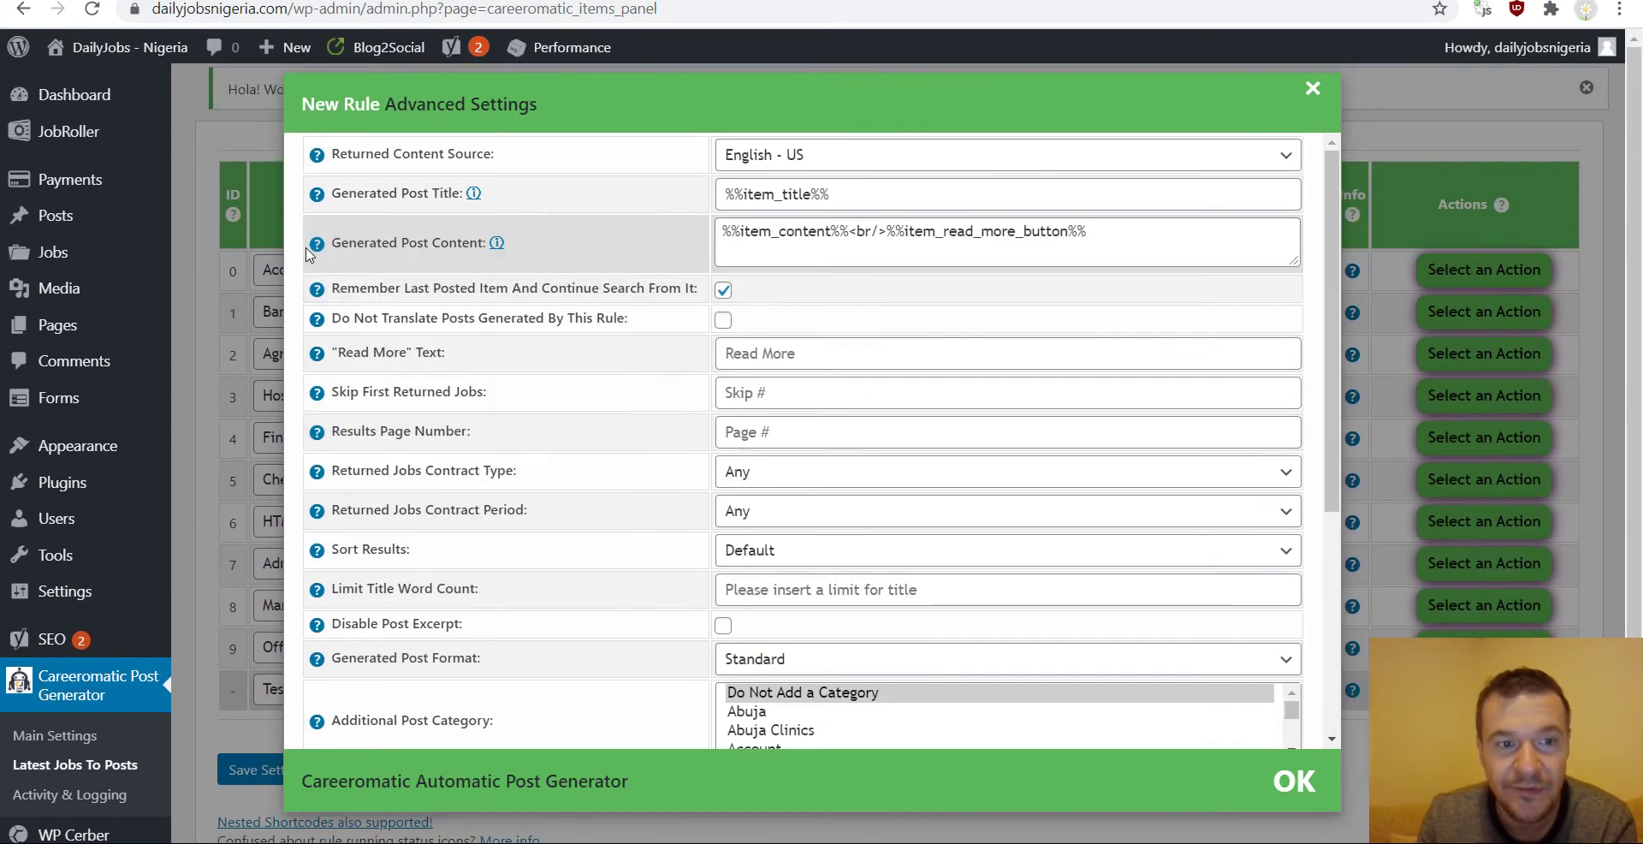
{"action": "mouse_move", "coordinate": [318, 250]}
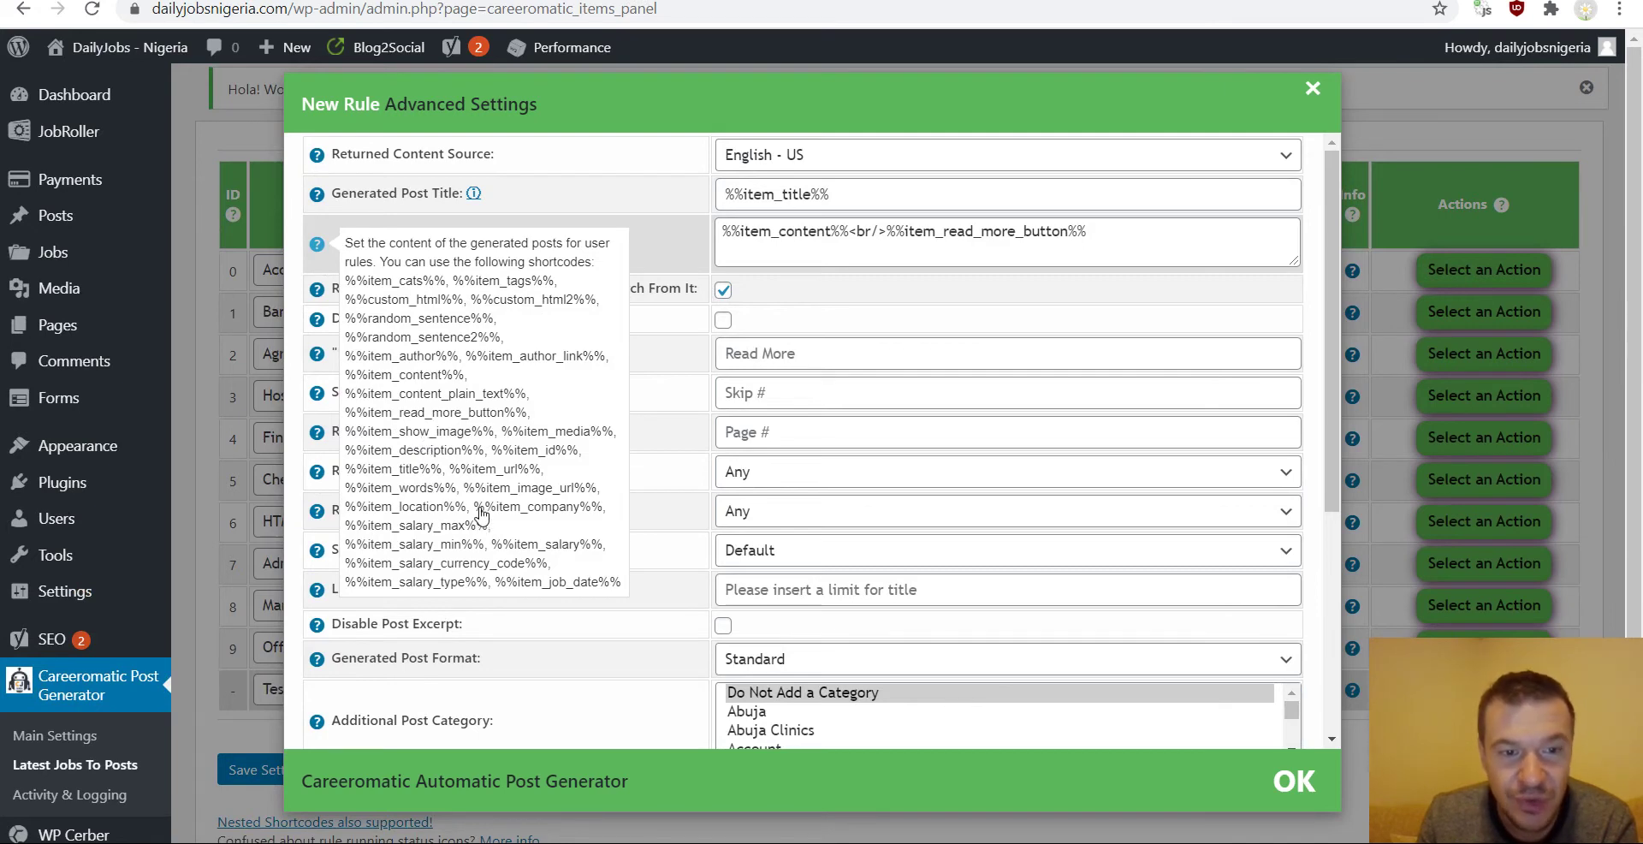
{"action": "left_click_drag", "start_coordinate": [478, 510], "coordinate": [604, 518]}
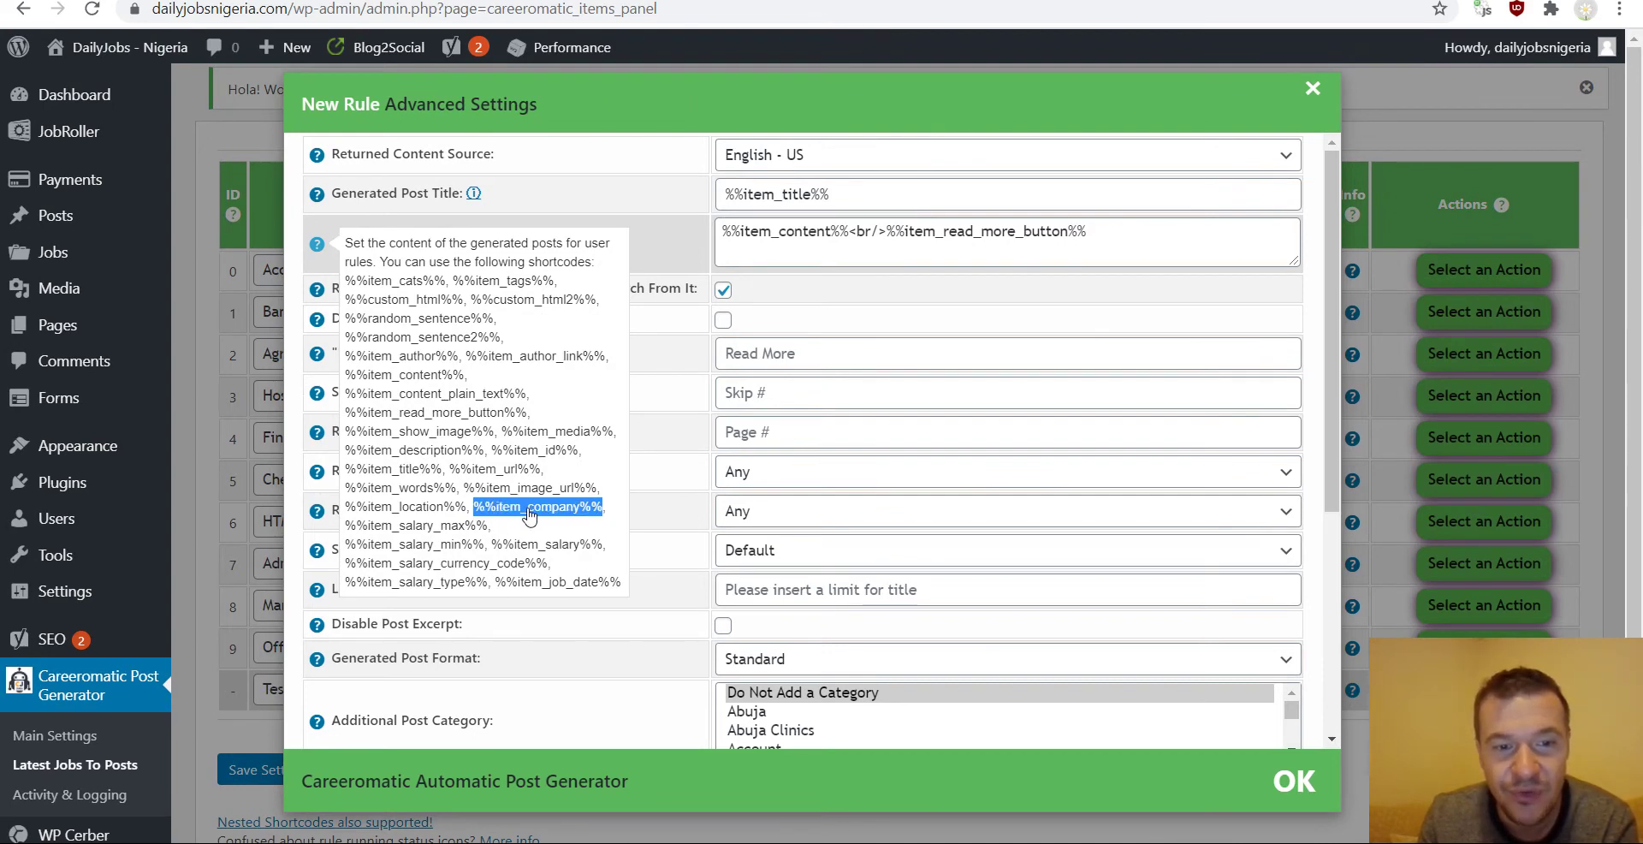
{"action": "scroll", "coordinate": [657, 480], "scroll_direction": "down", "scroll_amount": 4}
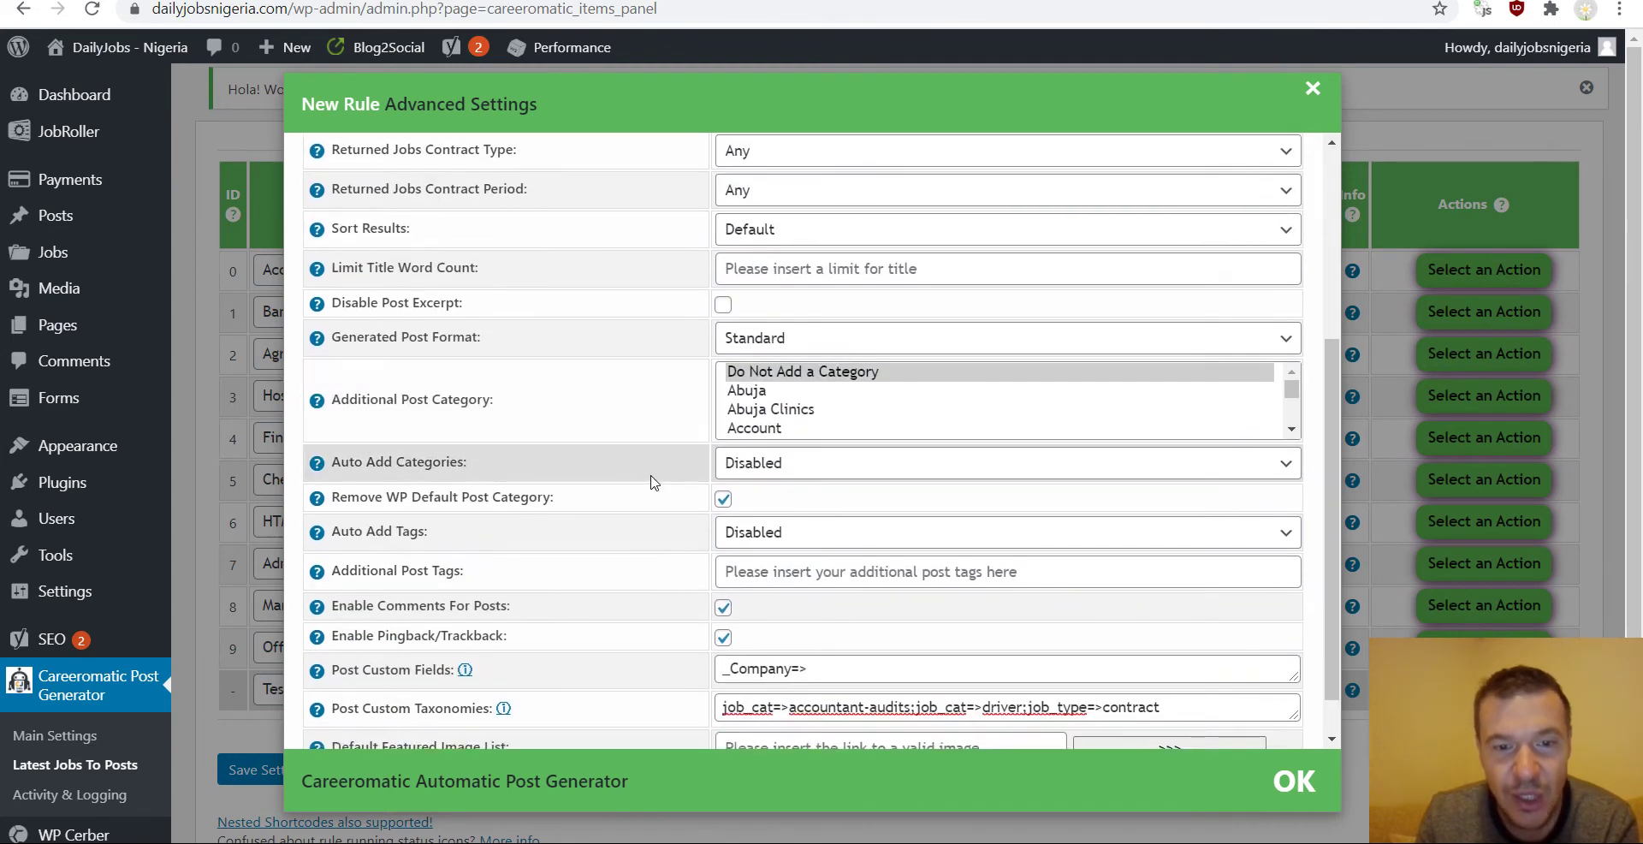
{"action": "left_click", "coordinate": [827, 624]}
{"action": "key", "text": "ctrl+v"}
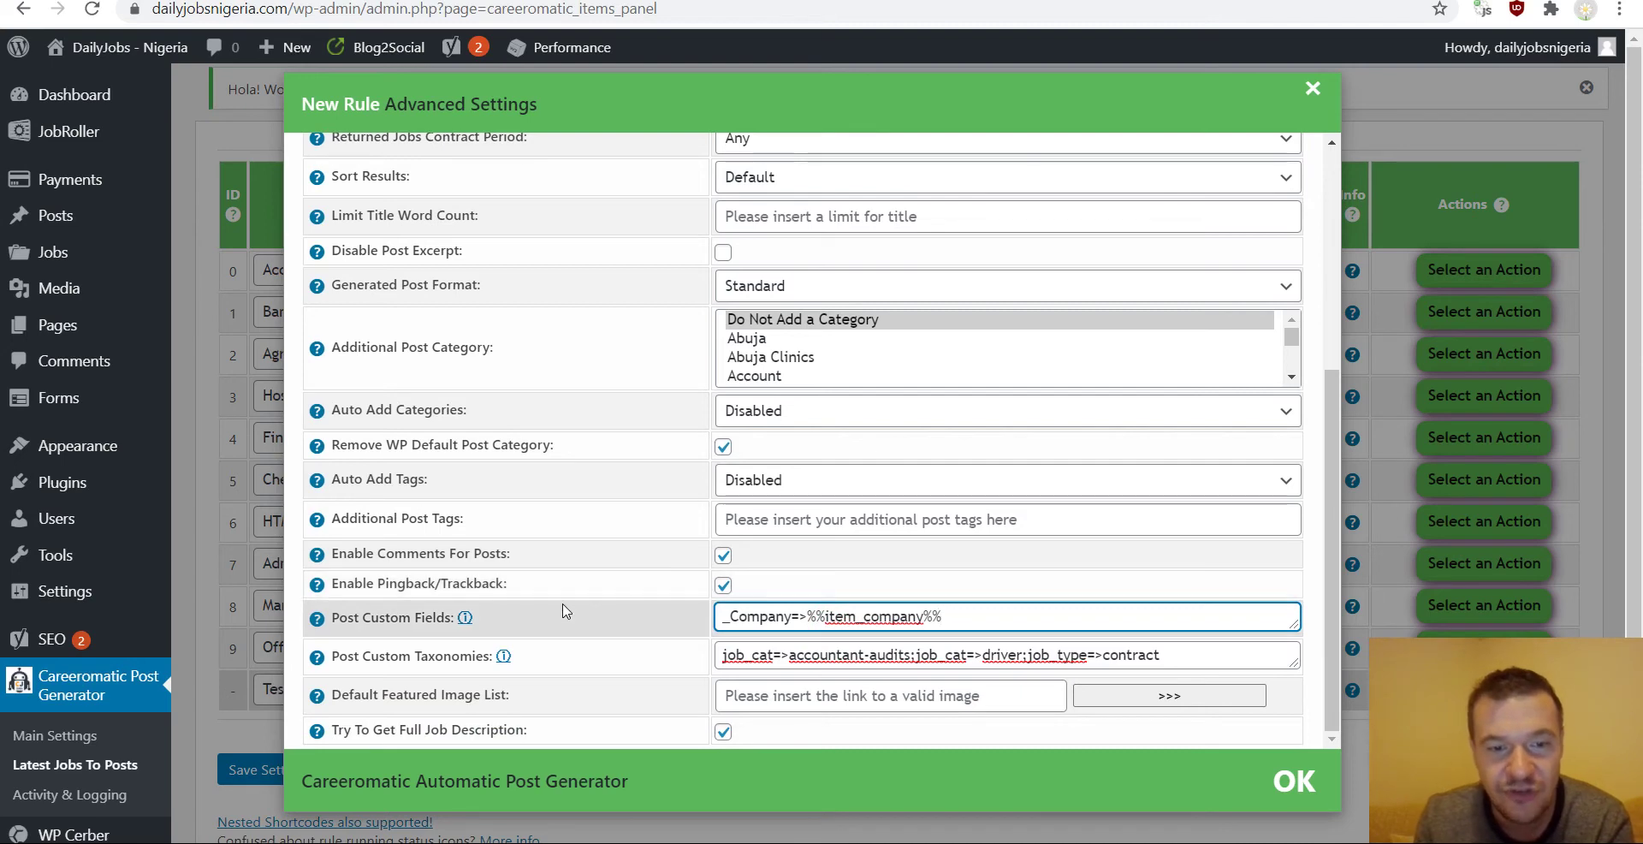
- Add a comma after the _Company=>%%item_company%% mapping in the post custom fields to separate the next entry
{"action": "double_click", "coordinate": [723, 616]}
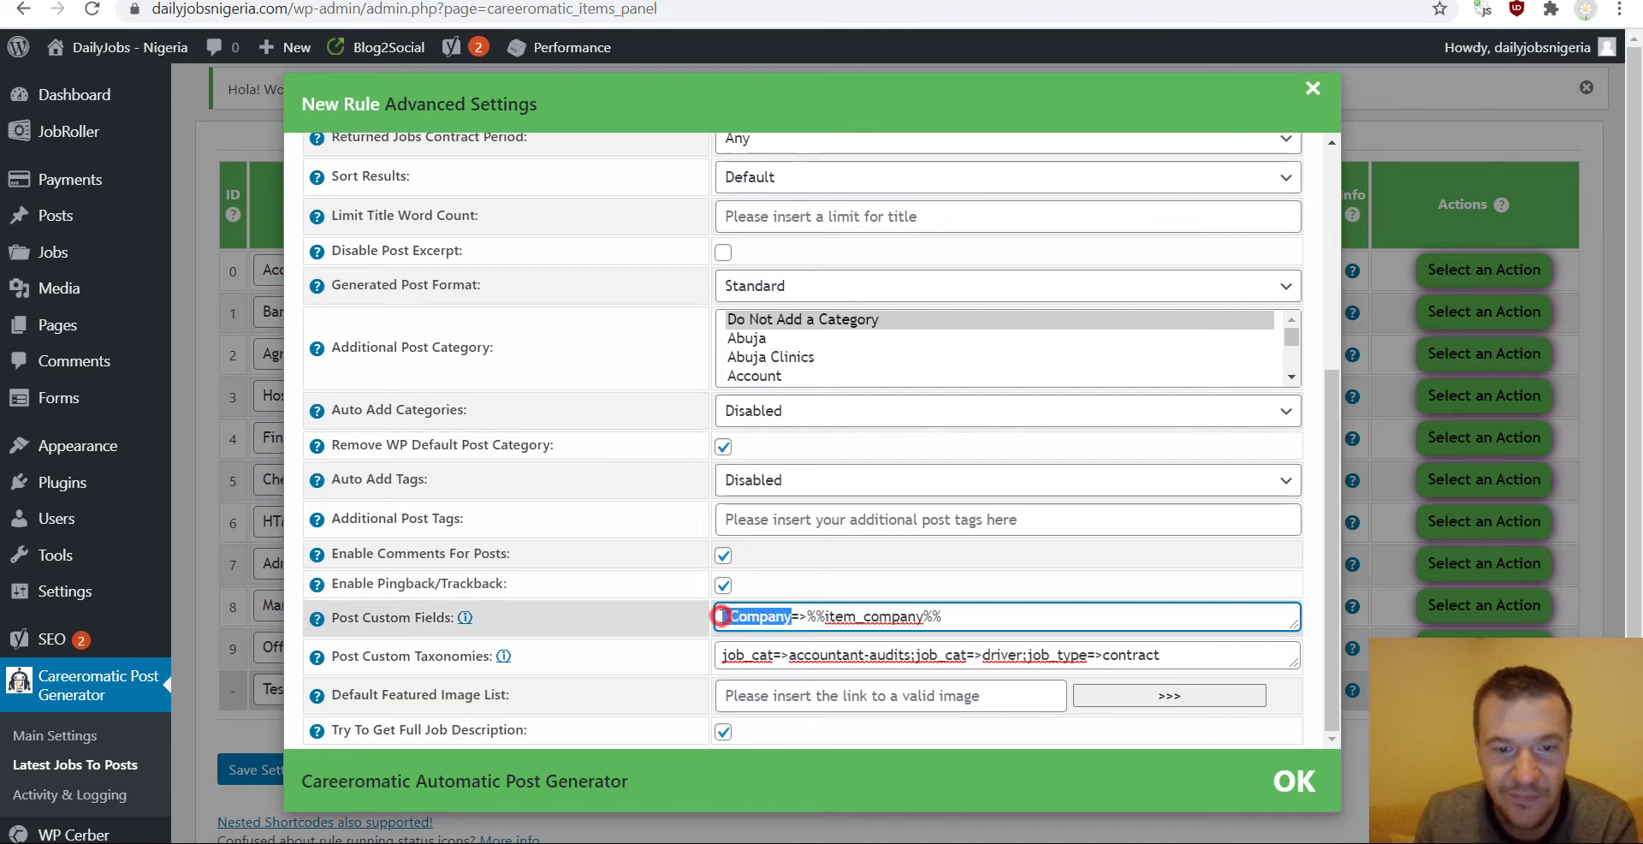
{"action": "left_click_drag", "start_coordinate": [807, 616], "coordinate": [942, 617]}
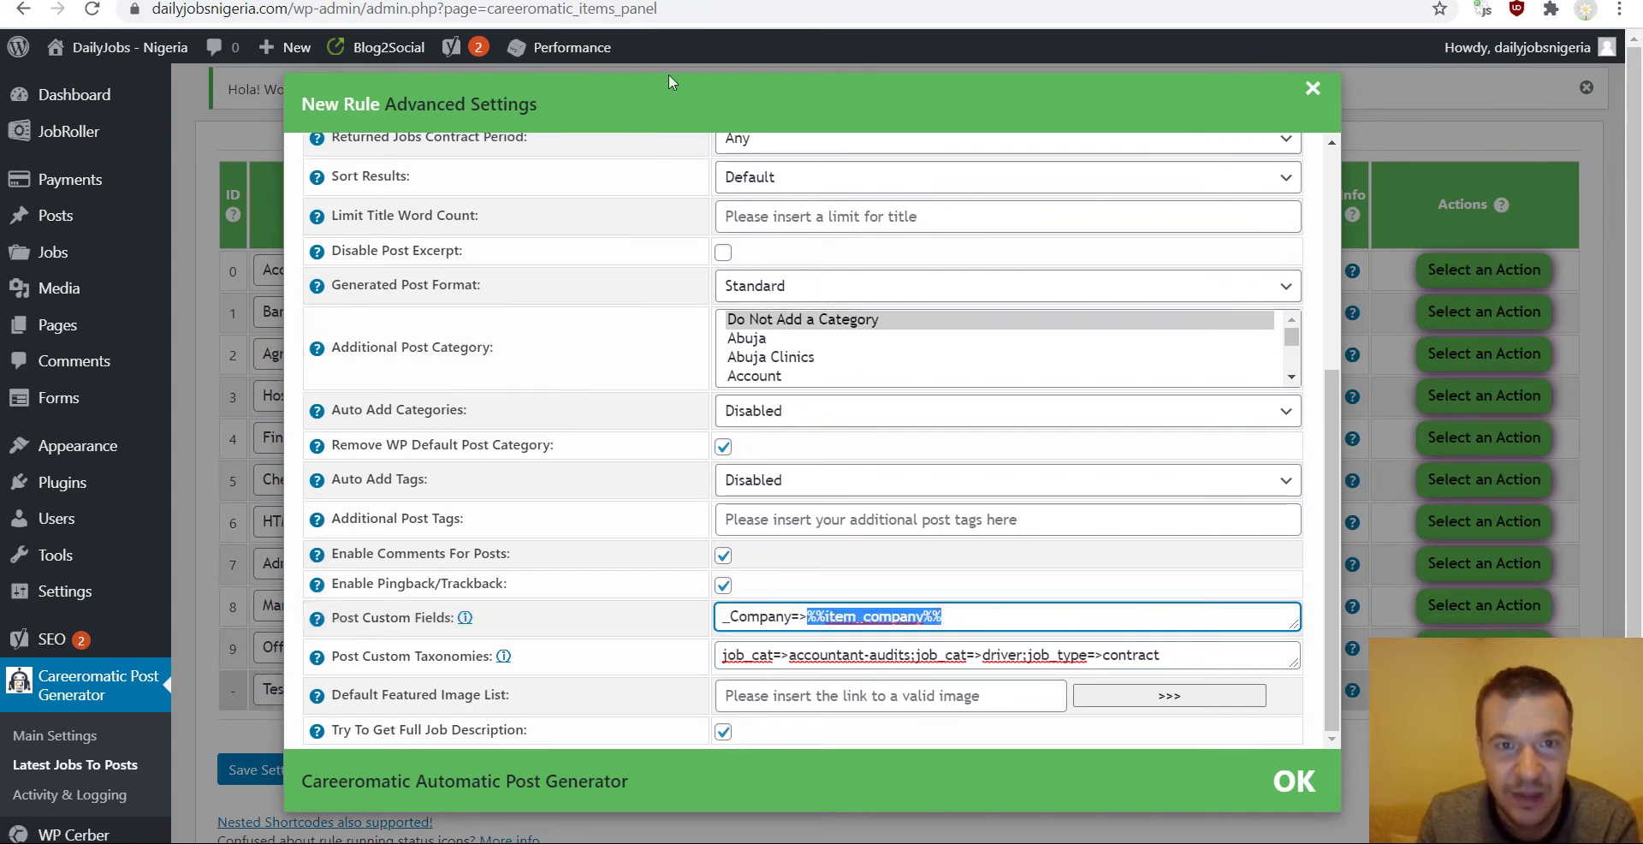
{"action": "left_click", "coordinate": [964, 616]}
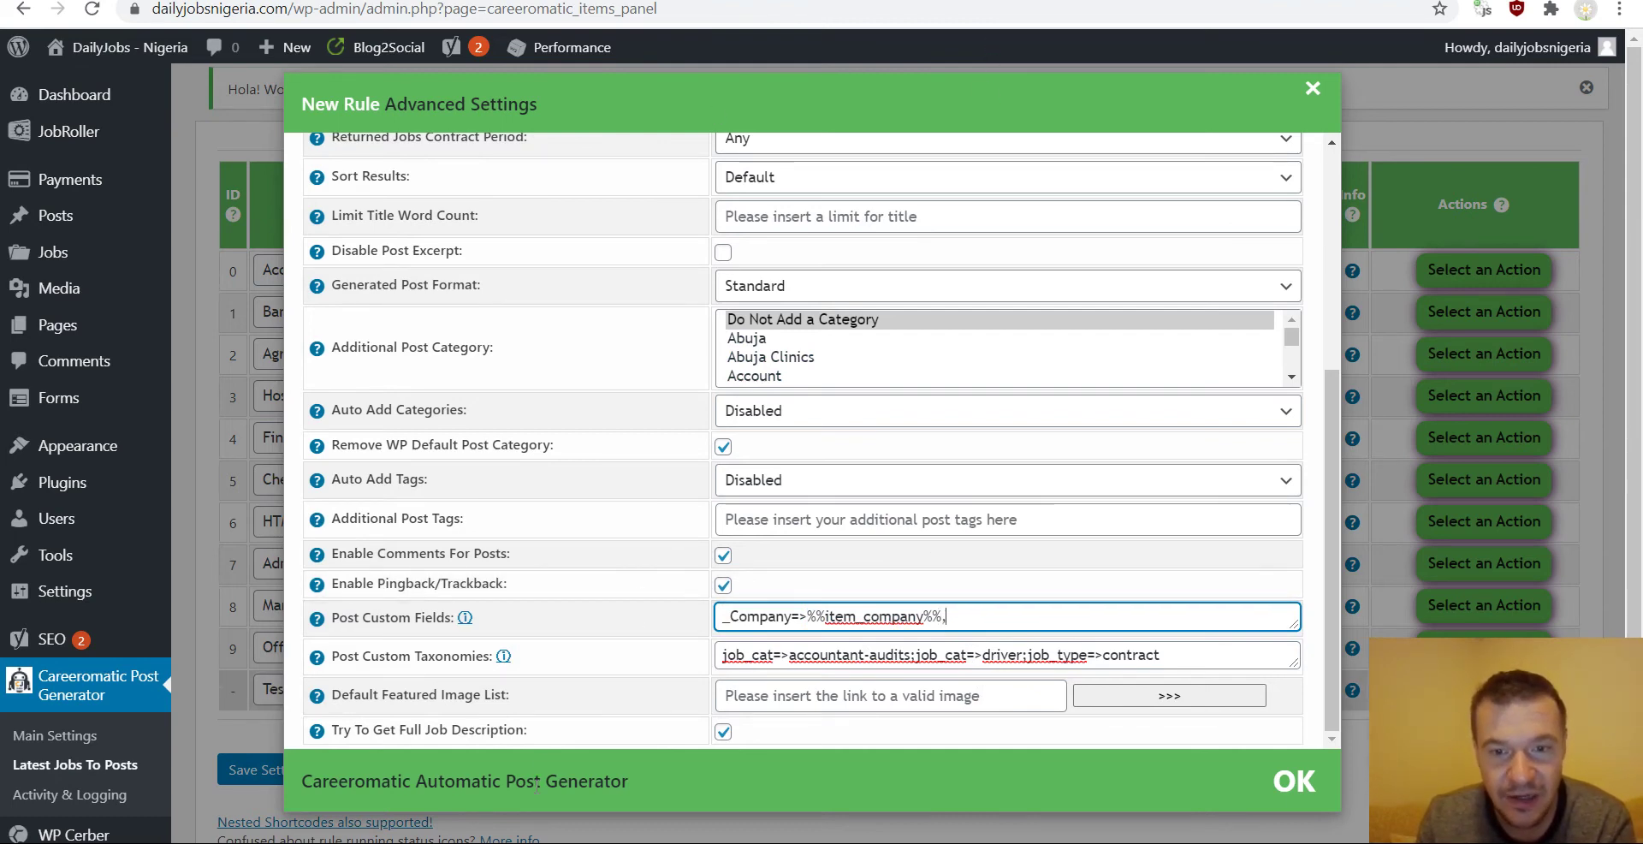
{"action": "left_click", "coordinate": [946, 618]}
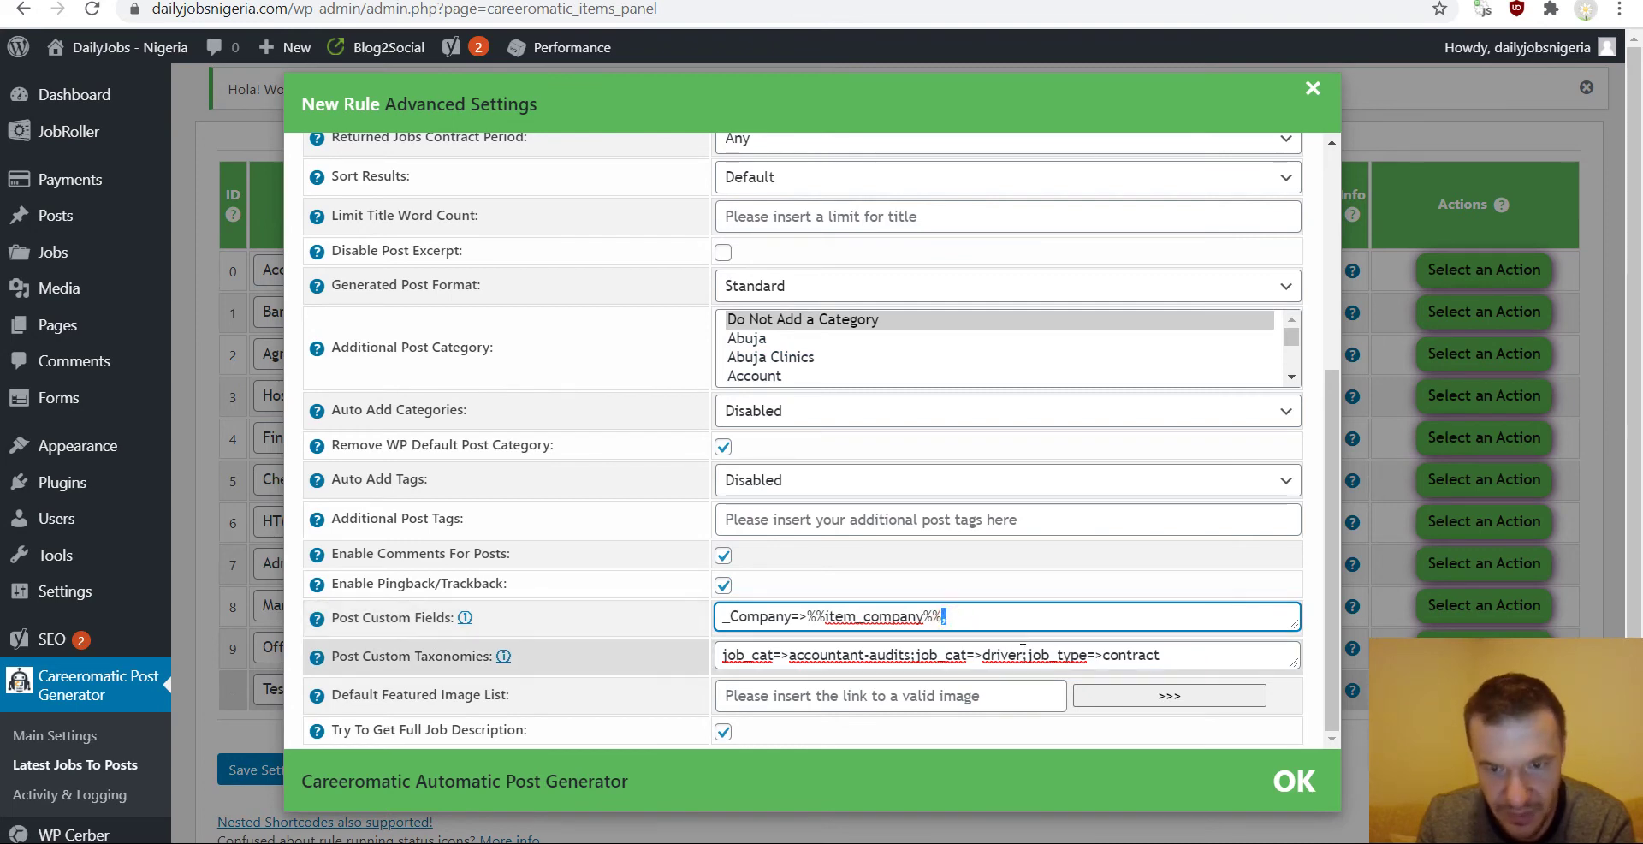
{"action": "left_click", "coordinate": [914, 655]}
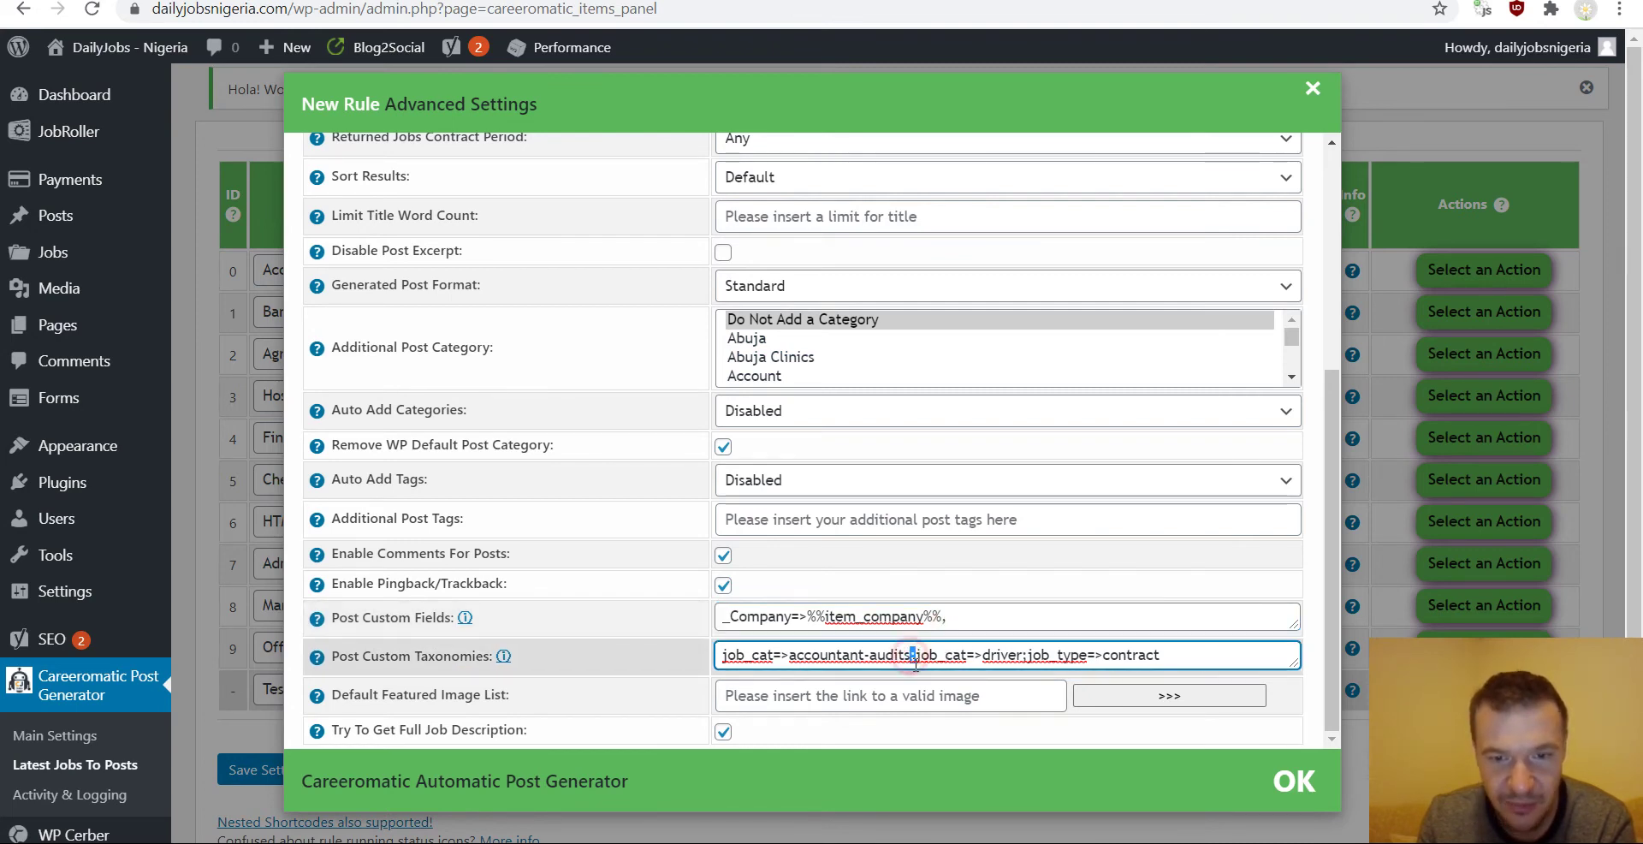
{"action": "left_click", "coordinate": [946, 618]}
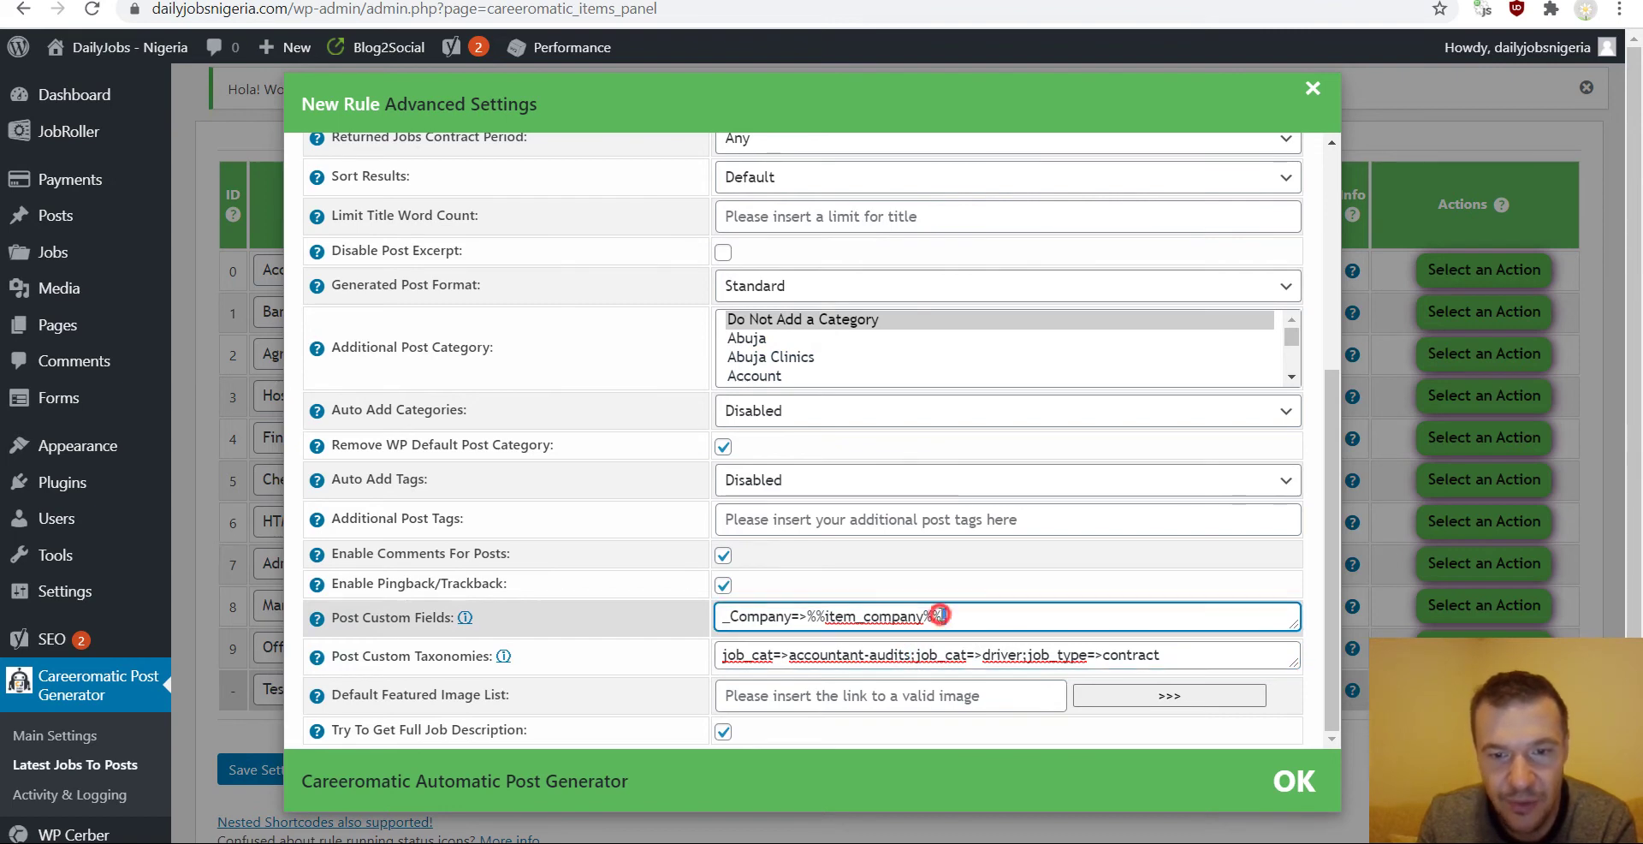
{"action": "type", "text": ","}
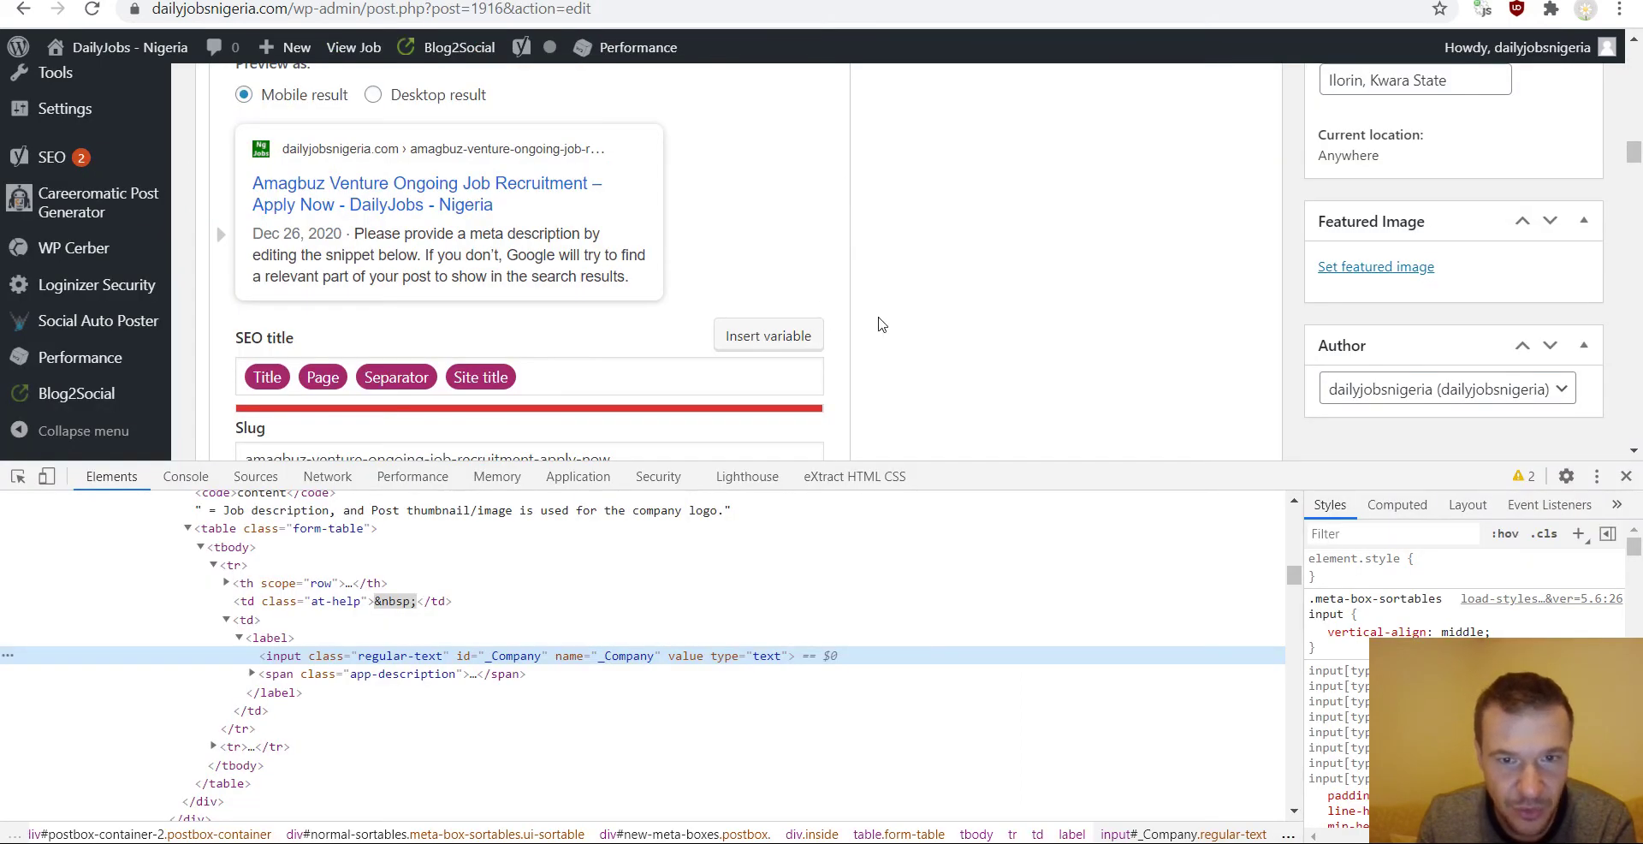
- Switch to the Amagbuz Venture job's edit page, close the HTML inspector and look through the page for other fields to map
{"action": "scroll", "coordinate": [881, 323], "scroll_direction": "down", "scroll_amount": 15}
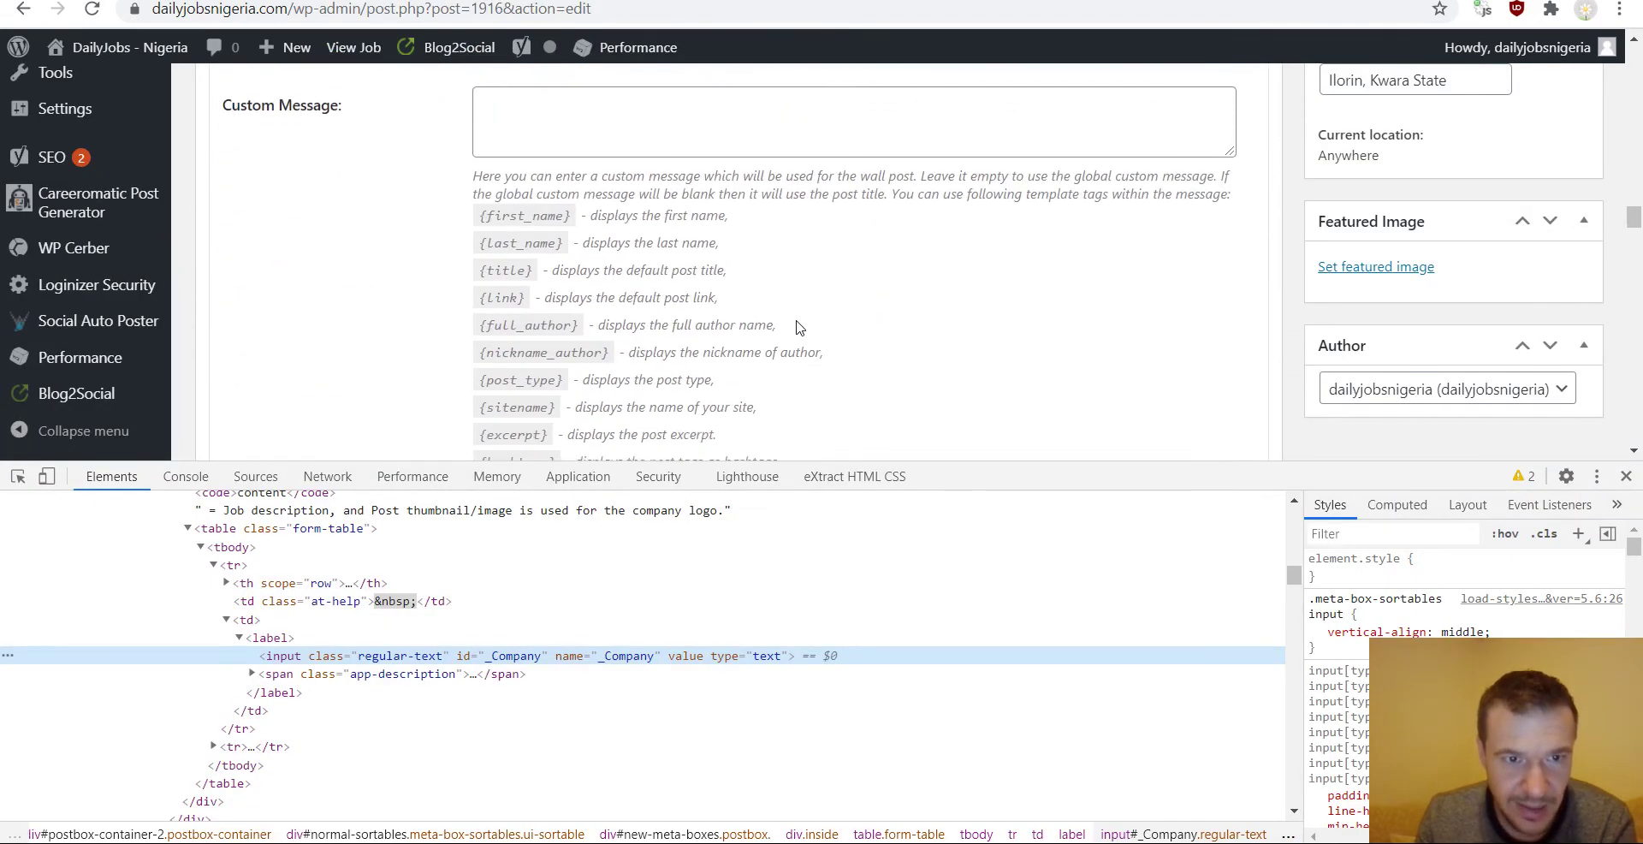
{"action": "scroll", "coordinate": [795, 328], "scroll_direction": "down", "scroll_amount": 10}
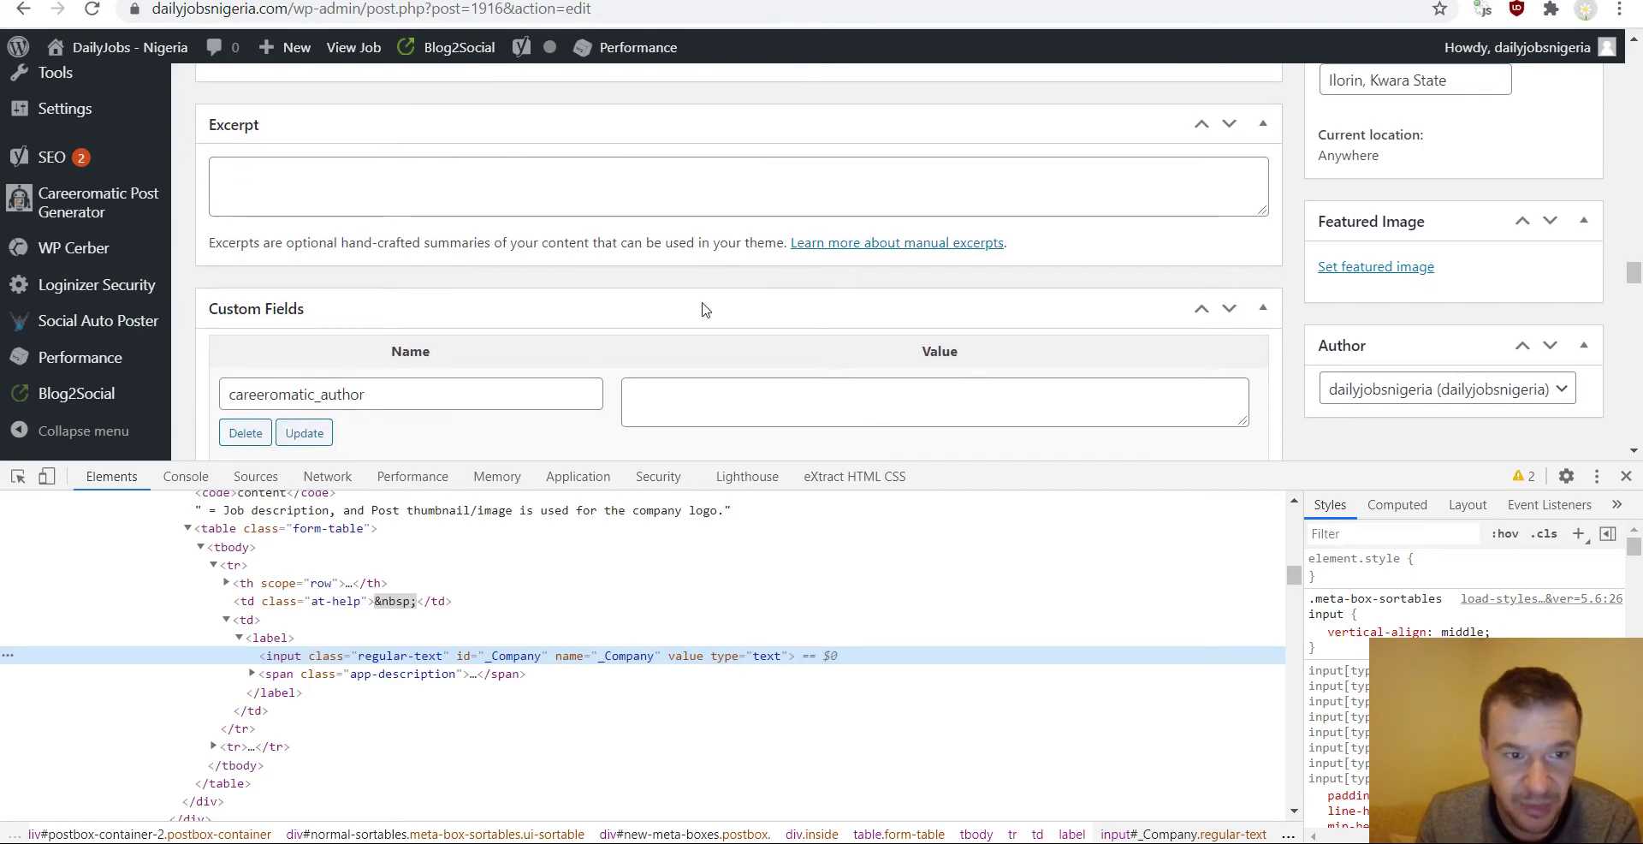
{"action": "scroll", "coordinate": [704, 309], "scroll_direction": "down", "scroll_amount": 12}
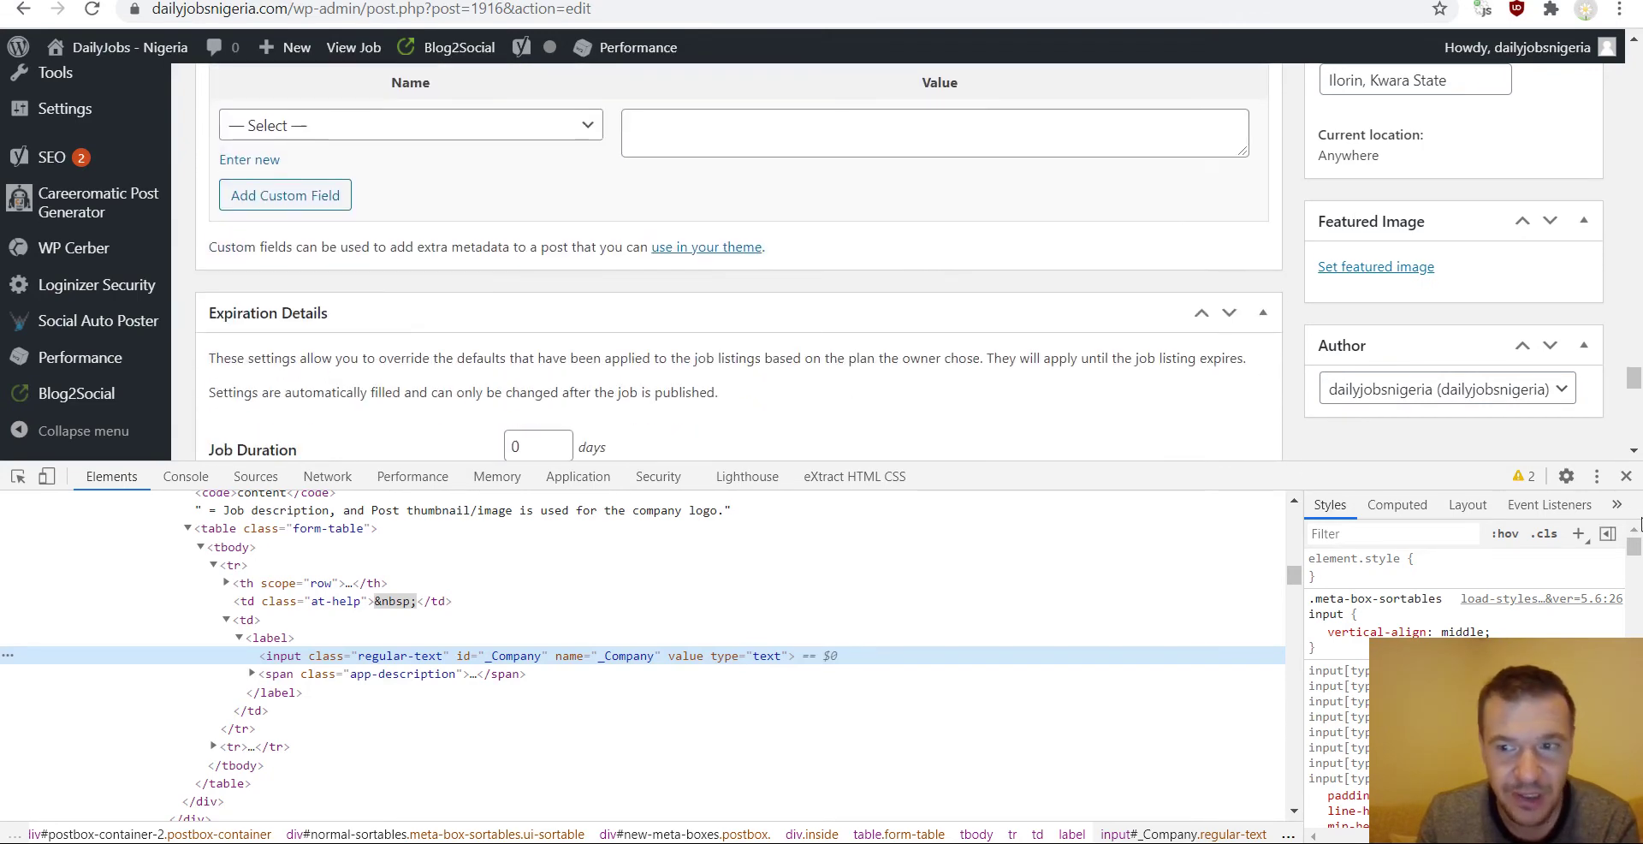
{"action": "left_click", "coordinate": [1625, 475]}
{"action": "scroll", "coordinate": [600, 427], "scroll_direction": "down", "scroll_amount": 3}
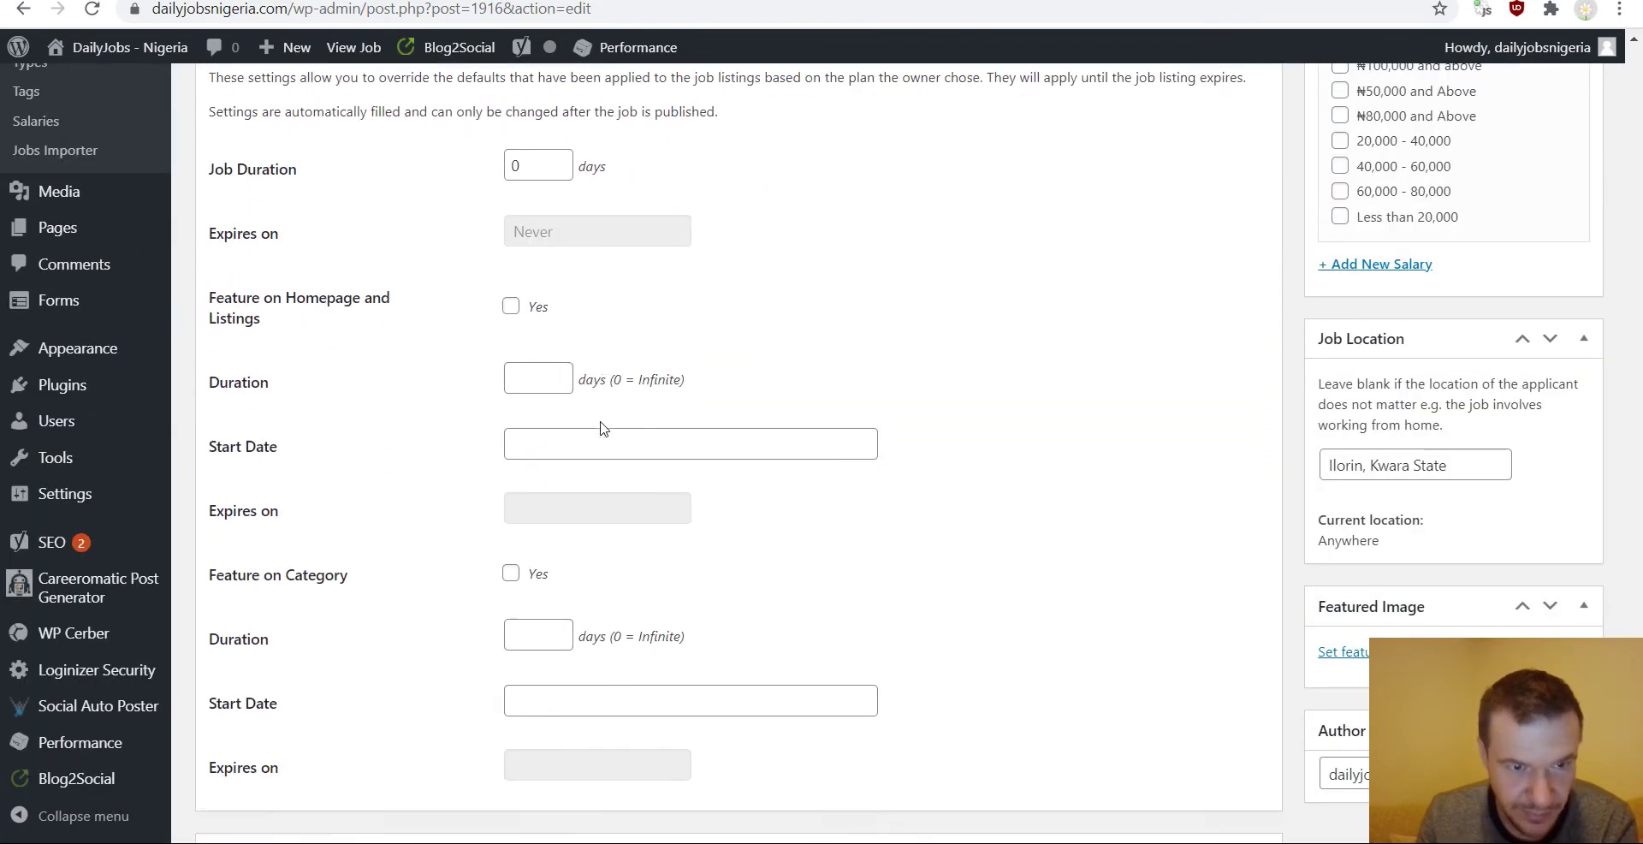
{"action": "scroll", "coordinate": [601, 429], "scroll_direction": "down", "scroll_amount": 5}
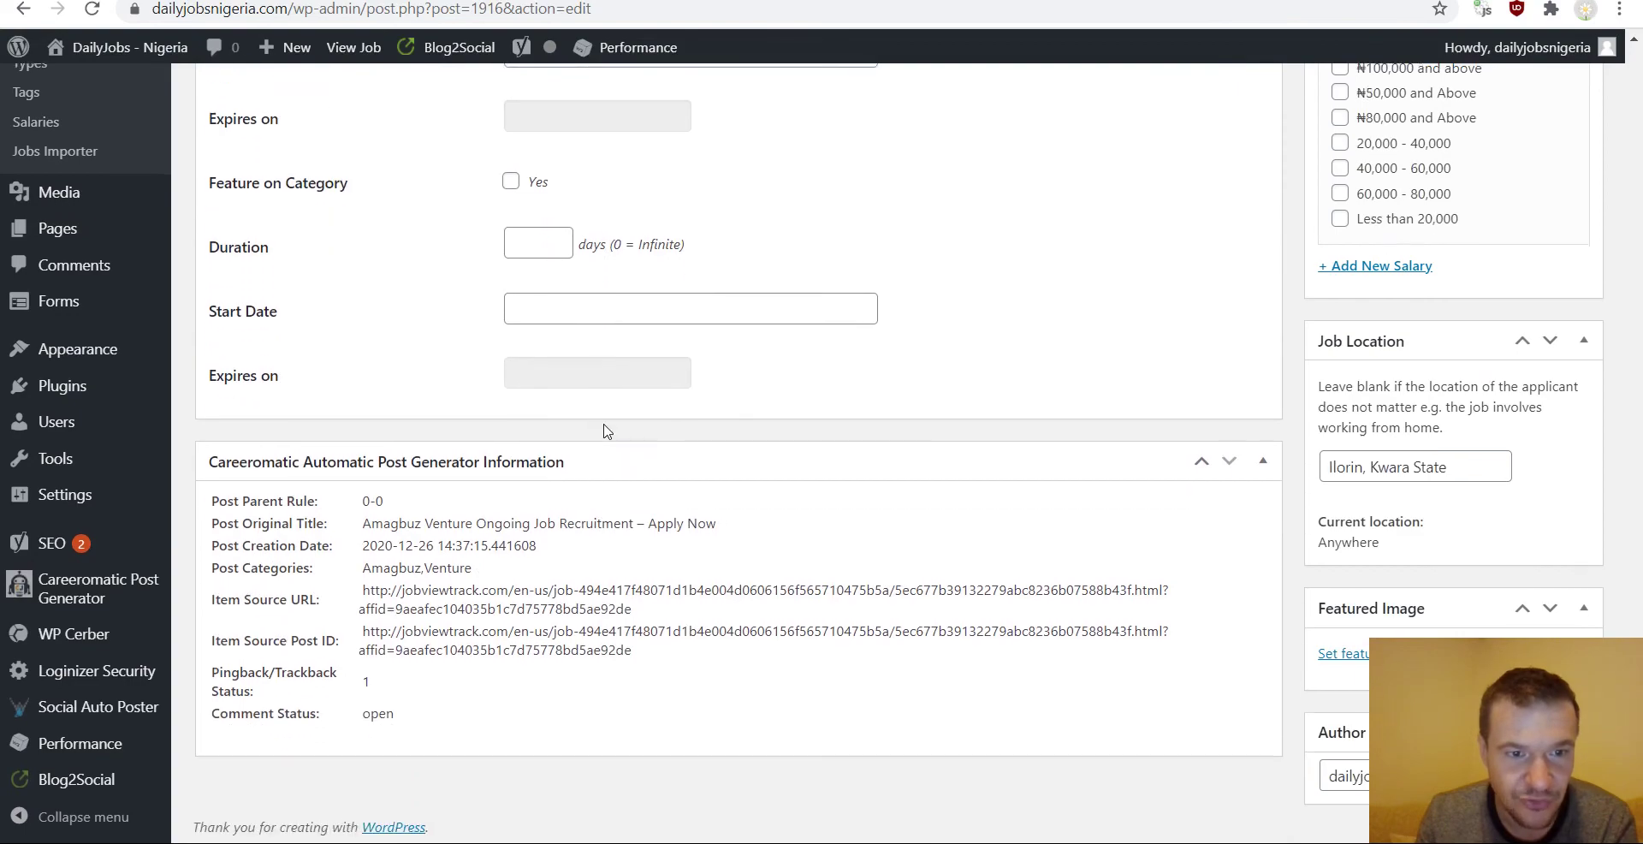
{"action": "scroll", "coordinate": [603, 430], "scroll_direction": "up", "scroll_amount": 20}
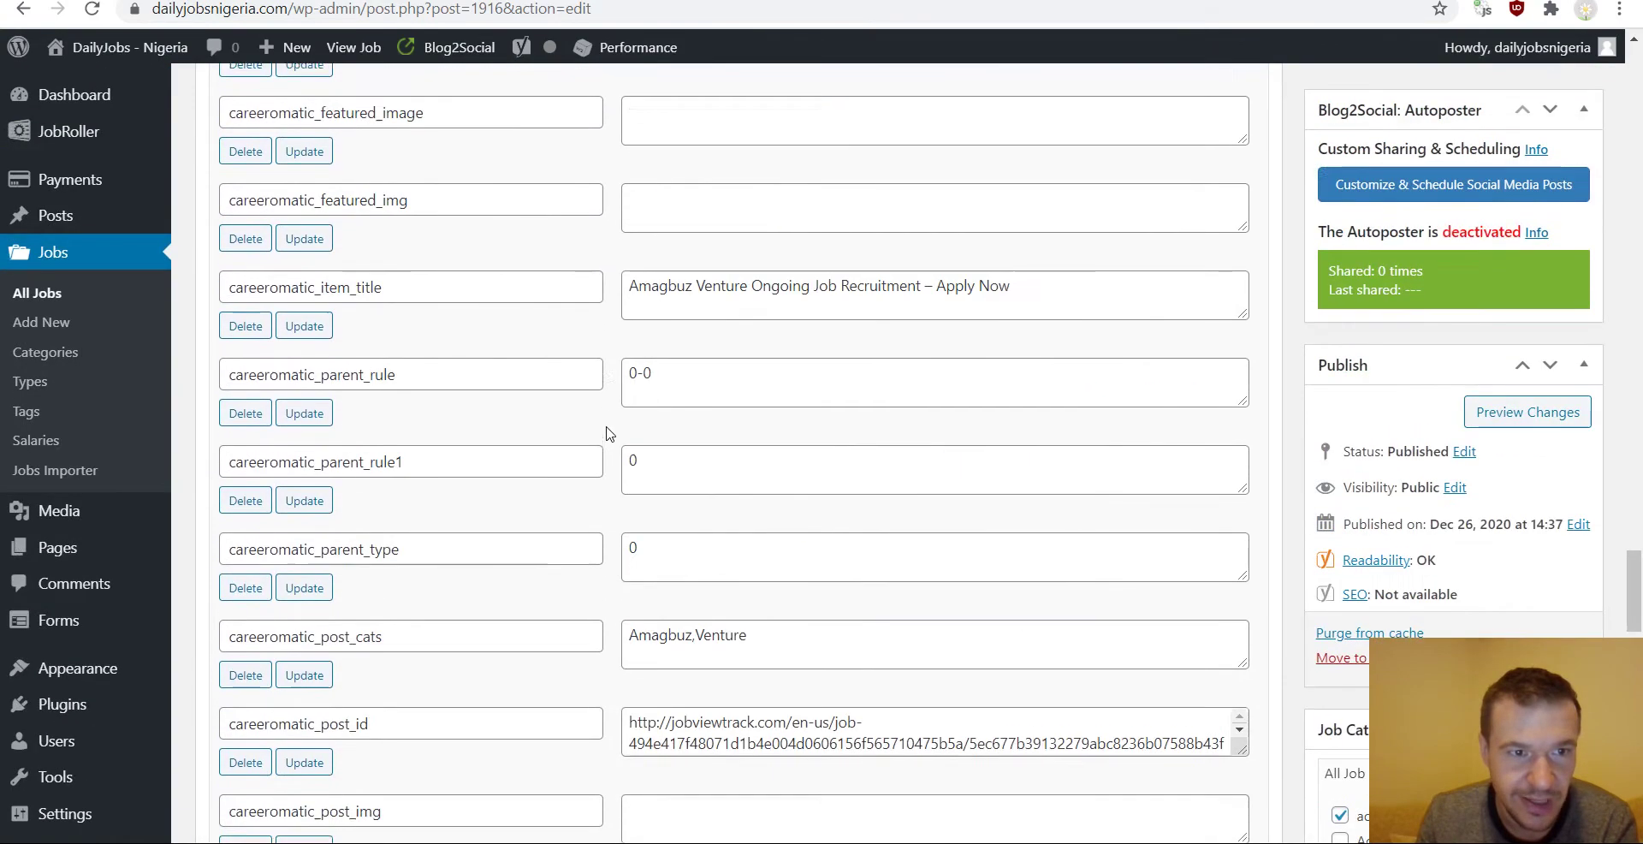
{"action": "scroll", "coordinate": [607, 433], "scroll_direction": "up", "scroll_amount": 15}
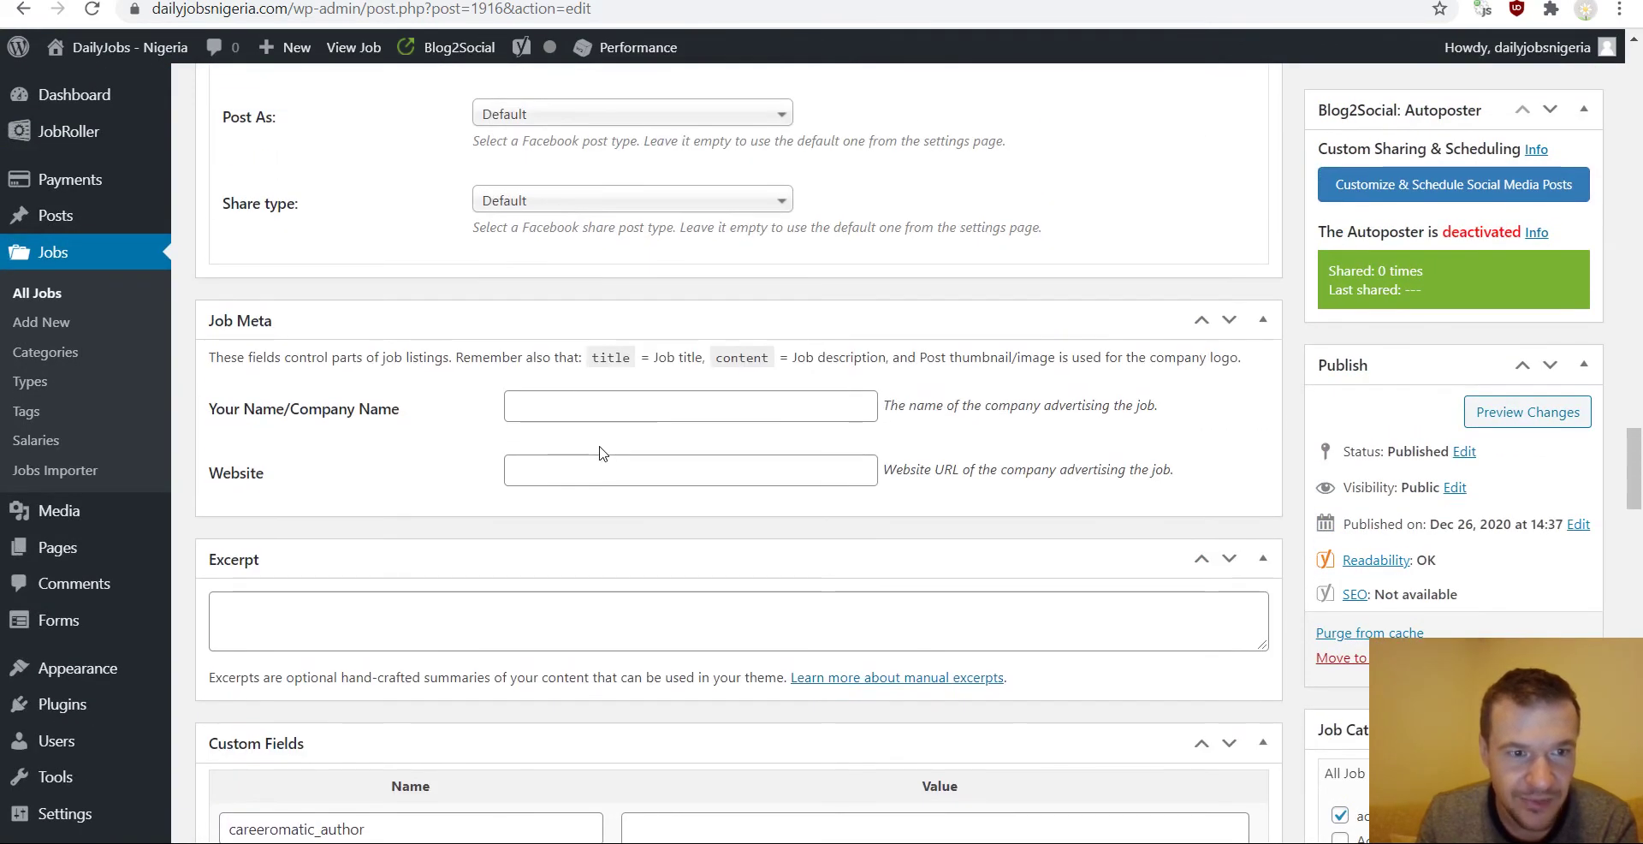
{"action": "scroll", "coordinate": [599, 453], "scroll_direction": "up", "scroll_amount": 10}
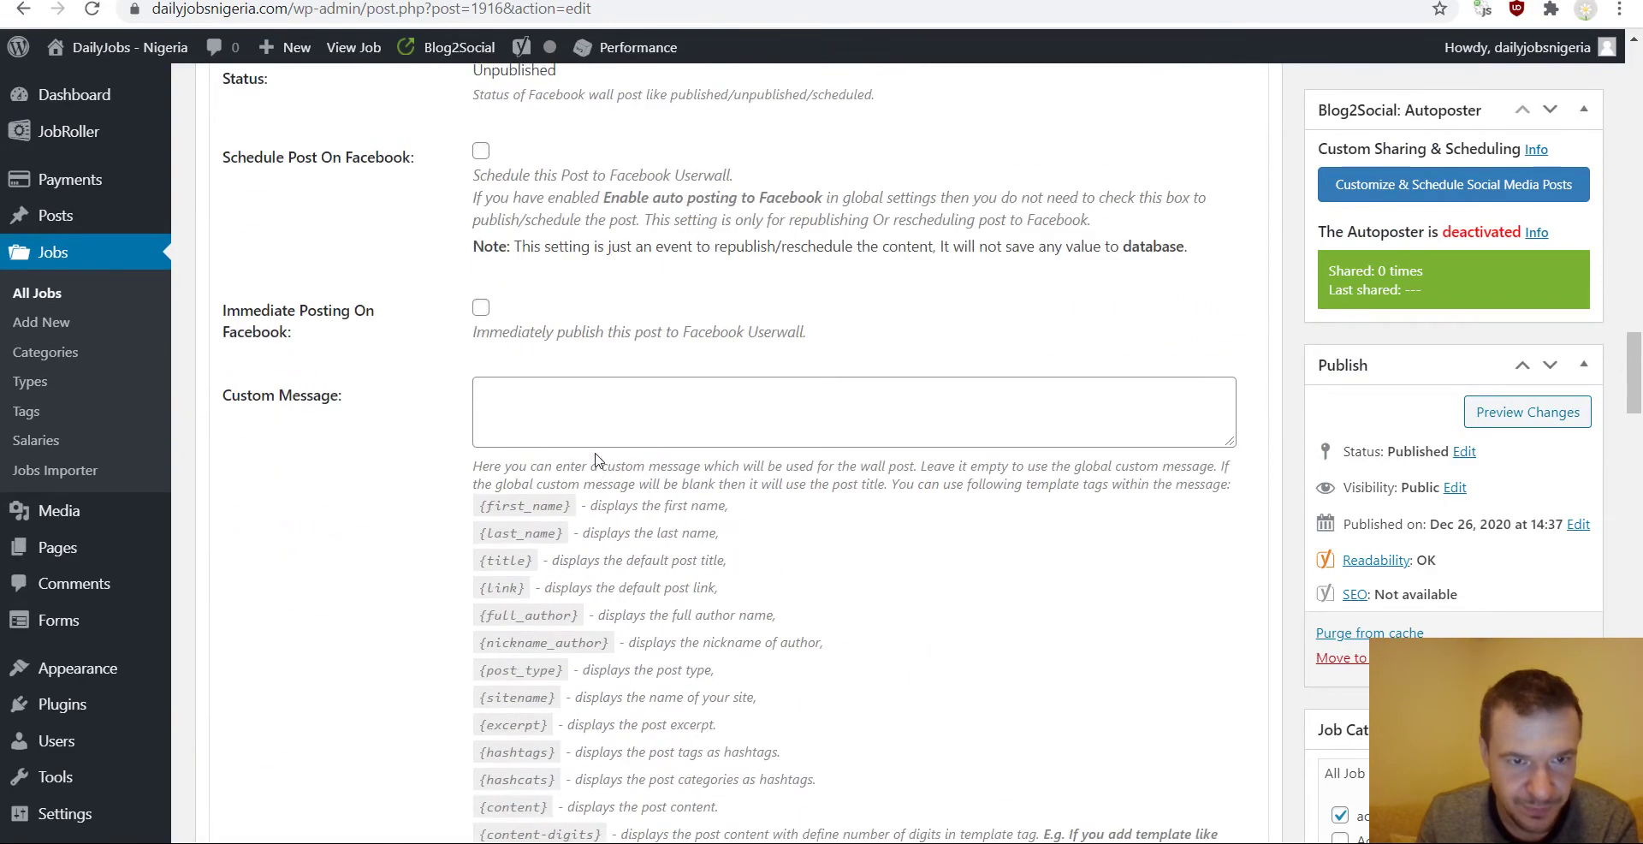
{"action": "scroll", "coordinate": [597, 459], "scroll_direction": "up", "scroll_amount": 4}
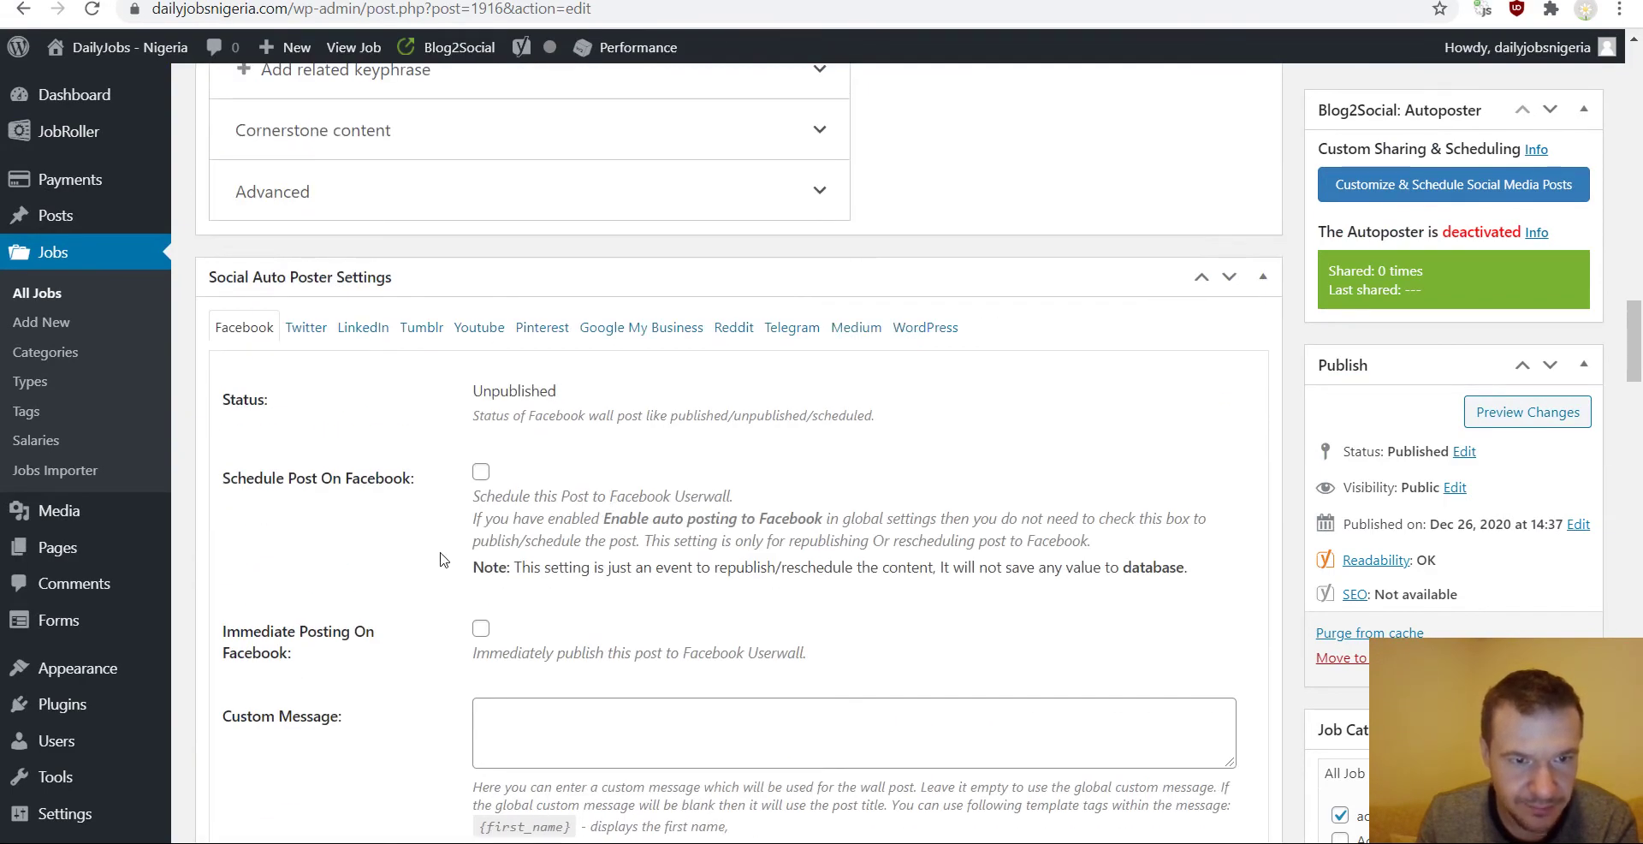
{"action": "scroll", "coordinate": [440, 559], "scroll_direction": "up", "scroll_amount": 12}
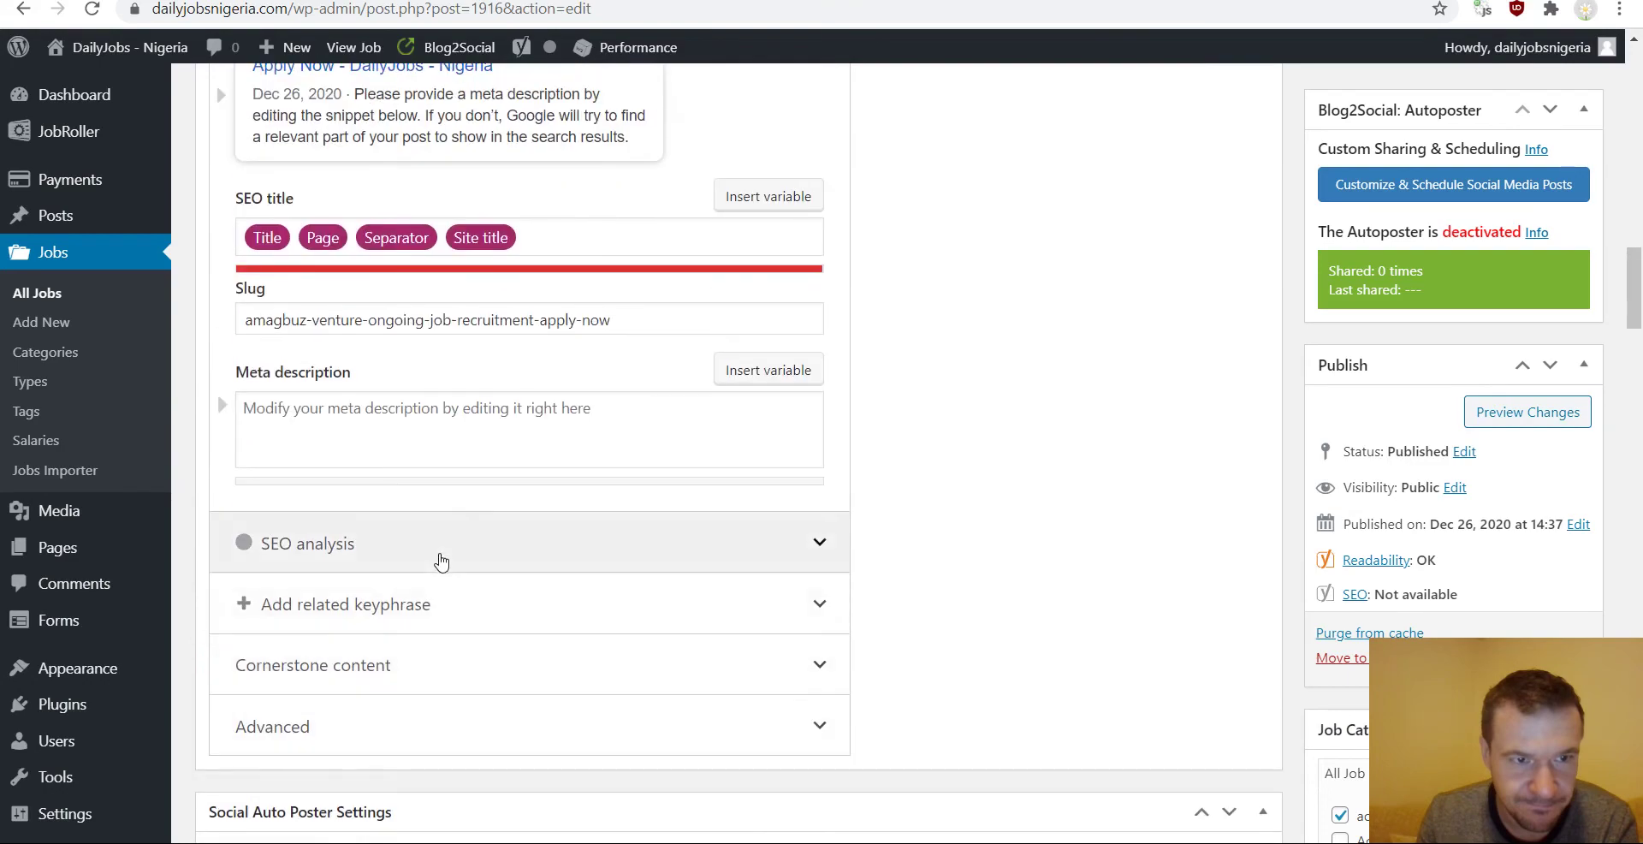
{"action": "scroll", "coordinate": [440, 559], "scroll_direction": "up", "scroll_amount": 6}
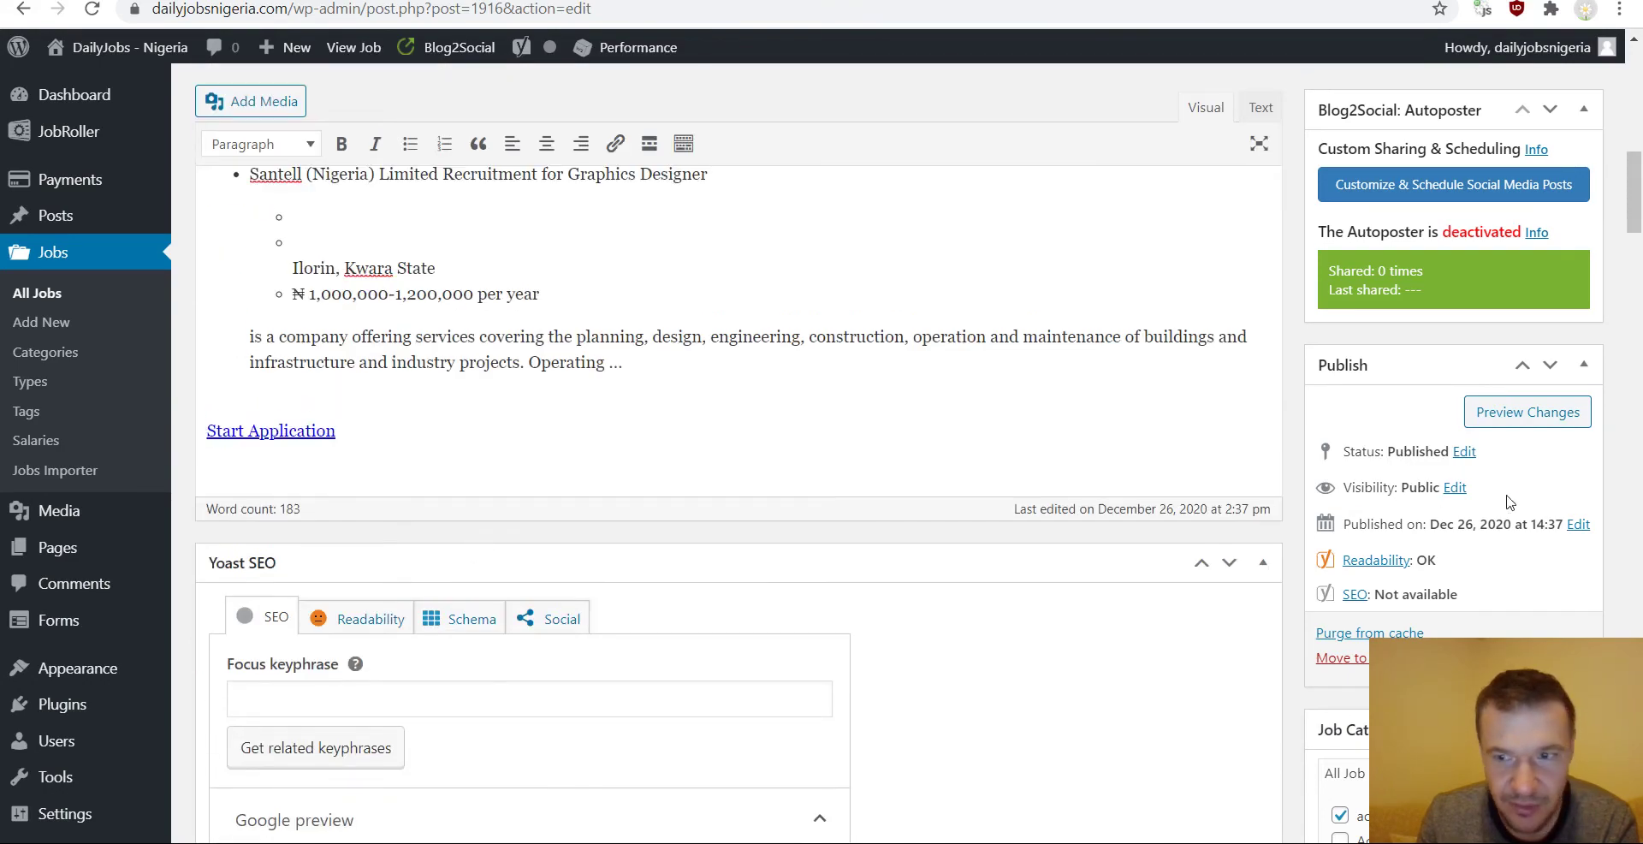
- Inspect the HTML of the address input in the job's Job Location section
{"action": "scroll", "coordinate": [1509, 502], "scroll_direction": "down", "scroll_amount": 5}
{"action": "scroll", "coordinate": [1403, 488], "scroll_direction": "down", "scroll_amount": 3}
{"action": "scroll", "coordinate": [1306, 497], "scroll_direction": "down", "scroll_amount": 3}
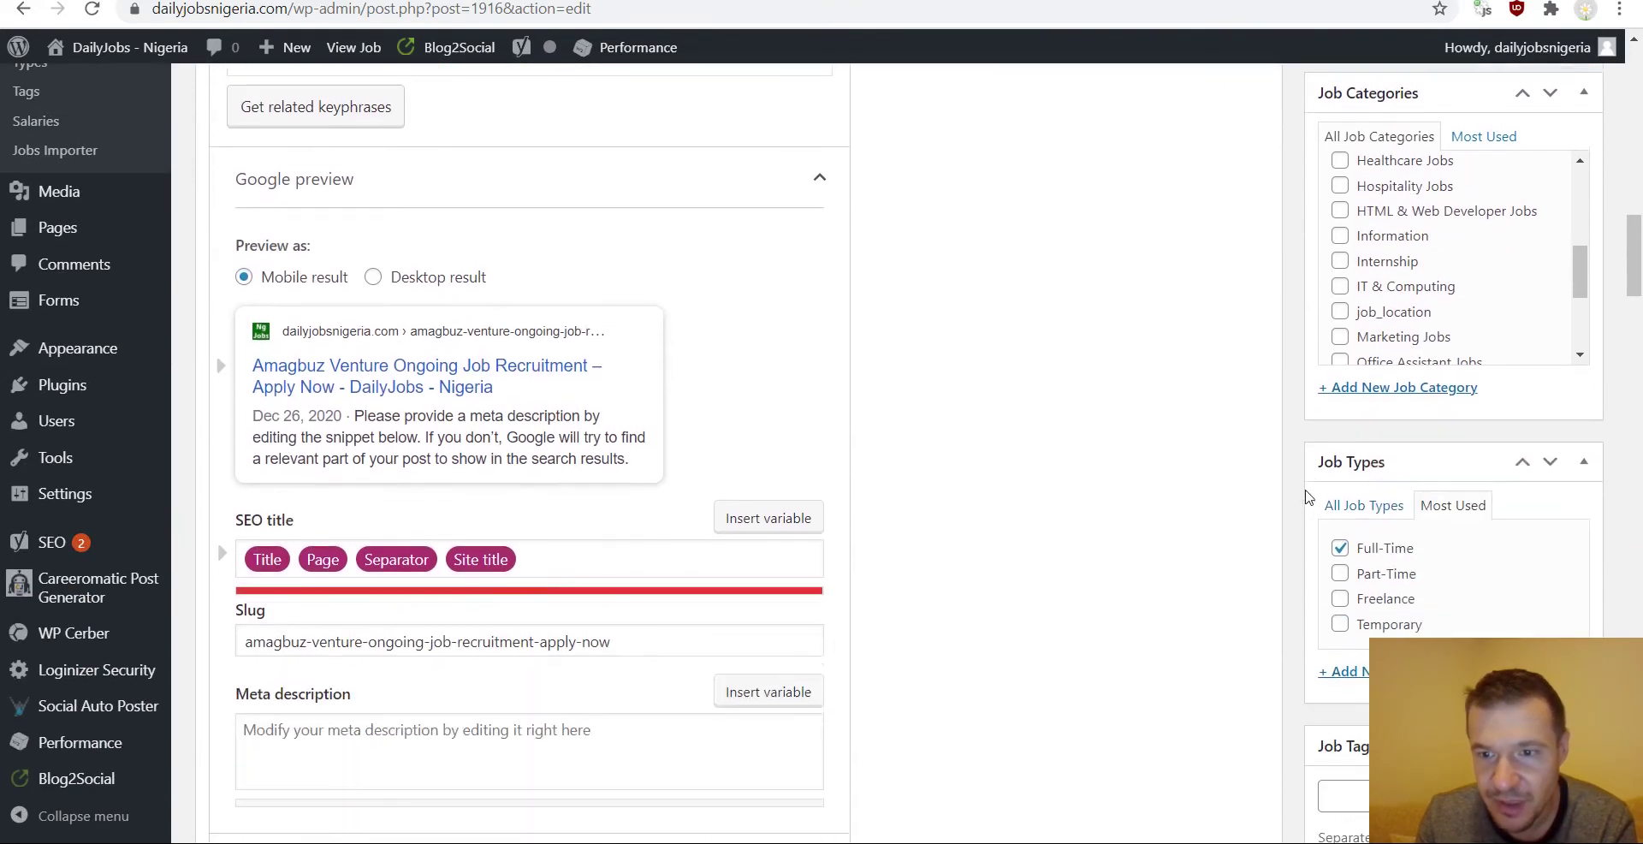
{"action": "scroll", "coordinate": [1307, 497], "scroll_direction": "down", "scroll_amount": 5}
{"action": "scroll", "coordinate": [1302, 403], "scroll_direction": "down", "scroll_amount": 4}
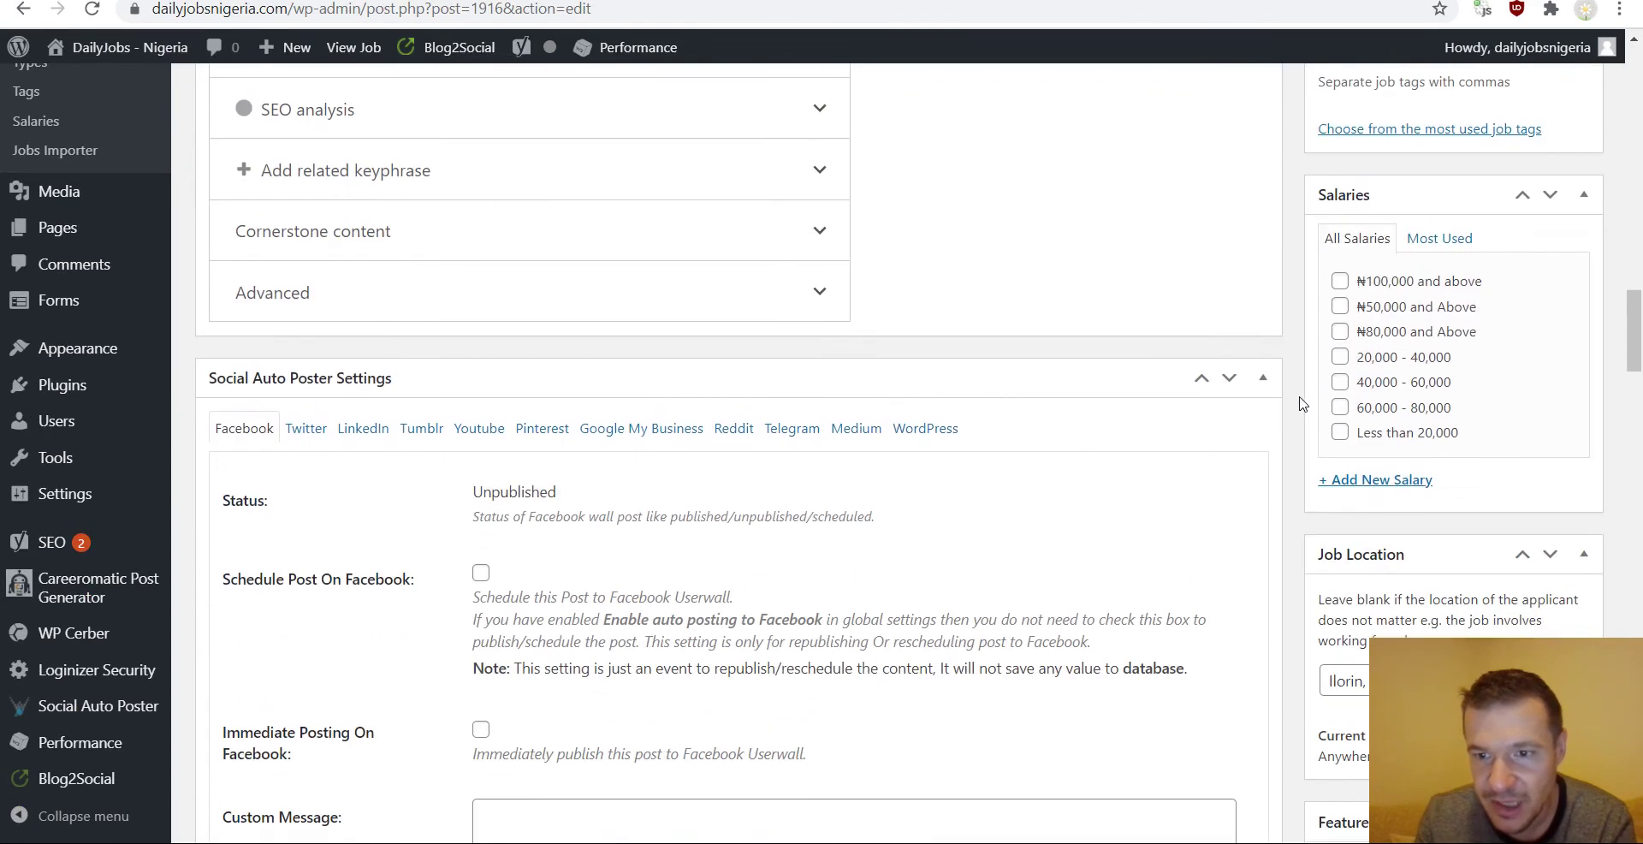
{"action": "scroll", "coordinate": [1299, 403], "scroll_direction": "down", "scroll_amount": 5}
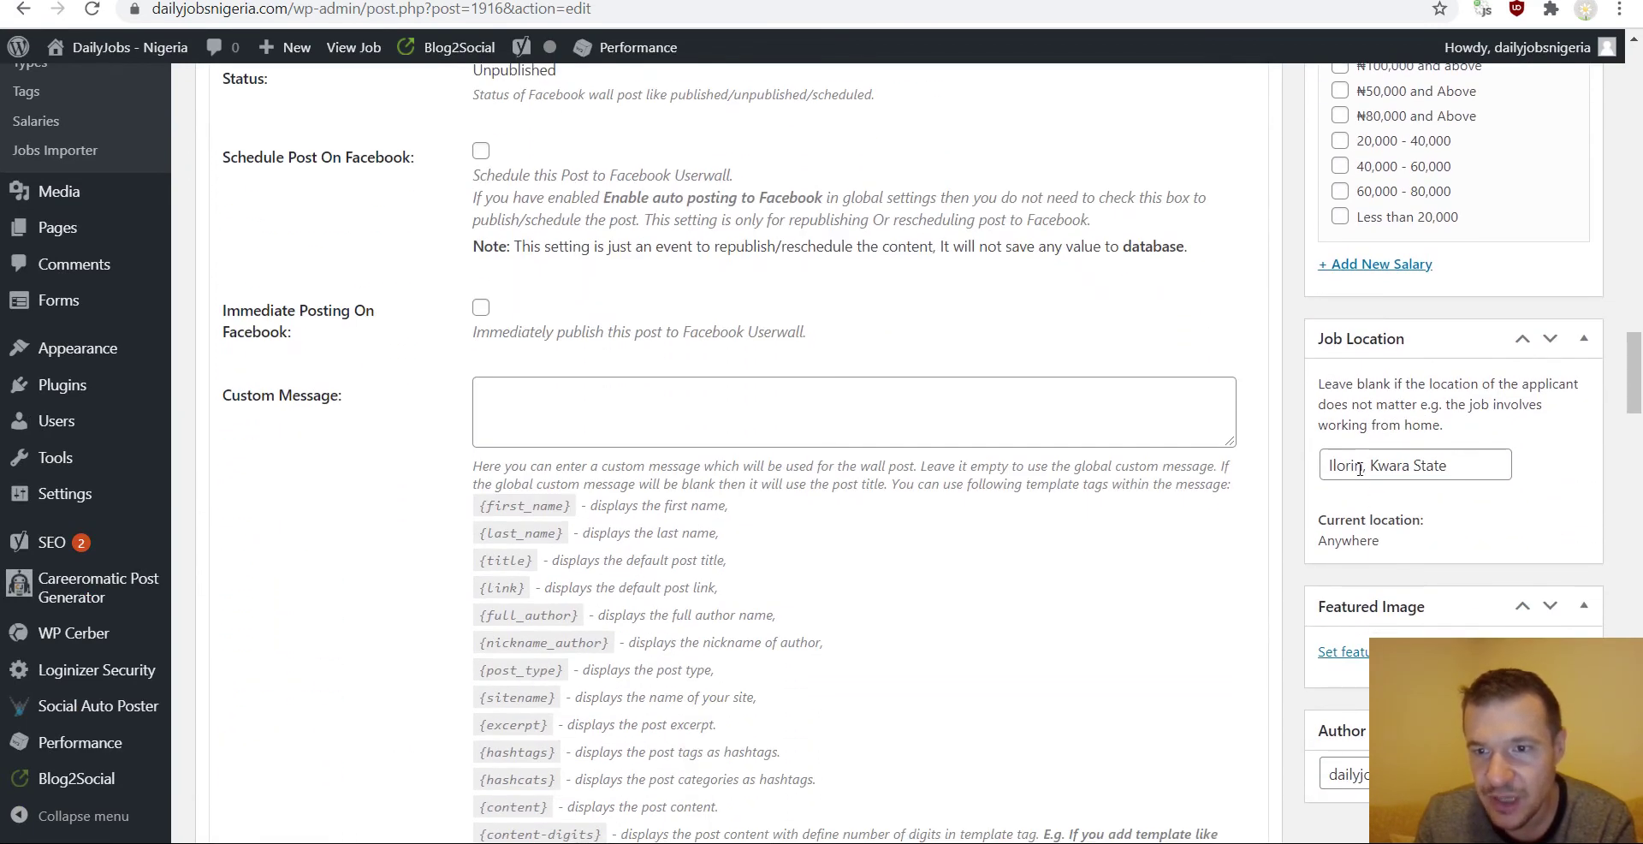
{"action": "right_click", "coordinate": [1358, 468]}
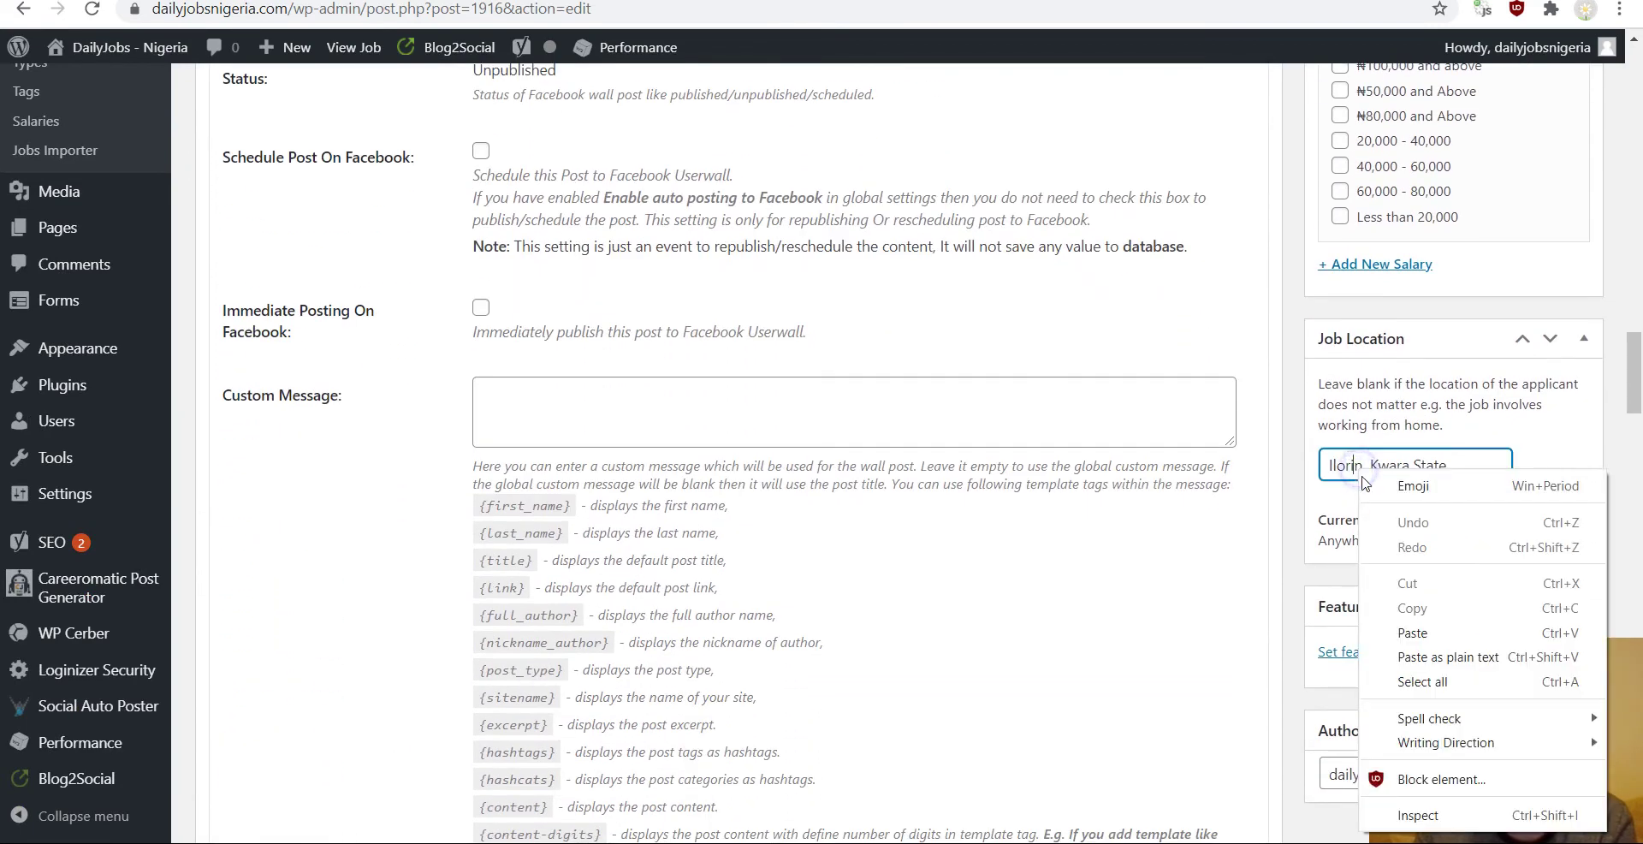
{"action": "left_click", "coordinate": [1410, 816]}
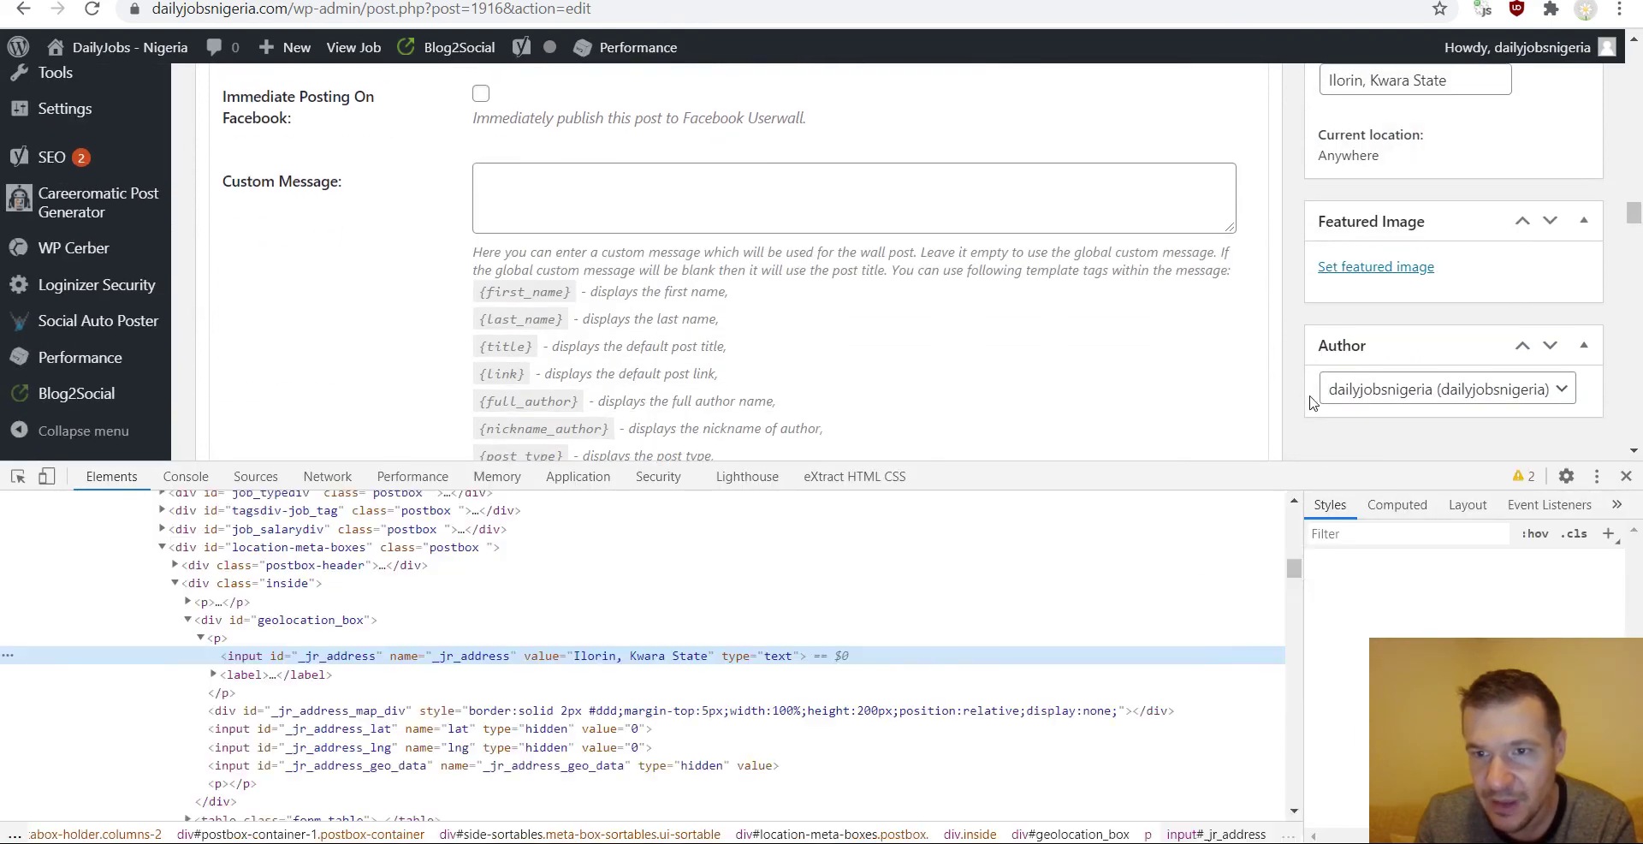
{"action": "scroll", "coordinate": [1313, 403], "scroll_direction": "up", "scroll_amount": 4}
{"action": "scroll", "coordinate": [960, 444], "scroll_direction": "down", "scroll_amount": 2}
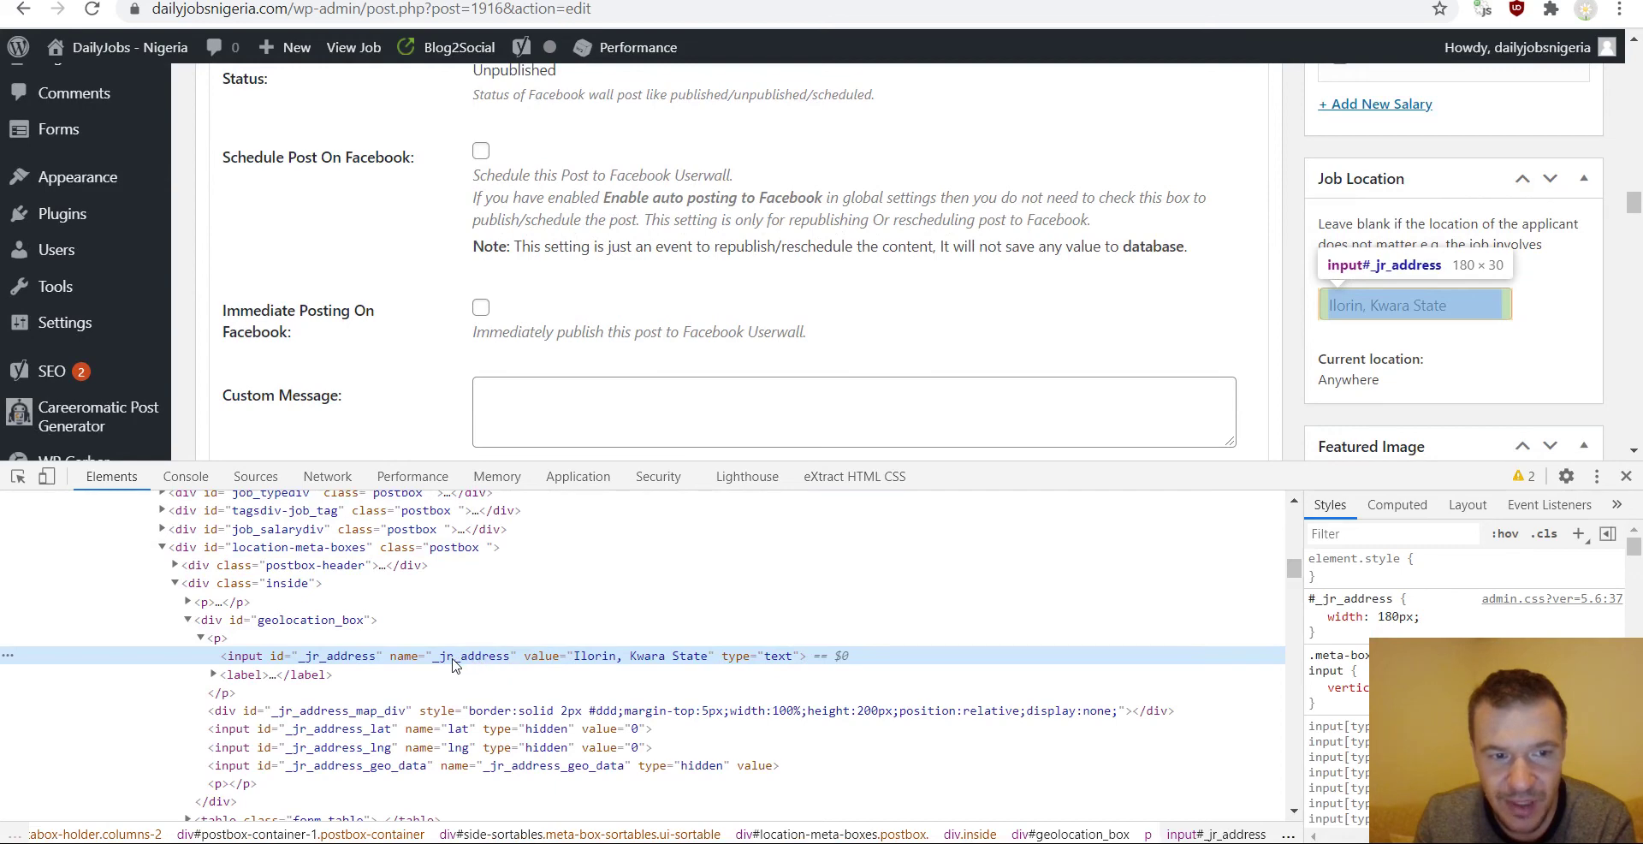
- Copy the address input's id from the HTML and append "_jr_address=>" to the new rule's post custom fields
{"action": "double_click", "coordinate": [315, 657]}
{"action": "key", "text": "ctrl+c"}
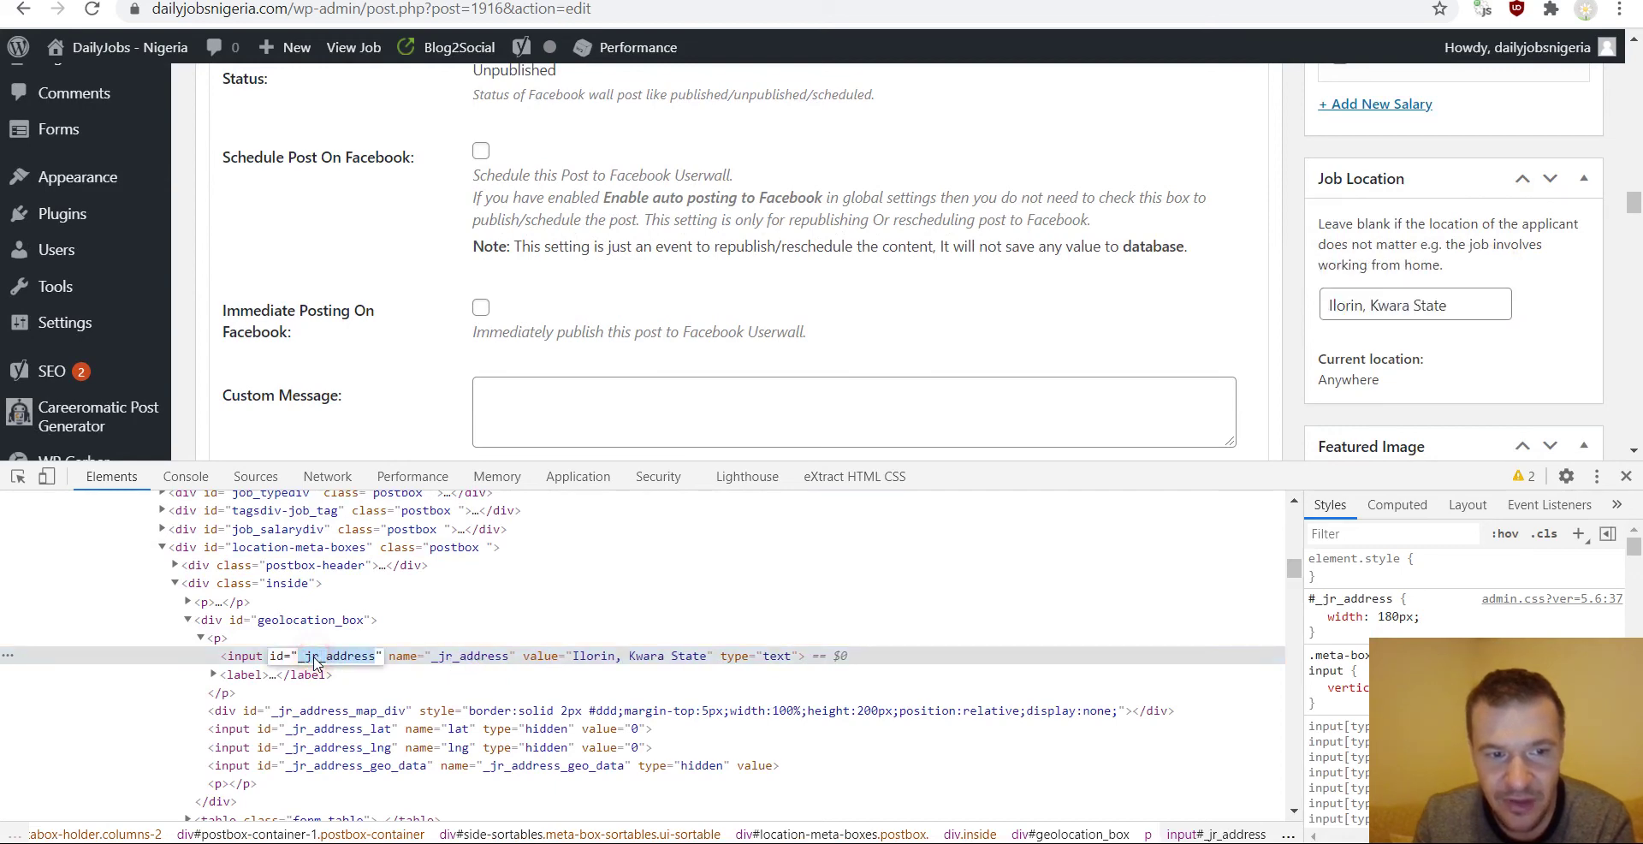
{"action": "right_click", "coordinate": [1362, 299]}
{"action": "left_click", "coordinate": [1408, 649]}
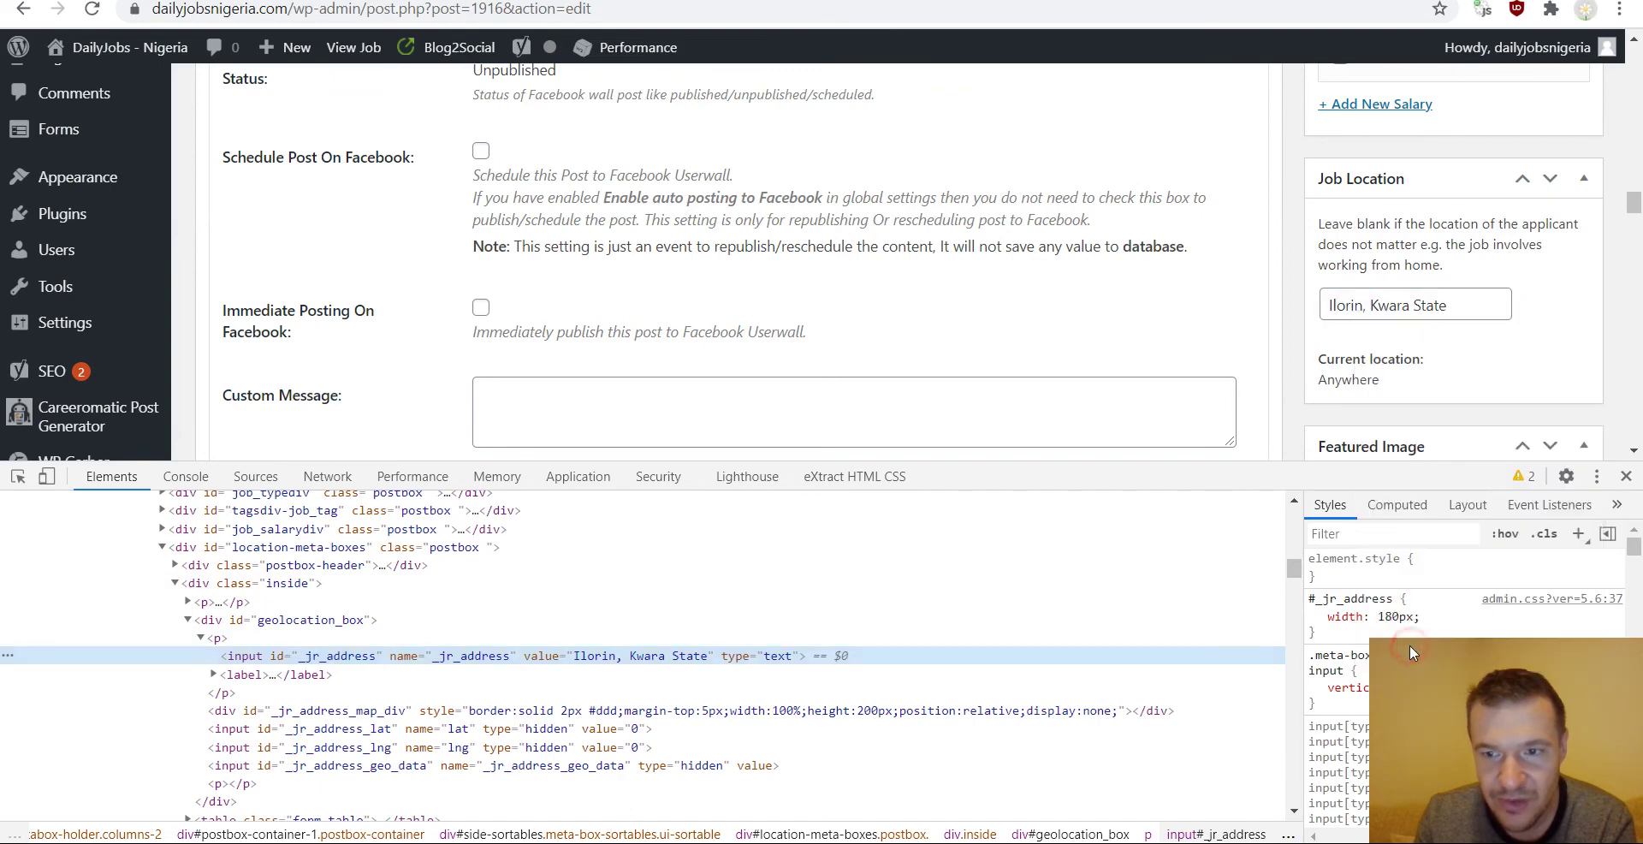
{"action": "double_click", "coordinate": [313, 656]}
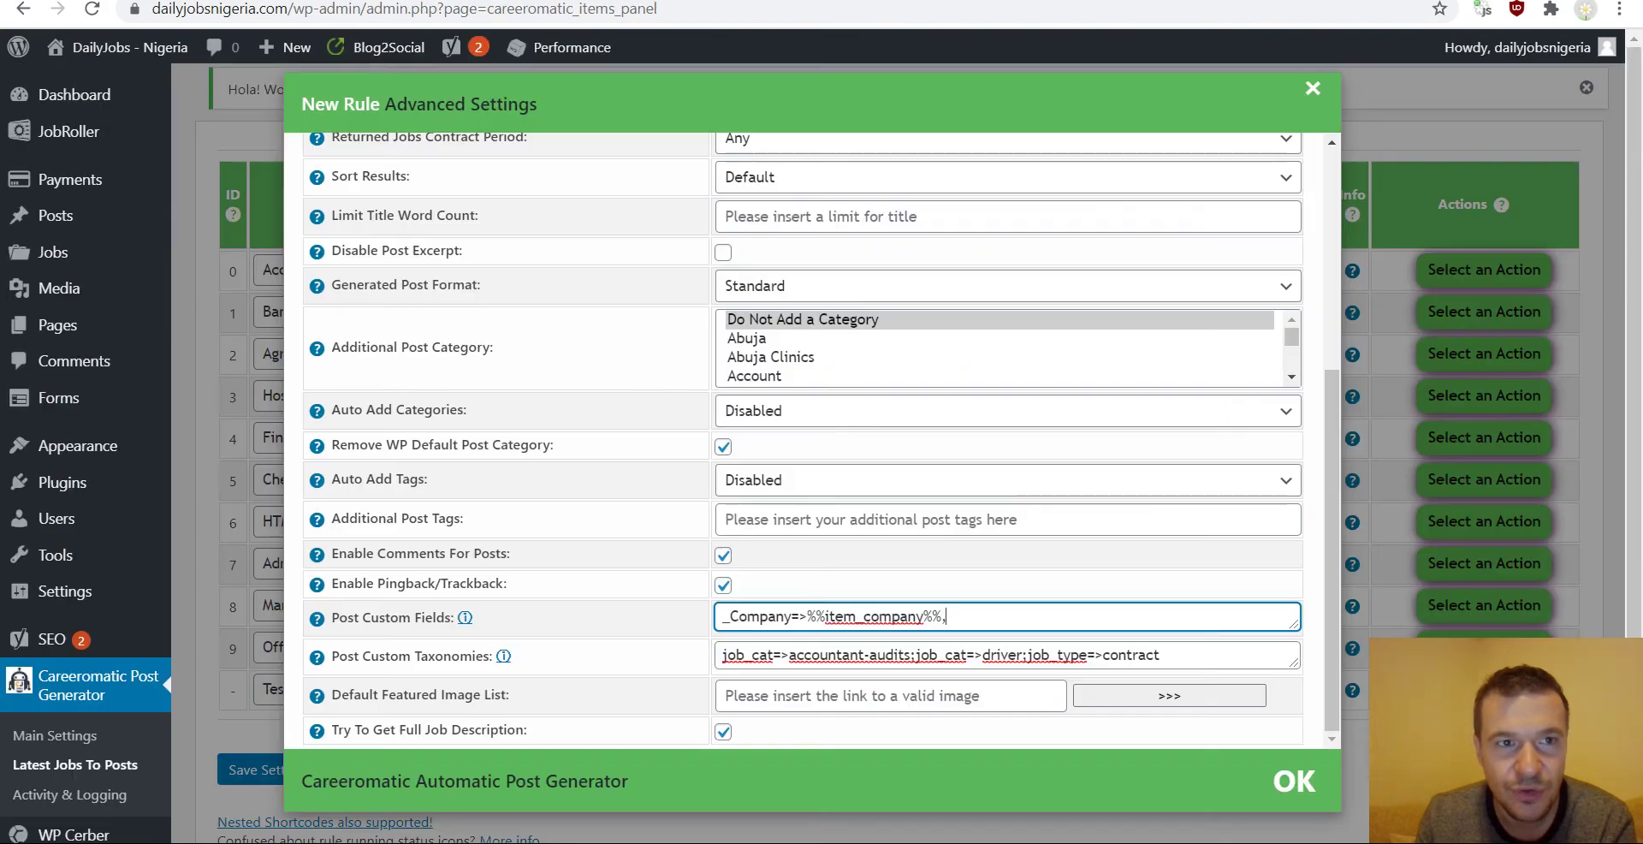
{"action": "key", "text": "ctrl+v"}
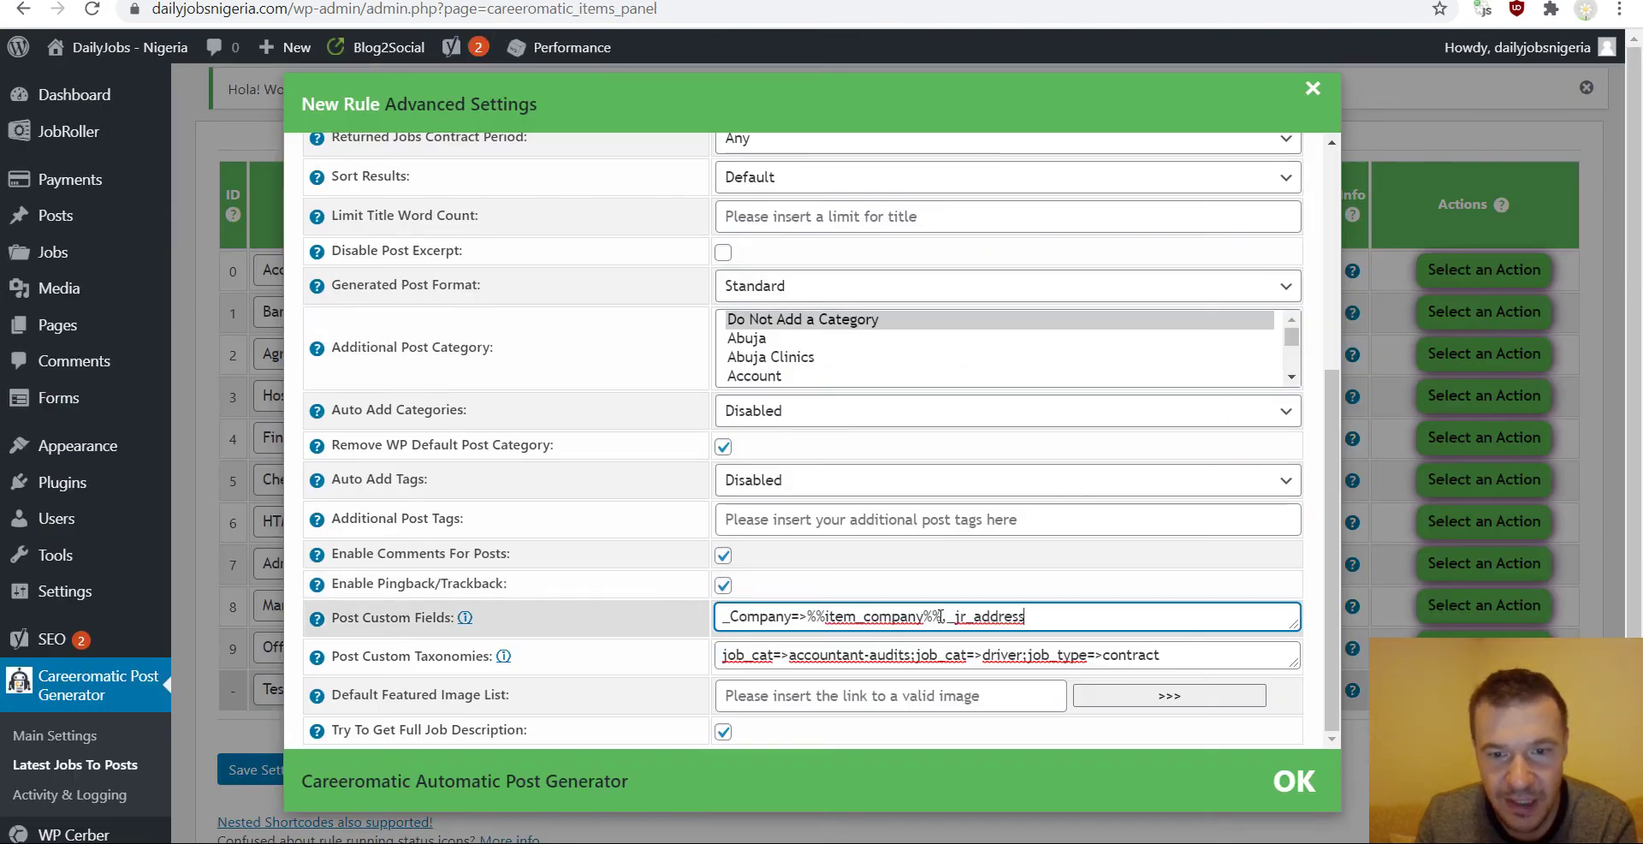
{"action": "left_click", "coordinate": [1061, 616]}
{"action": "type", "text": "=>"}
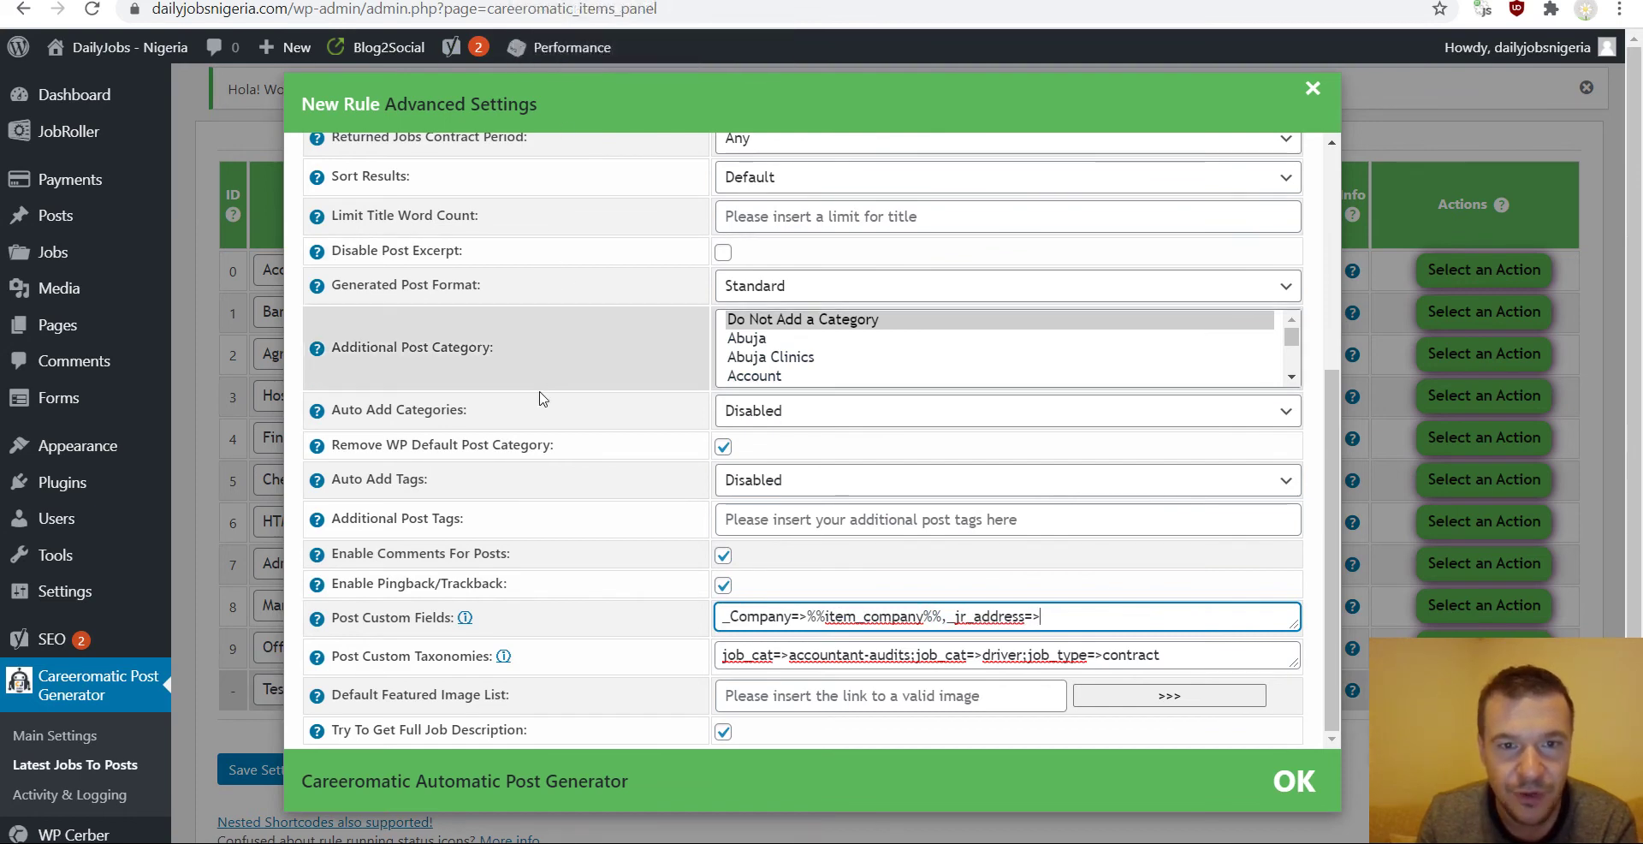
- Copy the %%item_location%% shortcode from the post content help into the _jr_address custom field mapping, and save the new Tester rule
{"action": "scroll", "coordinate": [494, 470], "scroll_direction": "up", "scroll_amount": 4}
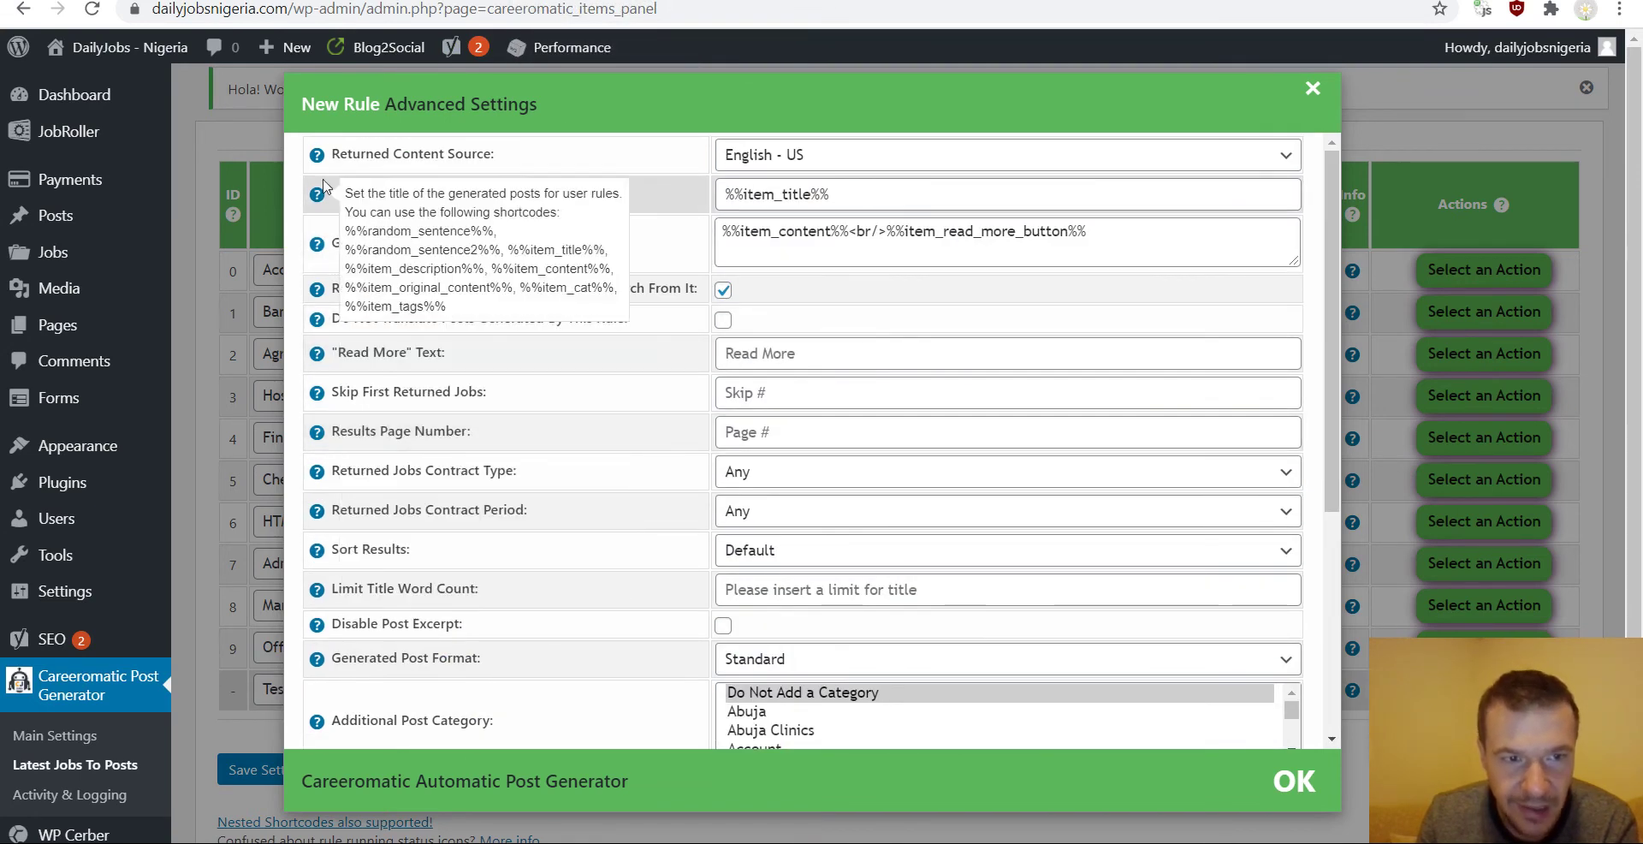
{"action": "mouse_move", "coordinate": [324, 240]}
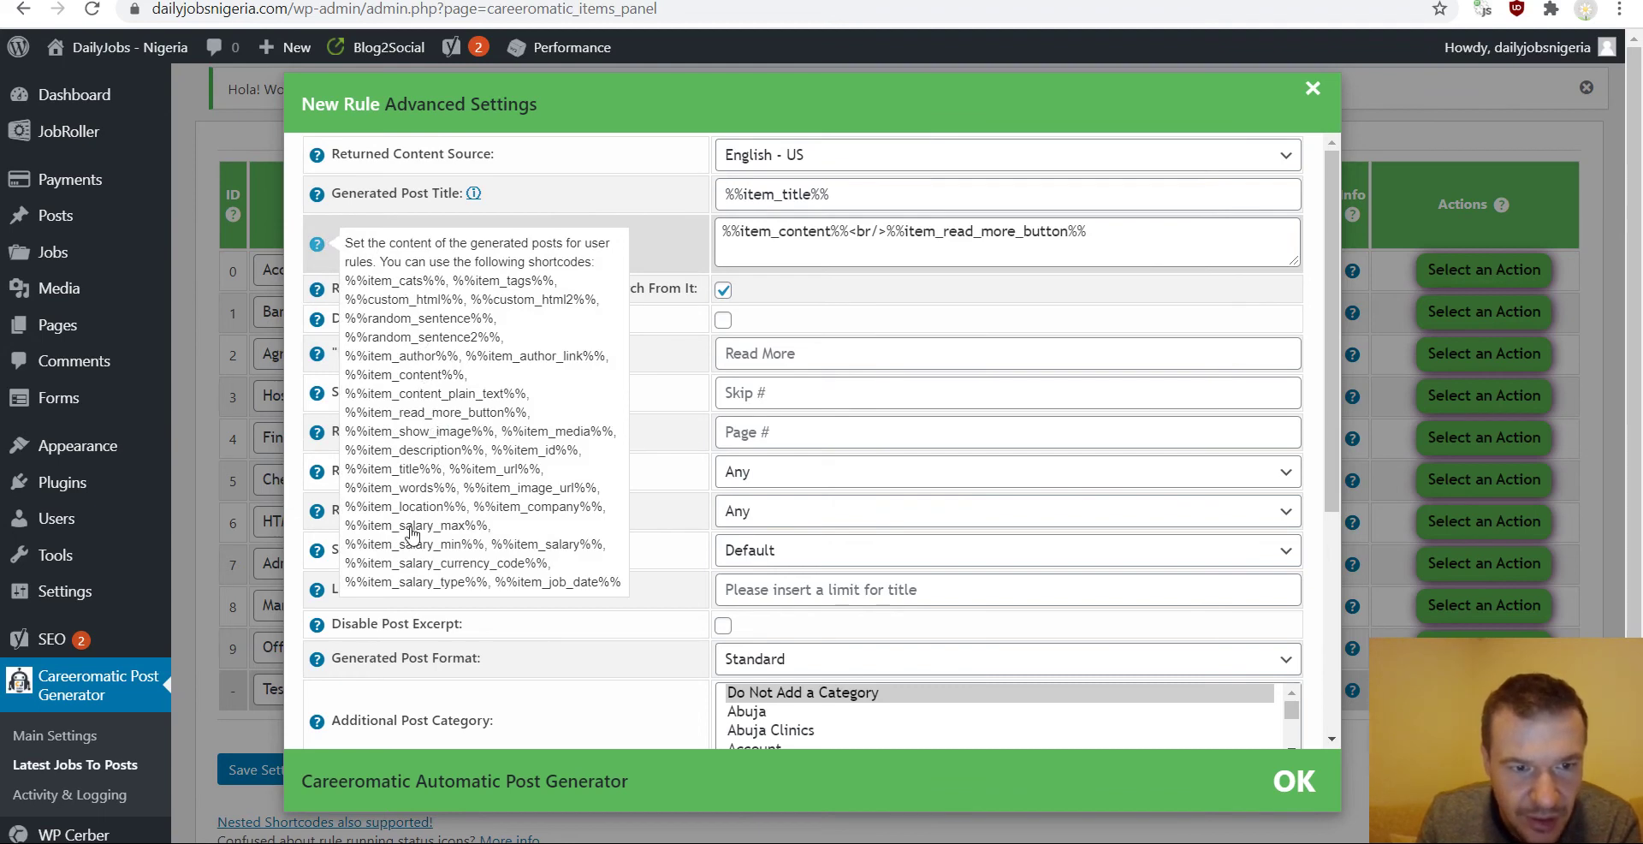
{"action": "left_click_drag", "start_coordinate": [346, 511], "coordinate": [467, 513]}
{"action": "key", "text": "ctrl+c"}
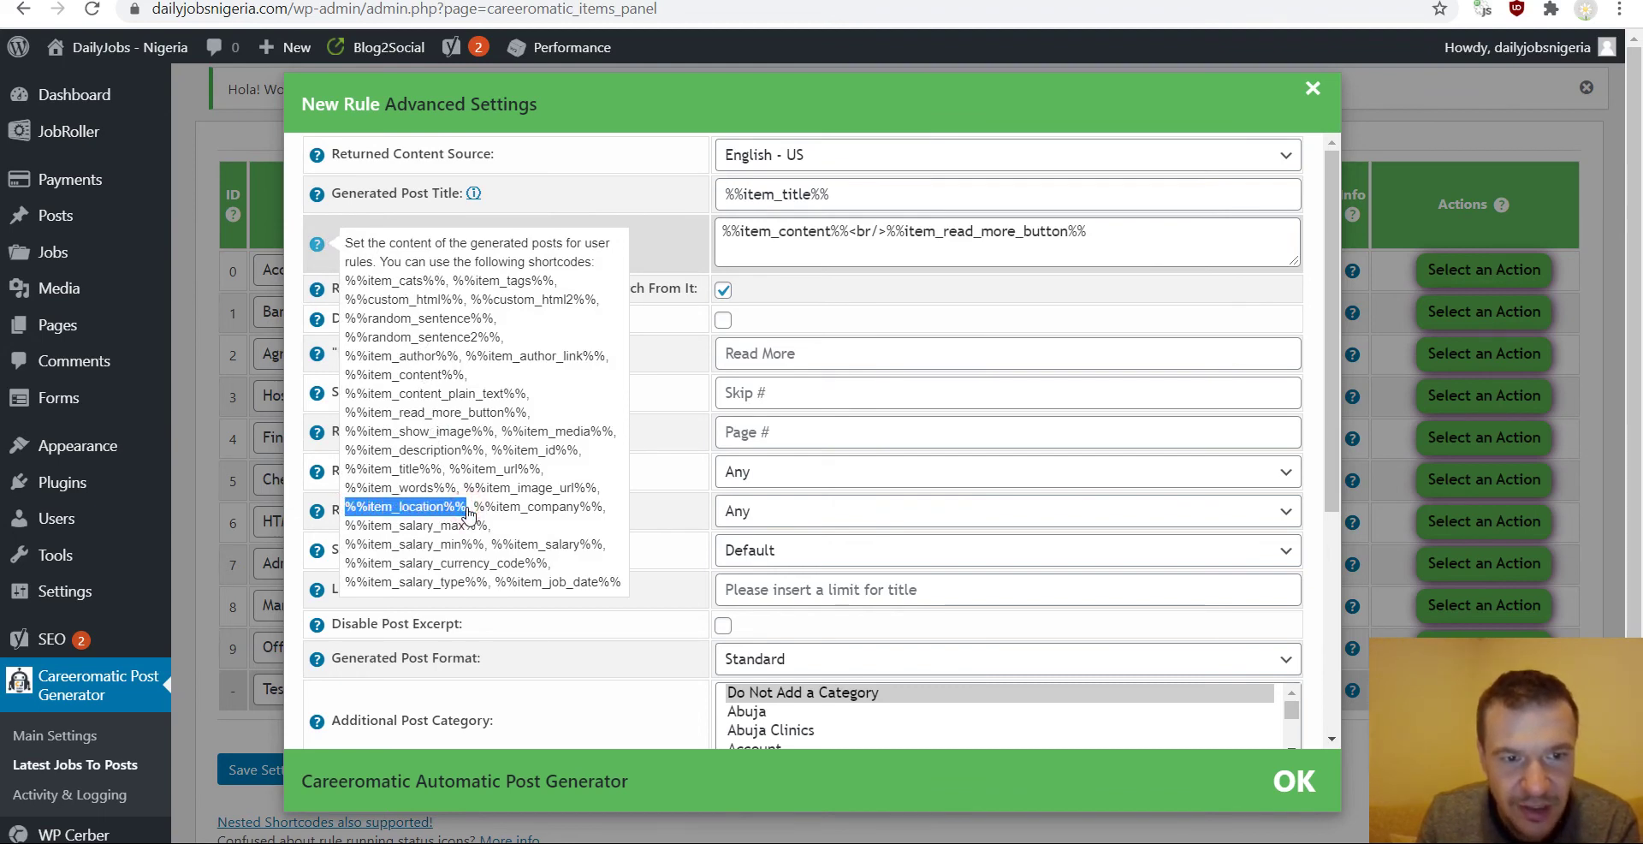
{"action": "scroll", "coordinate": [1010, 427], "scroll_direction": "down", "scroll_amount": 6}
{"action": "left_click", "coordinate": [1072, 614]}
{"action": "key", "text": "ctrl+v"}
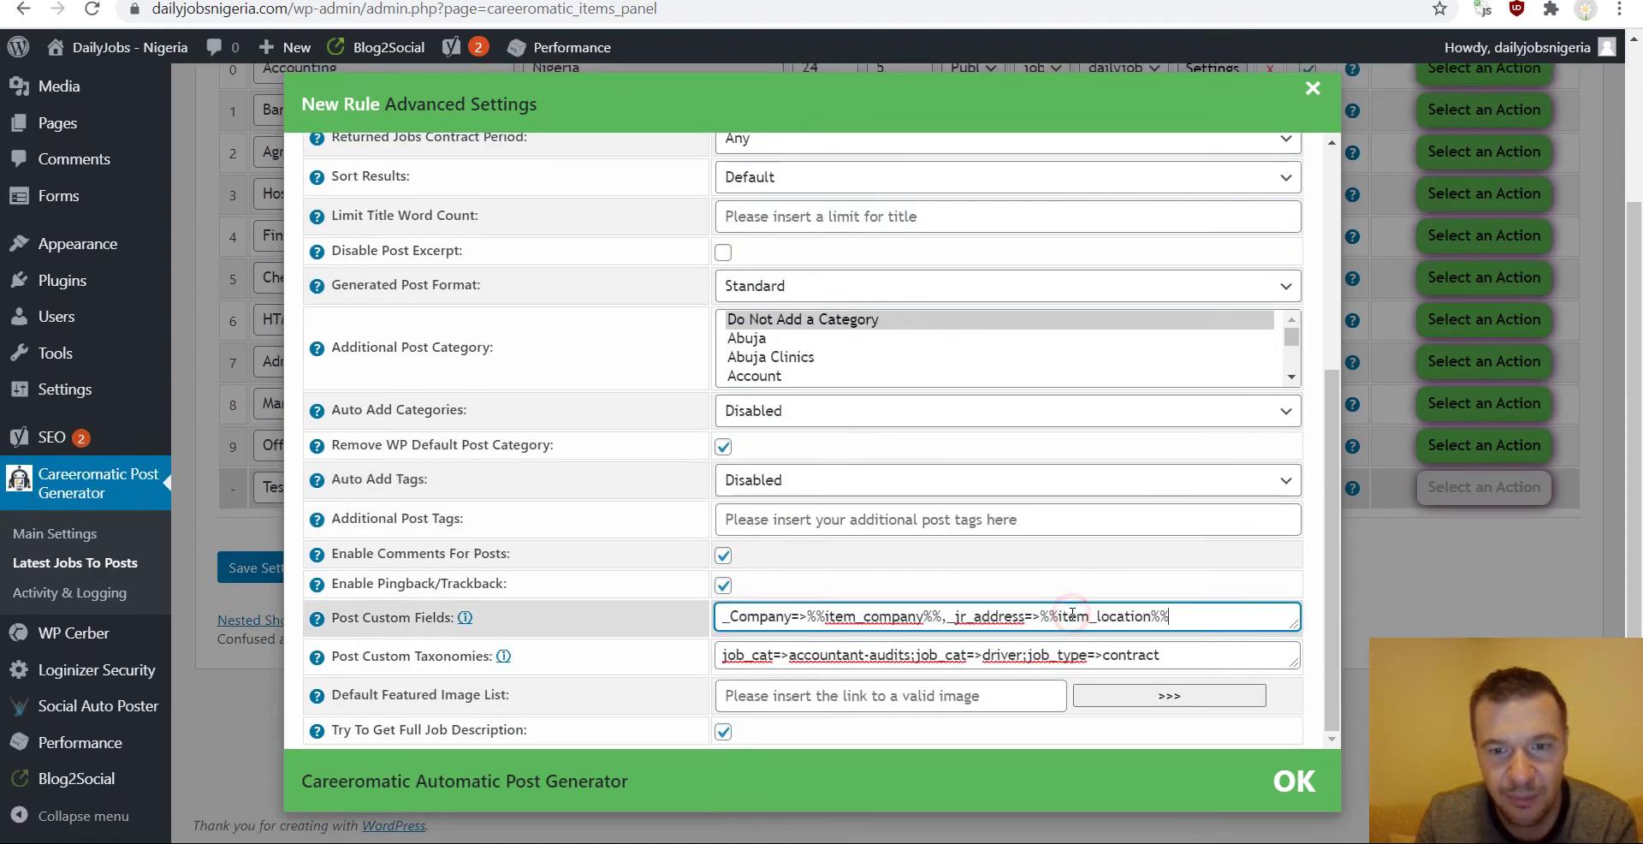
{"action": "left_click", "coordinate": [1292, 781]}
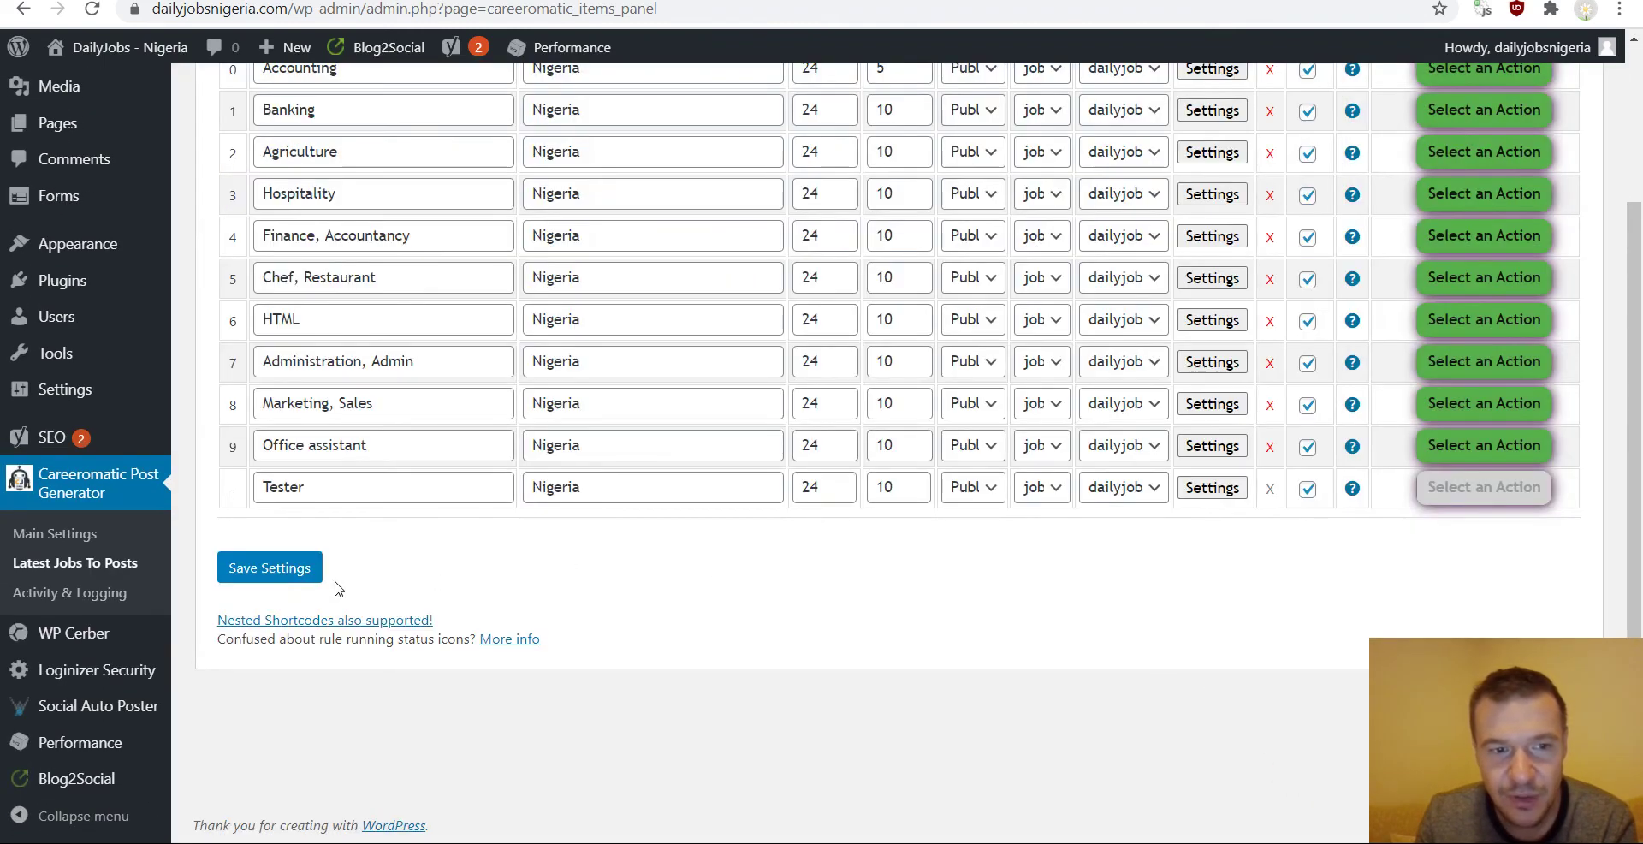
{"action": "left_click", "coordinate": [295, 573]}
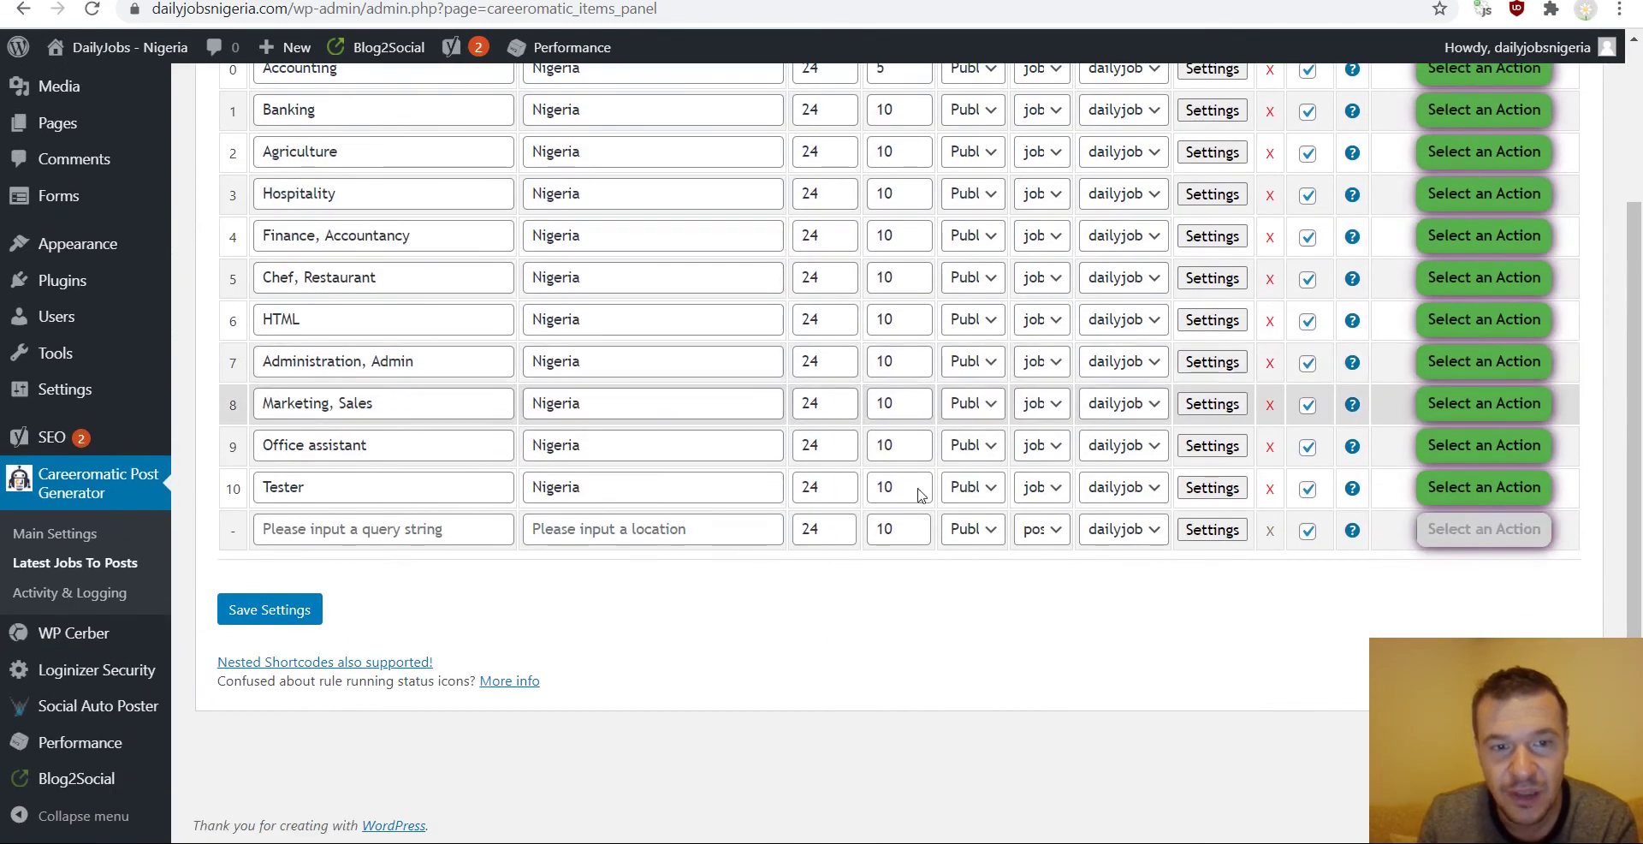
- Review the location, company and salary shortcodes listed in the Tester rule's generated post content help, and close its settings
{"action": "left_click", "coordinate": [1212, 487]}
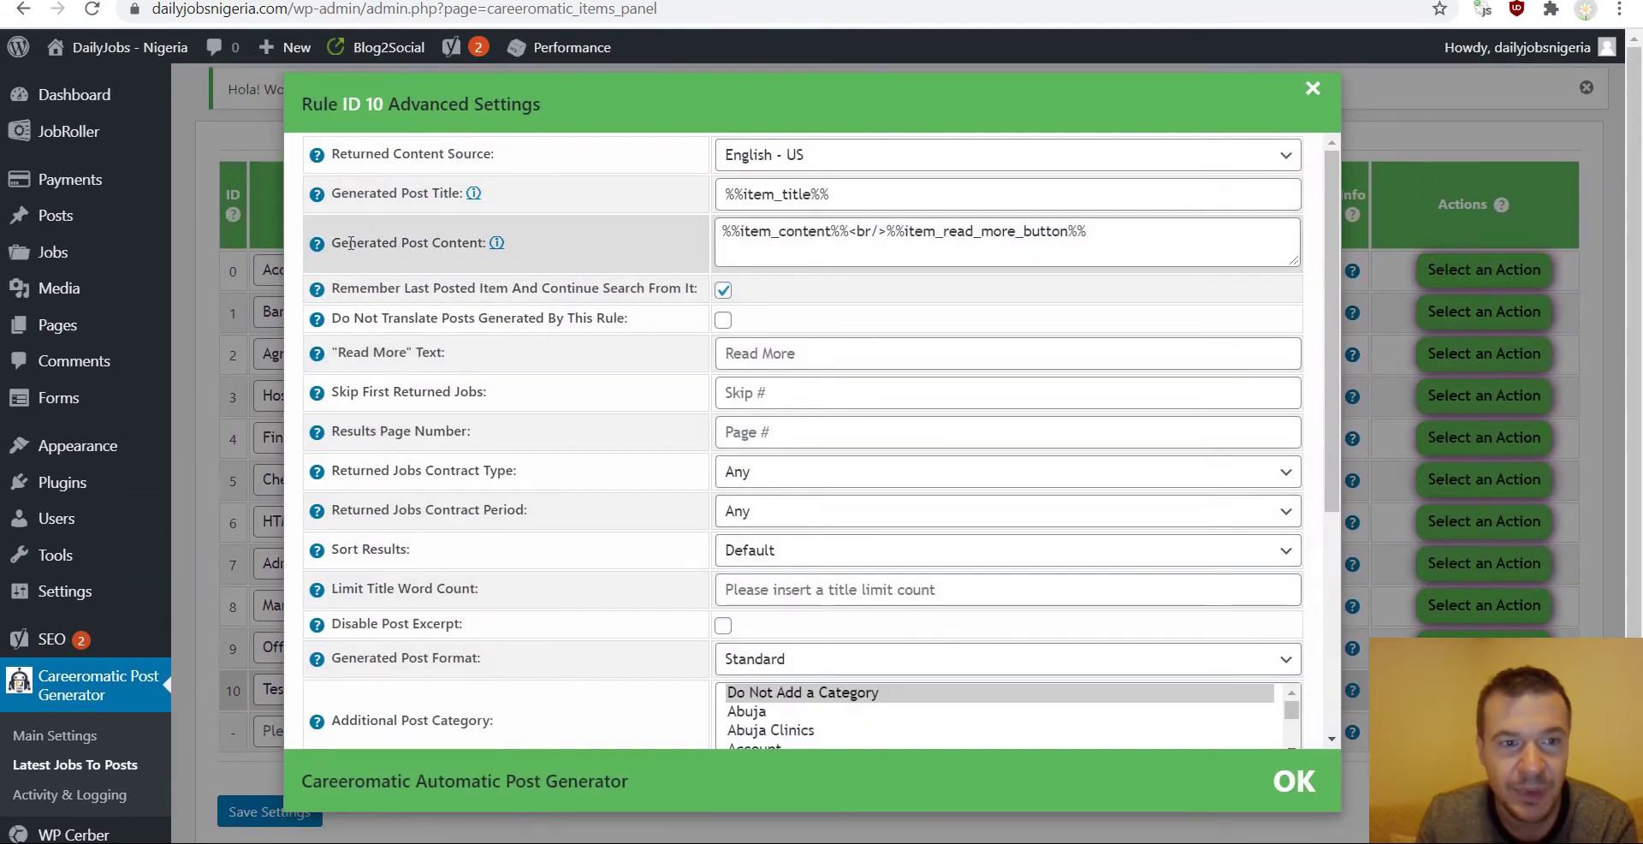
{"action": "mouse_move", "coordinate": [316, 244]}
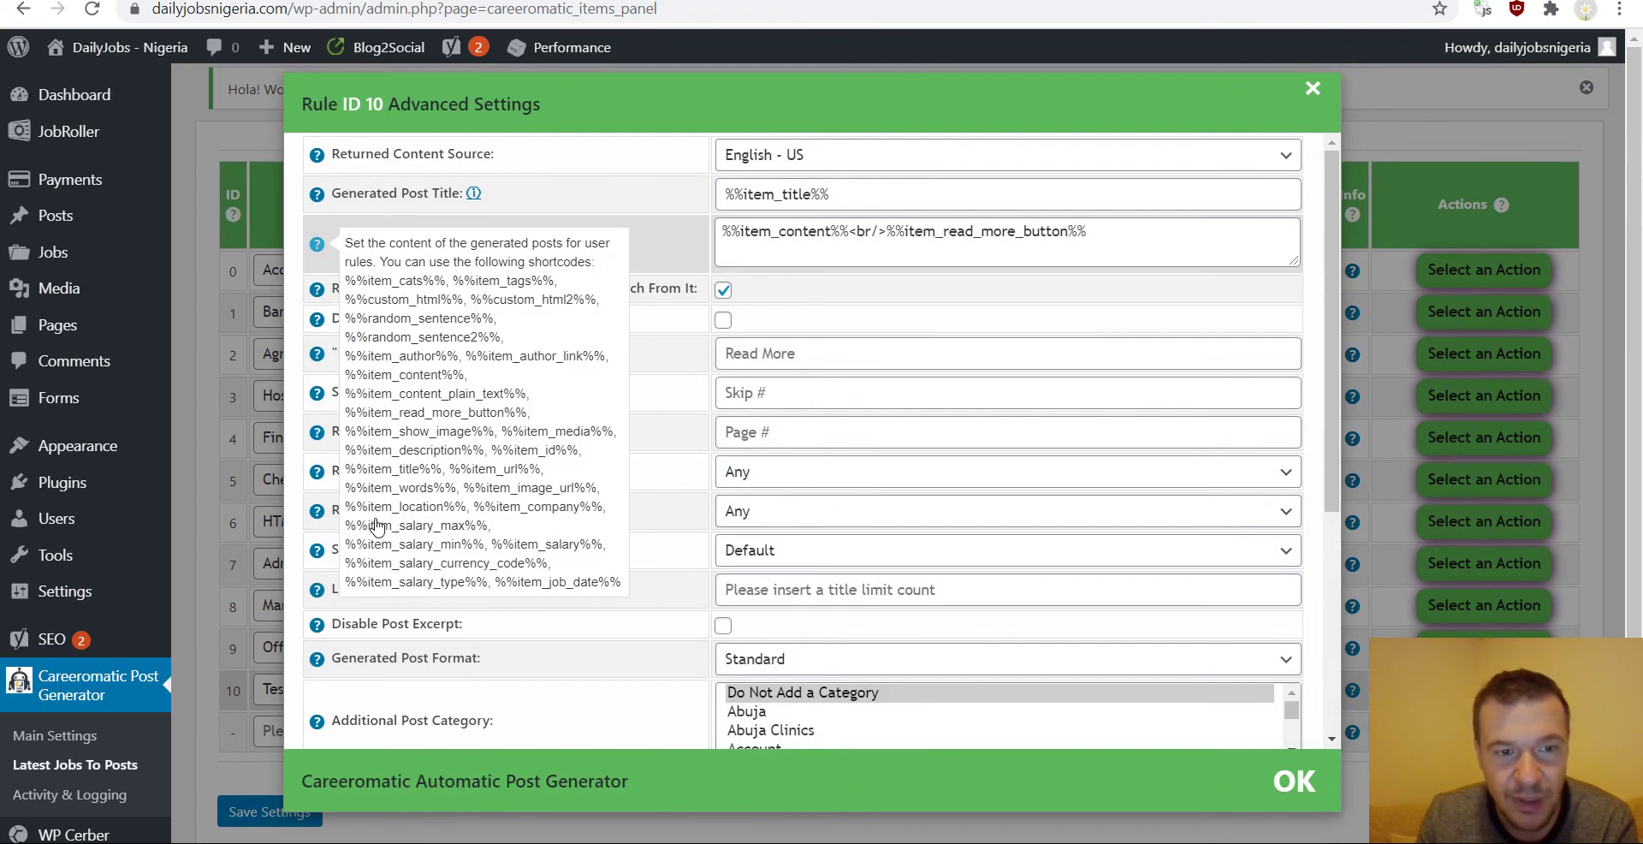
{"action": "left_click_drag", "start_coordinate": [353, 511], "coordinate": [434, 590]}
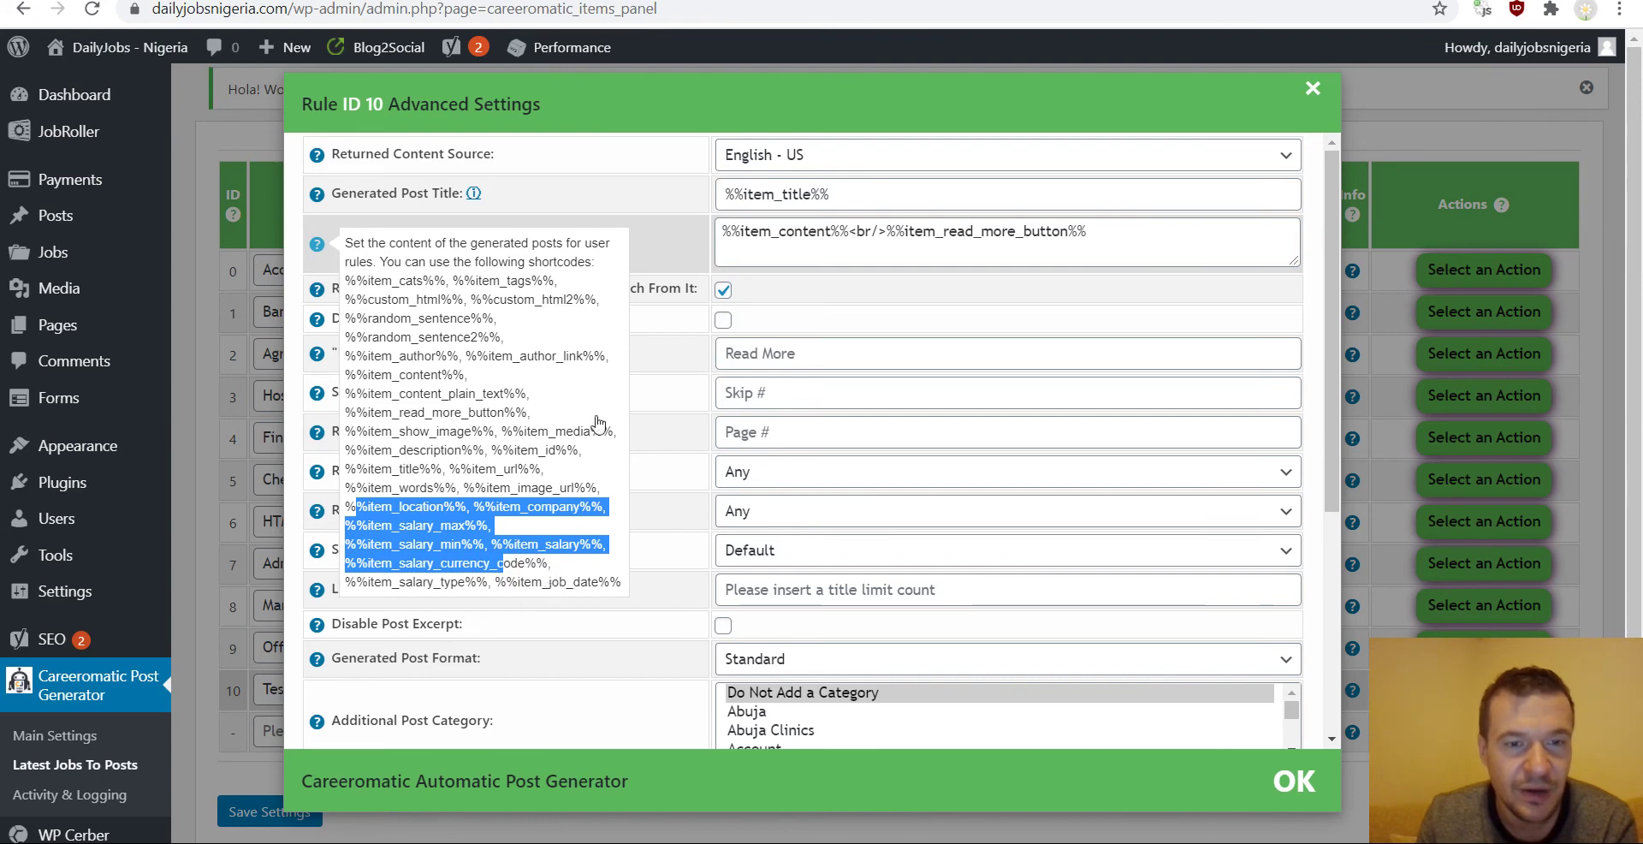
{"action": "left_click", "coordinate": [210, 437]}
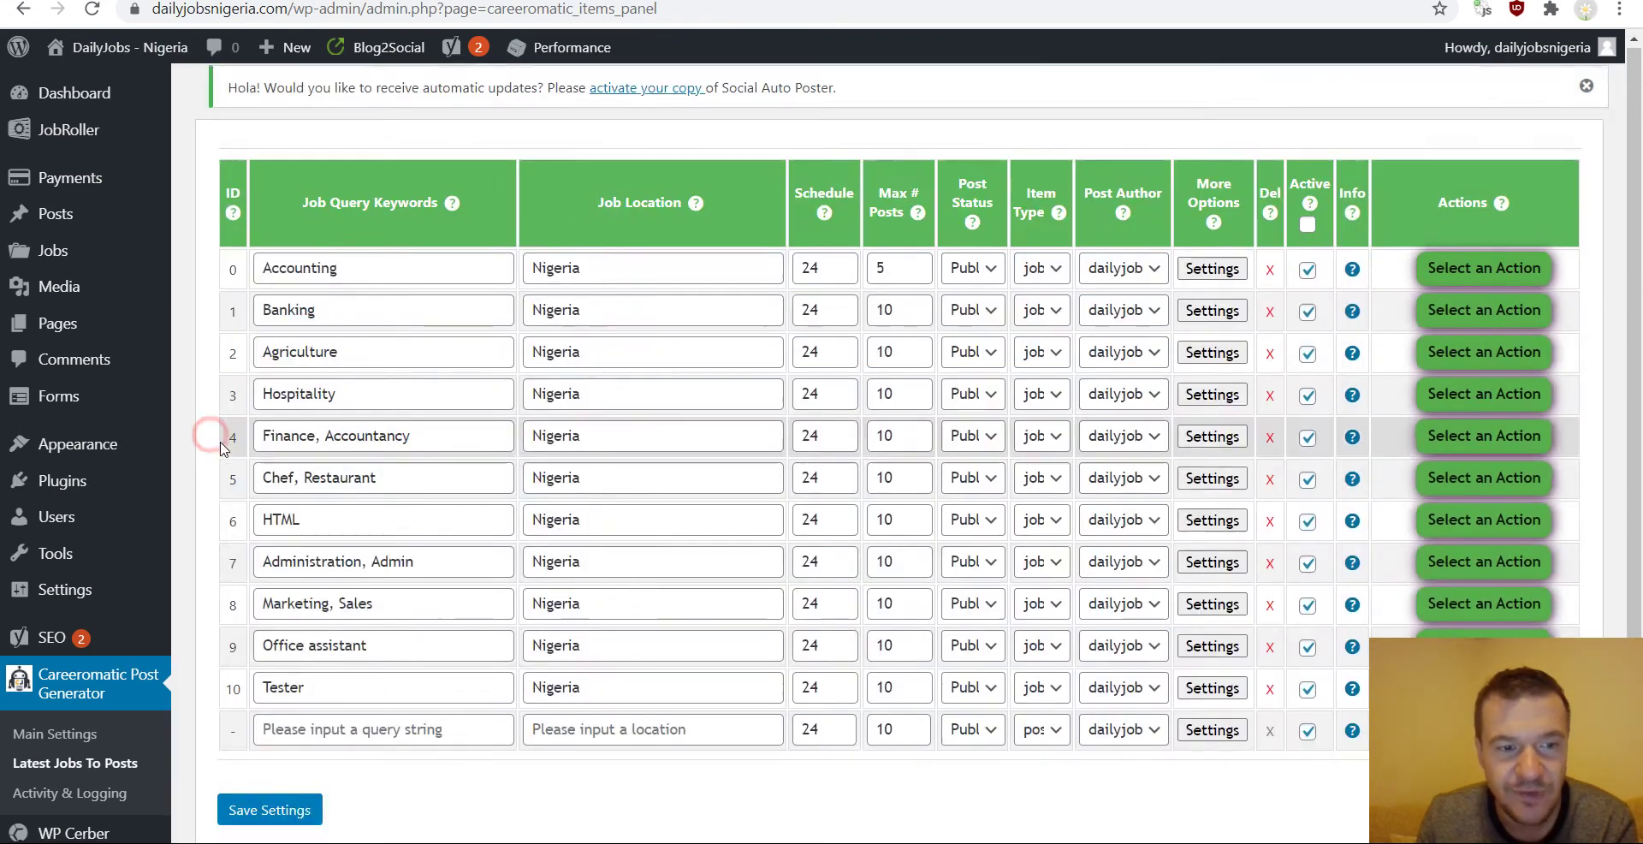
- Set the Tester rule's maximum number of posts to 1 and save the settings
{"action": "scroll", "coordinate": [250, 454], "scroll_direction": "down", "scroll_amount": 3}
{"action": "double_click", "coordinate": [882, 484]}
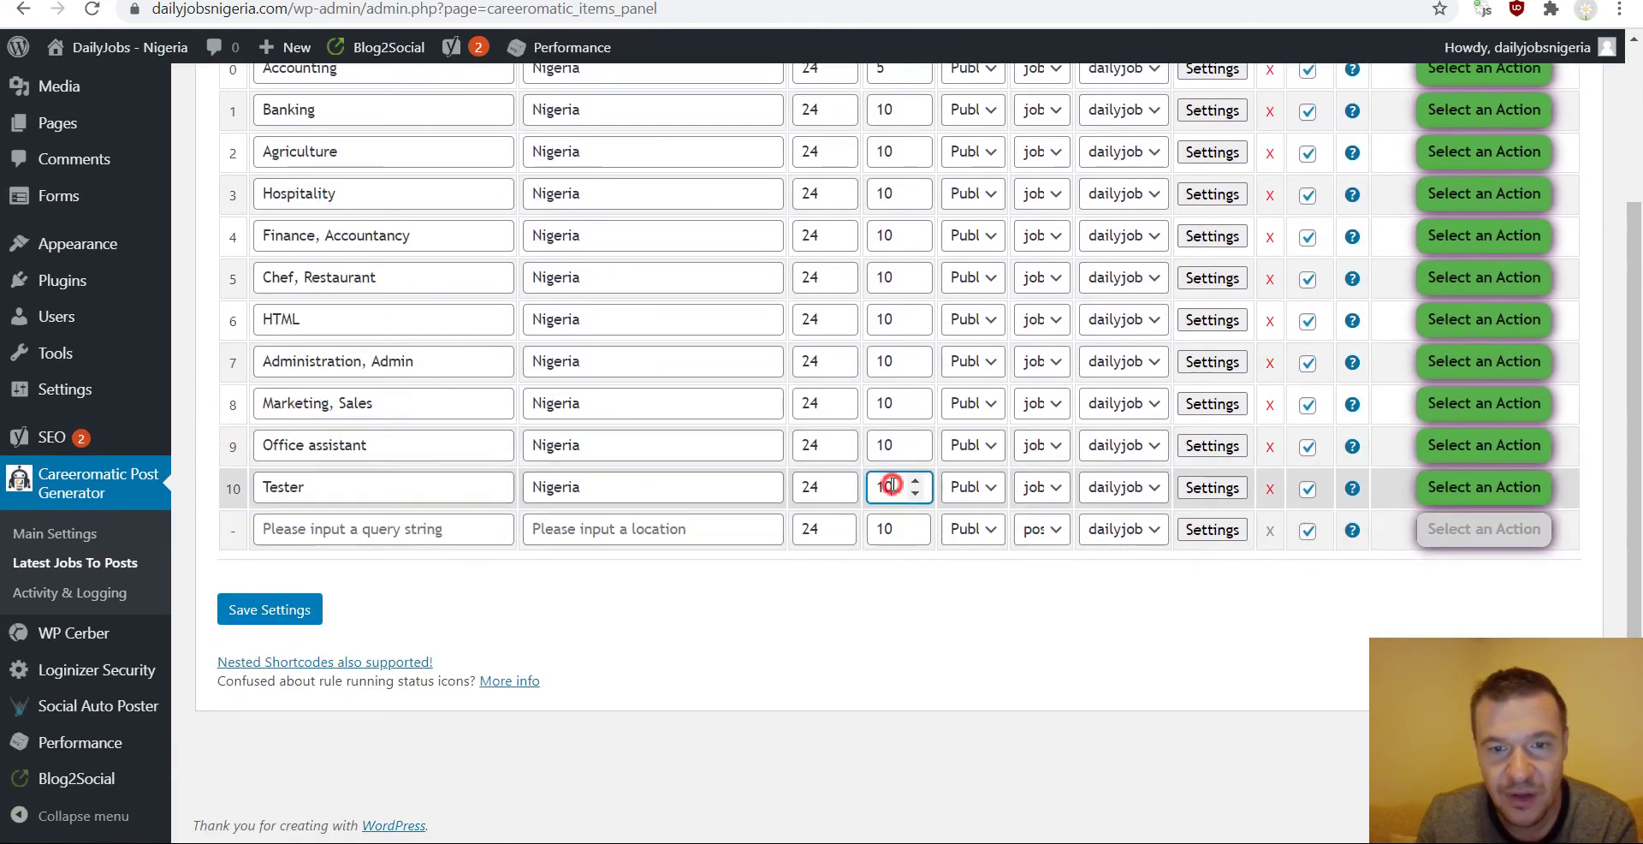
{"action": "type", "text": "1"}
{"action": "left_click", "coordinate": [319, 600]}
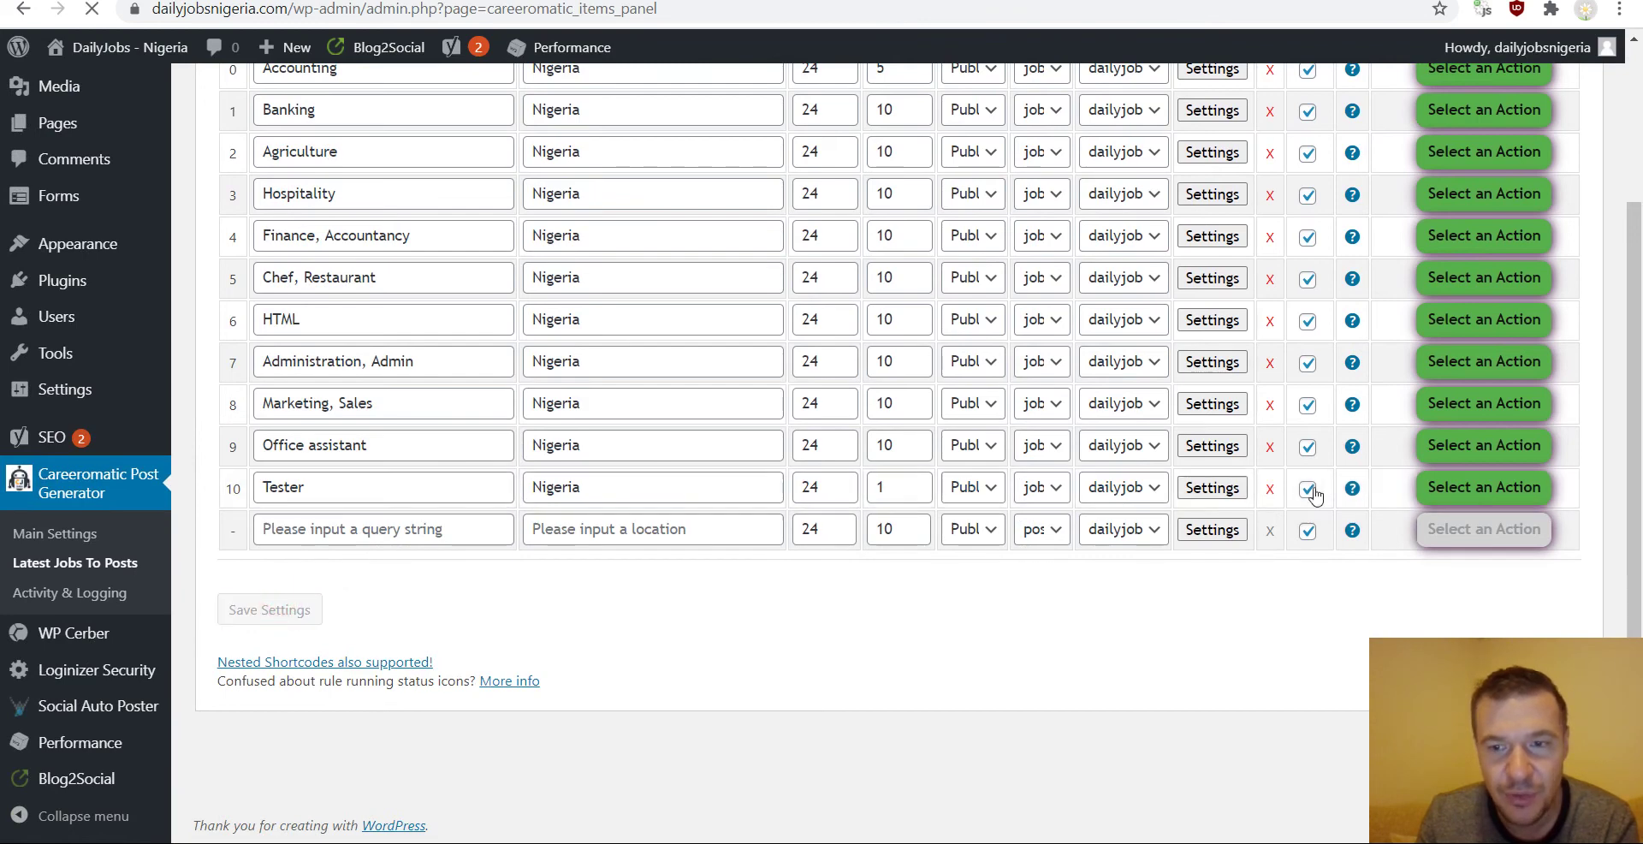
- Run the Tester rule immediately and confirm the run
{"action": "mouse_move", "coordinate": [1356, 489]}
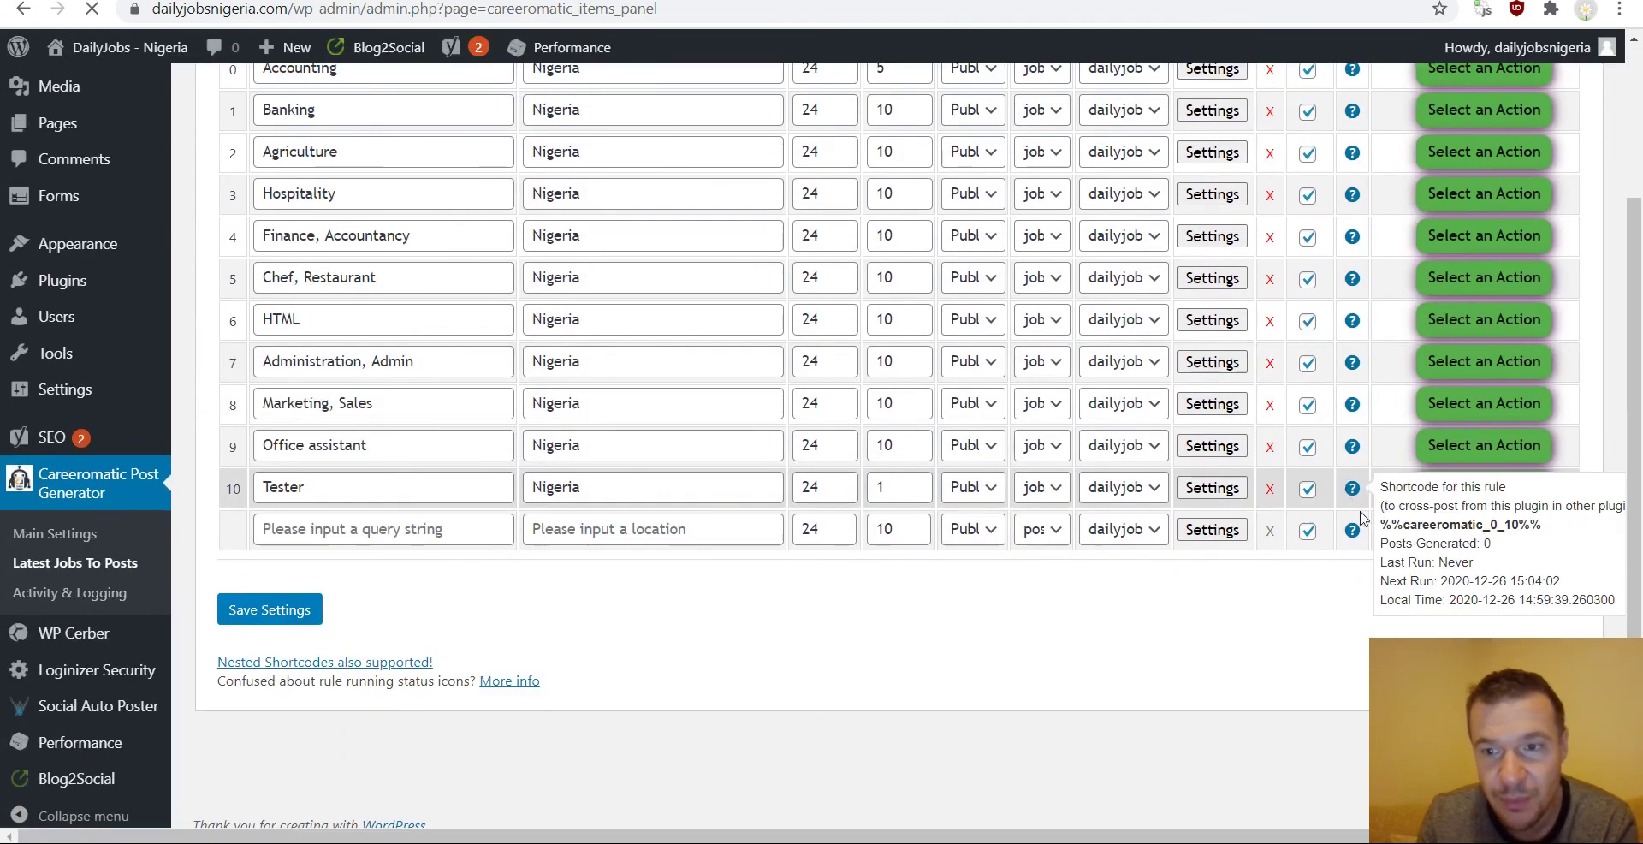
{"action": "left_click", "coordinate": [1455, 486]}
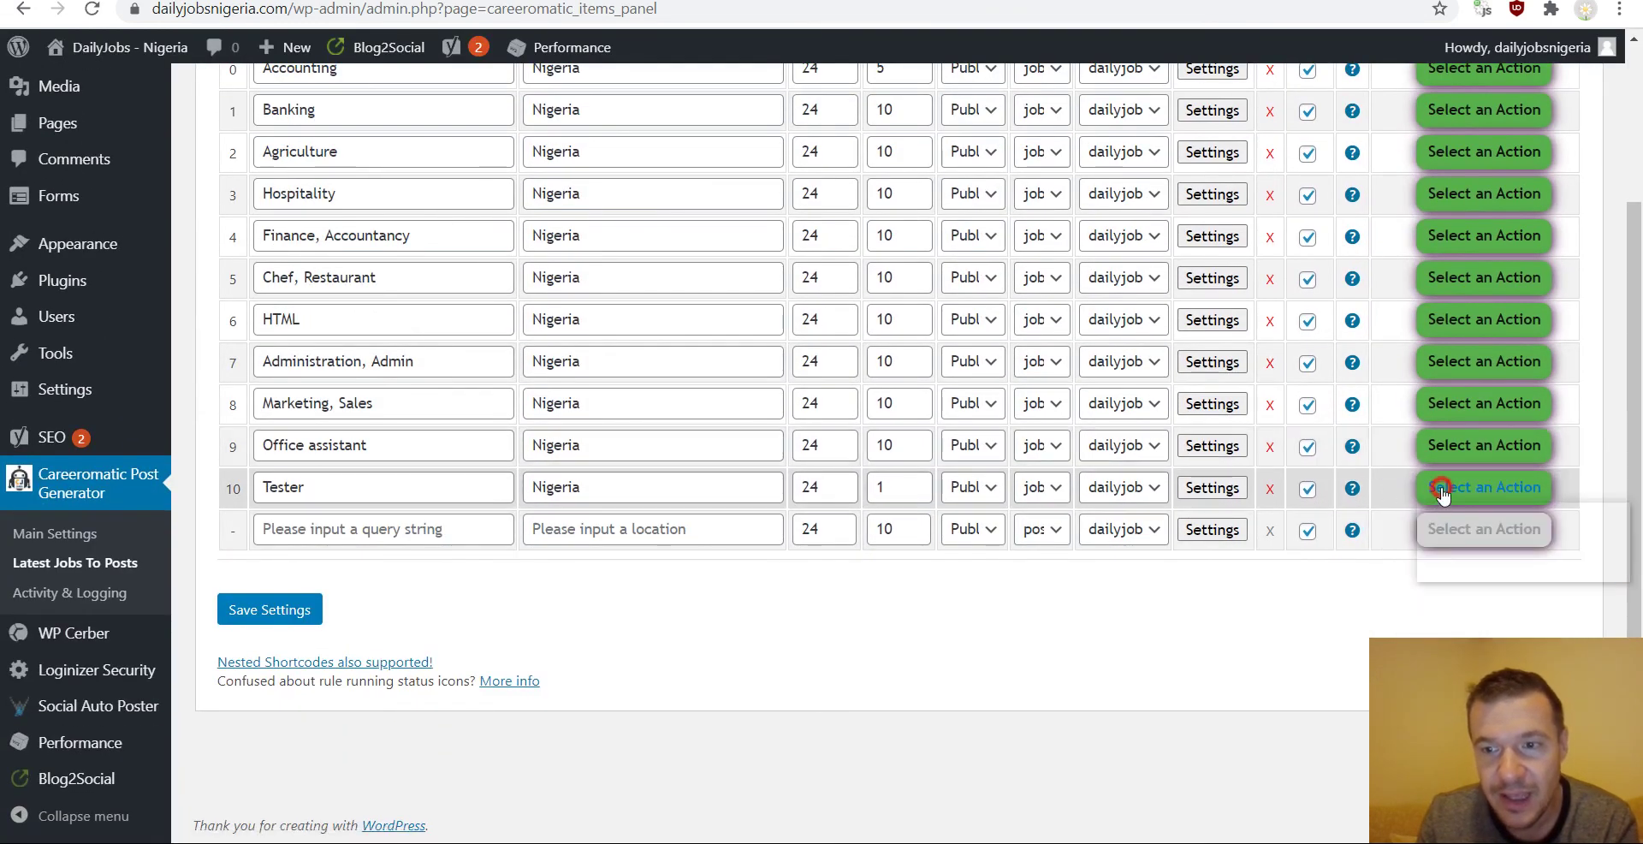
{"action": "left_click", "coordinate": [1444, 532]}
{"action": "key", "text": "Return"}
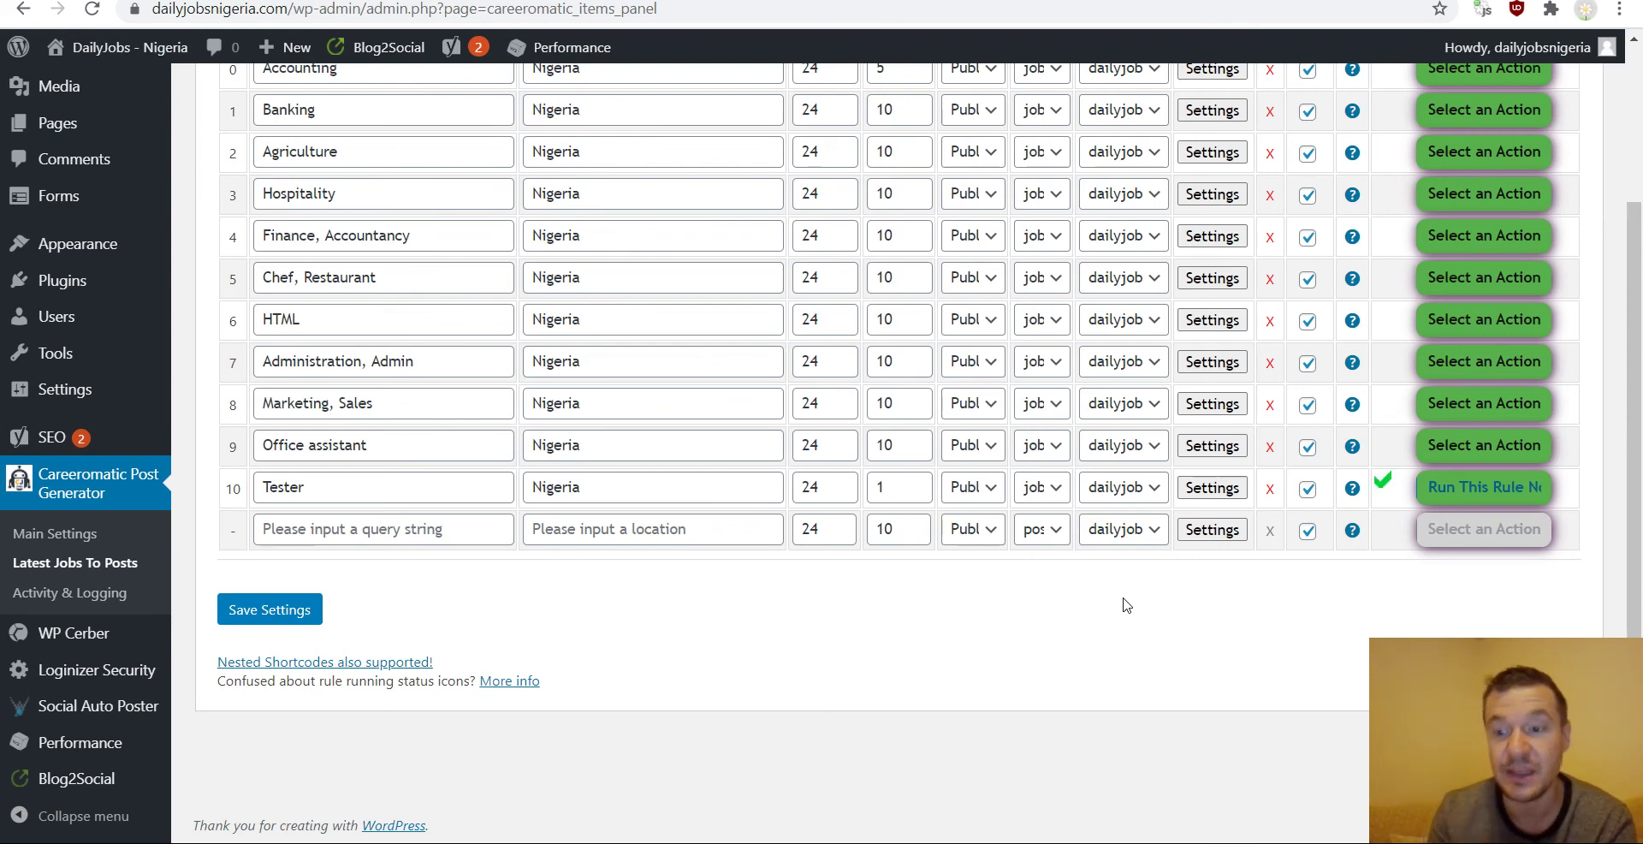
- Reload the rules page, open the Tester rule's generated posts and check the imported job's company and location
{"action": "left_click", "coordinate": [94, 10]}
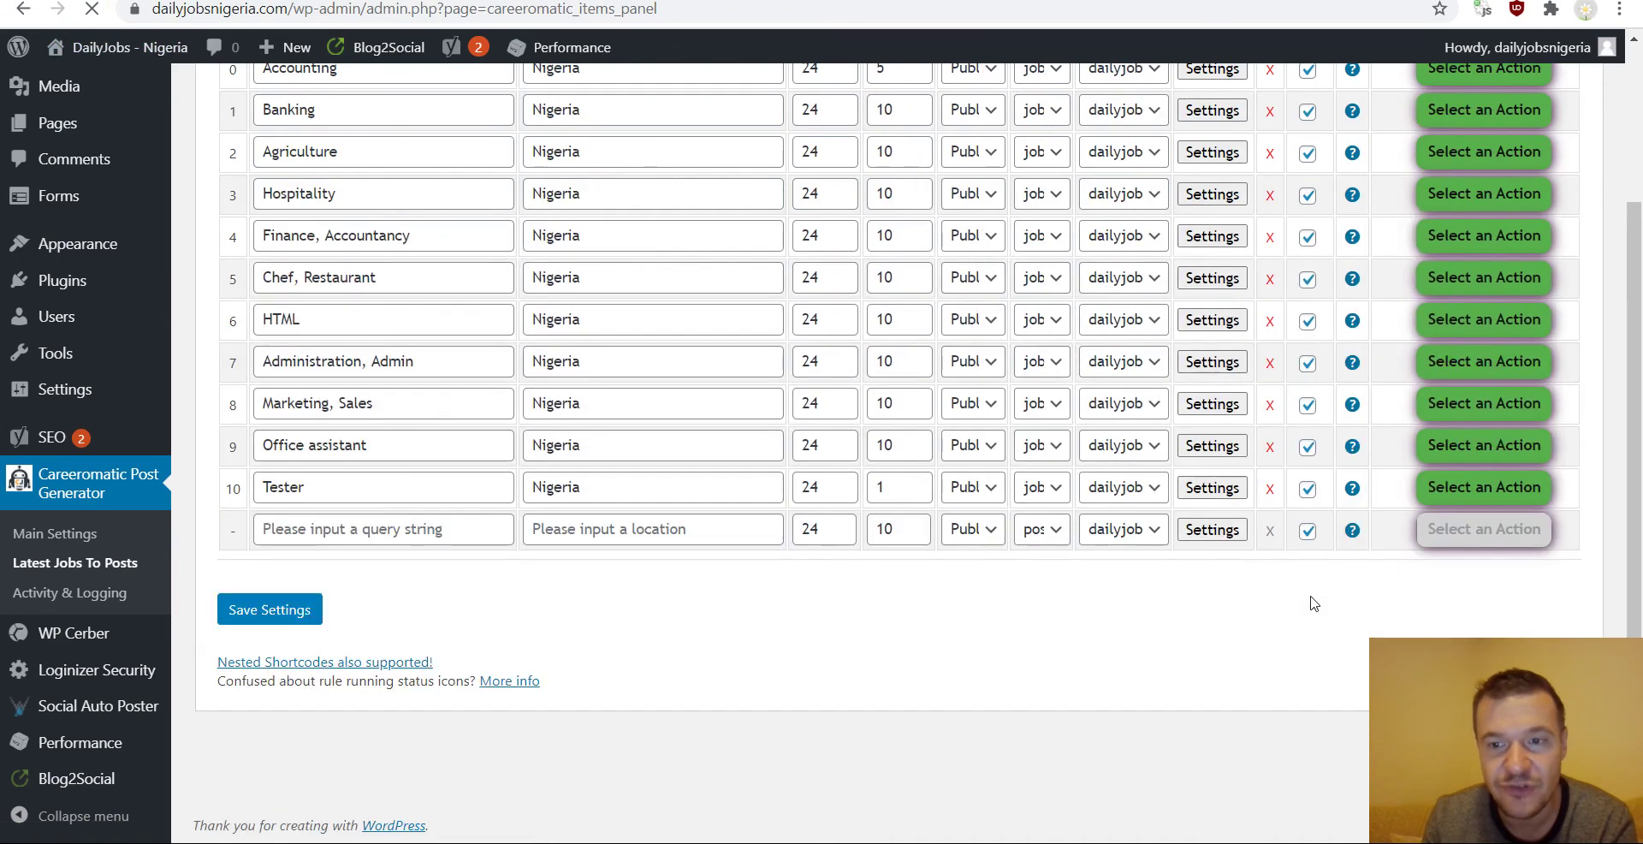
{"action": "mouse_move", "coordinate": [1350, 489]}
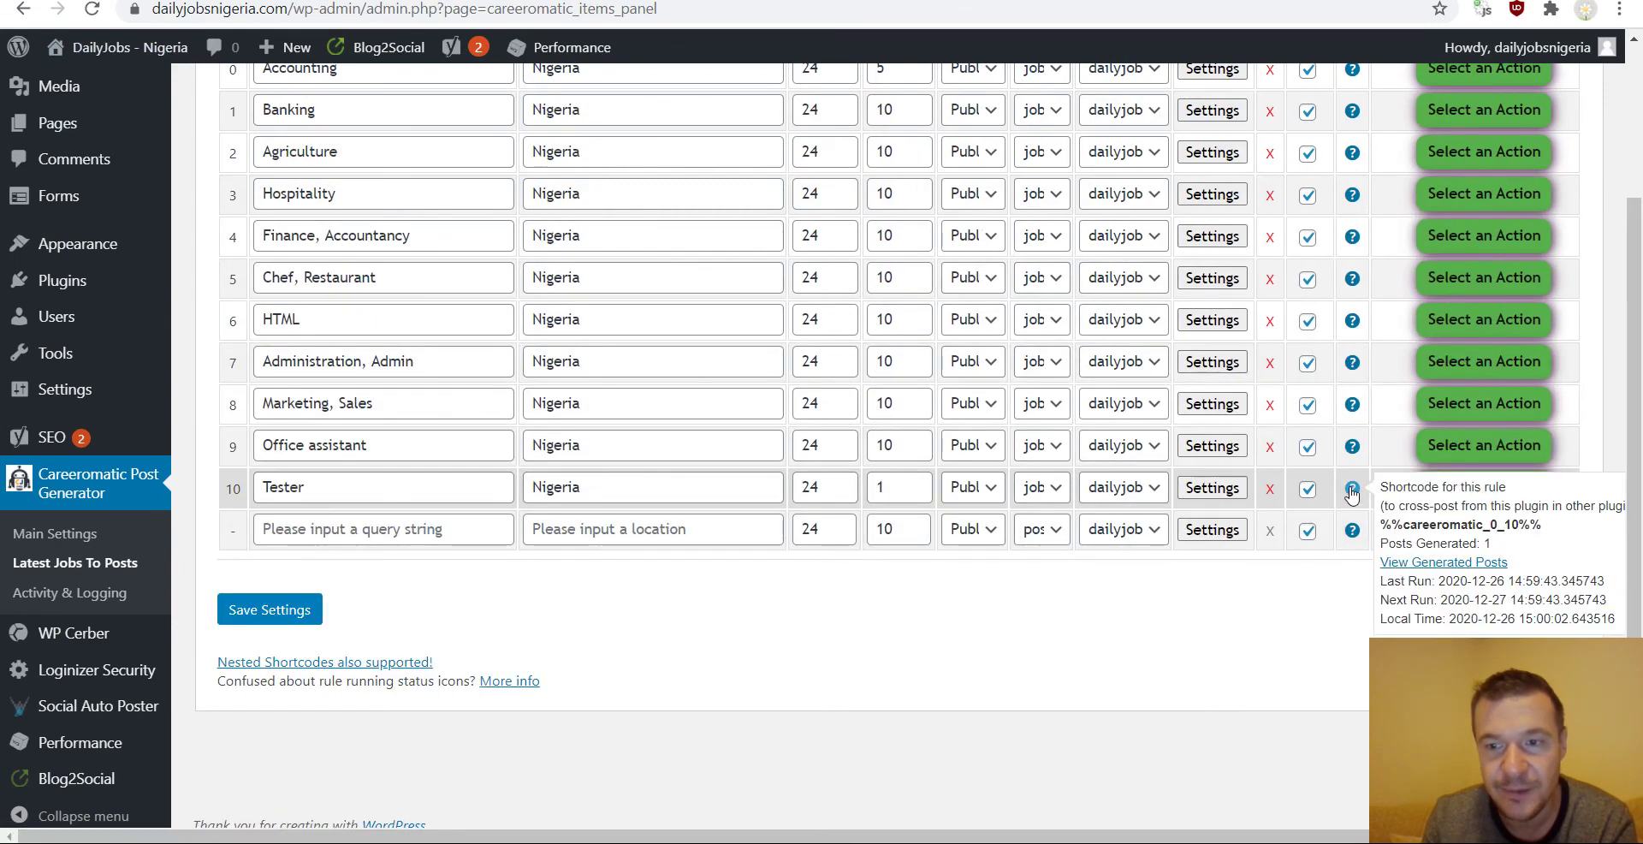
{"action": "left_click", "coordinate": [1422, 563]}
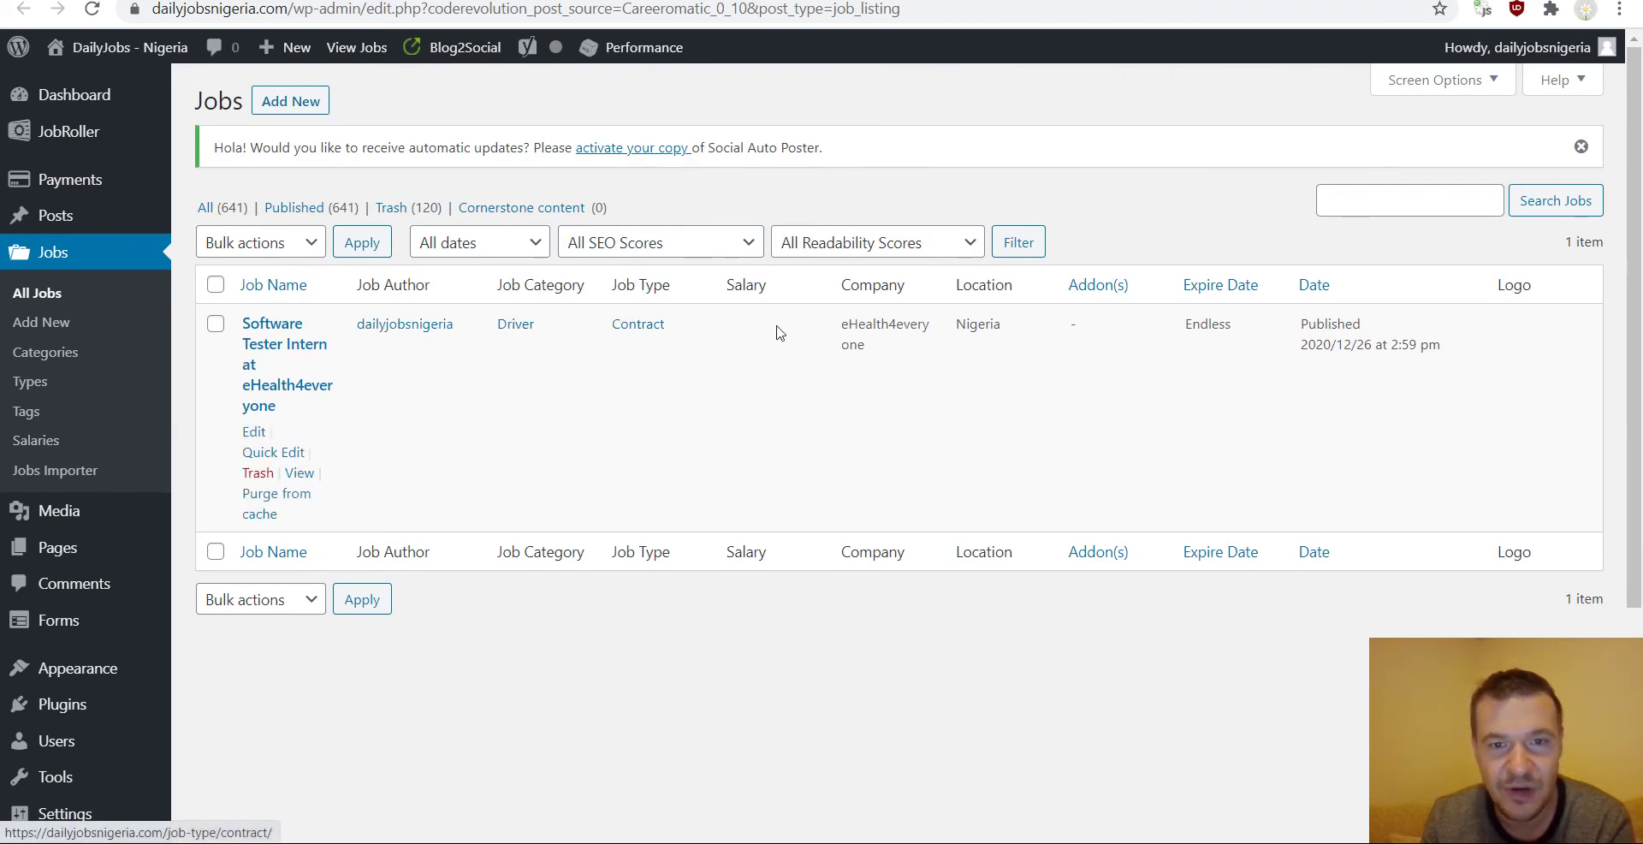
{"action": "left_click_drag", "start_coordinate": [845, 326], "coordinate": [958, 328]}
{"action": "double_click", "coordinate": [967, 328]}
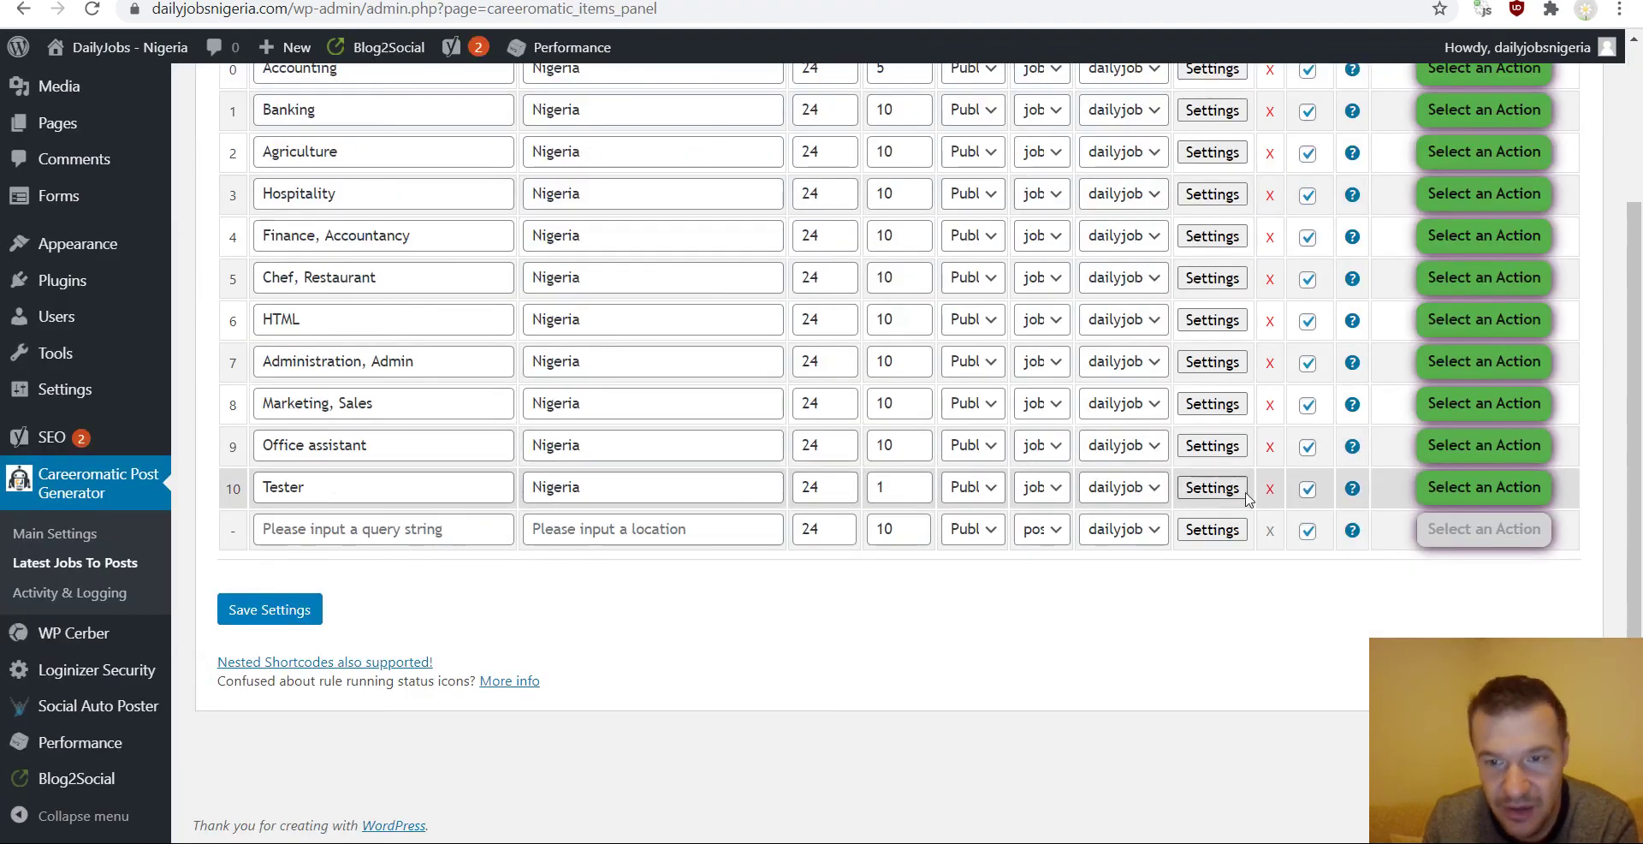
- Open the Tester rule's advanced settings and review its post custom fields and taxonomies
{"action": "left_click", "coordinate": [1210, 498]}
{"action": "scroll", "coordinate": [763, 617], "scroll_direction": "down", "scroll_amount": 5}
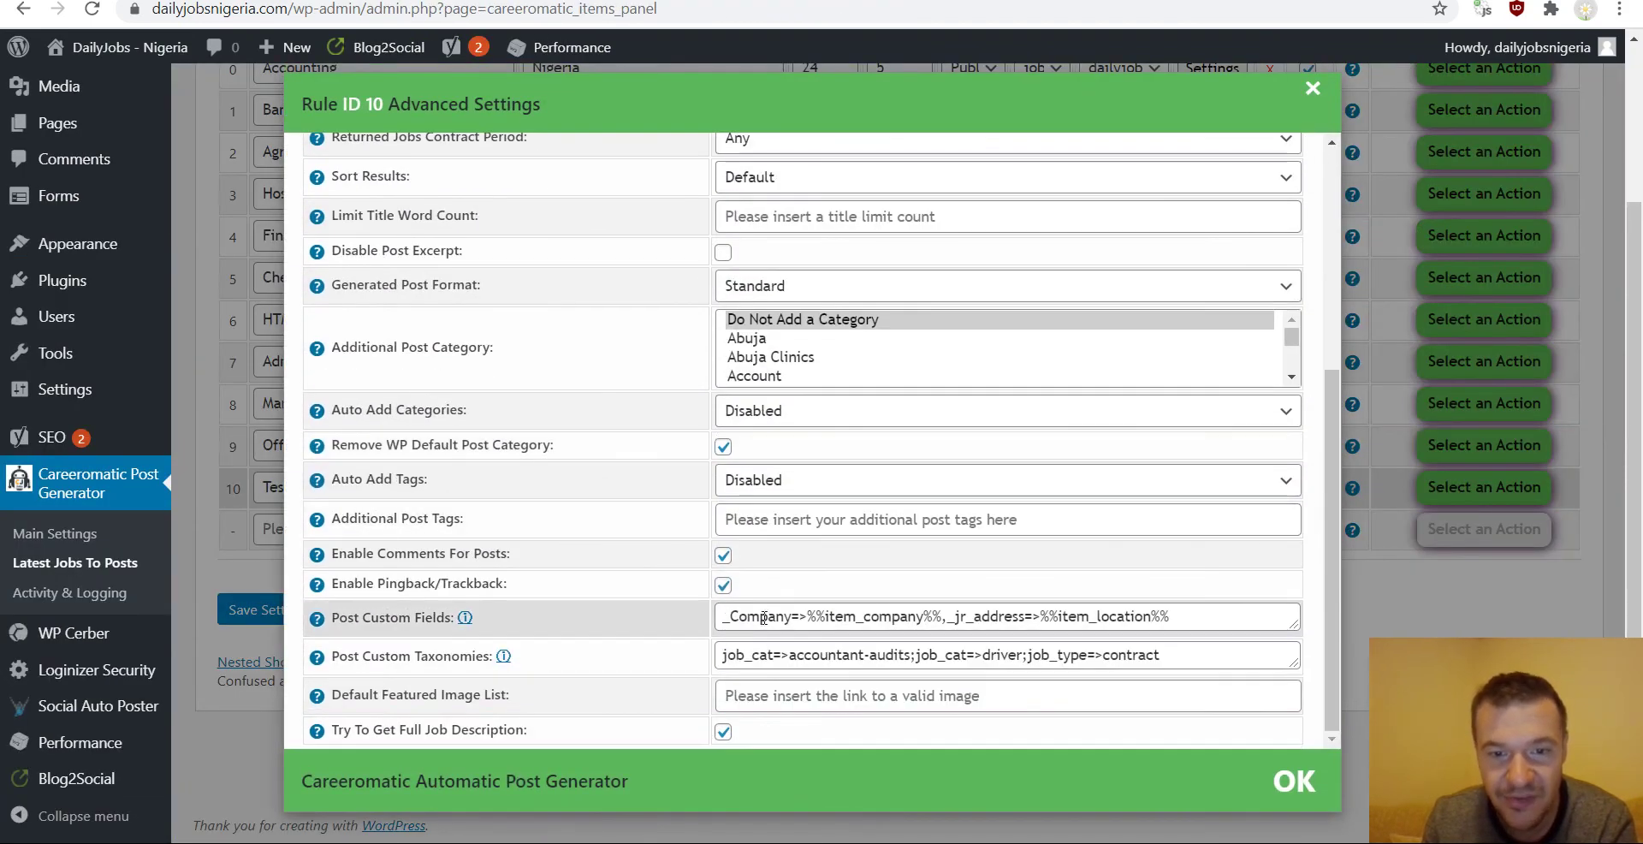